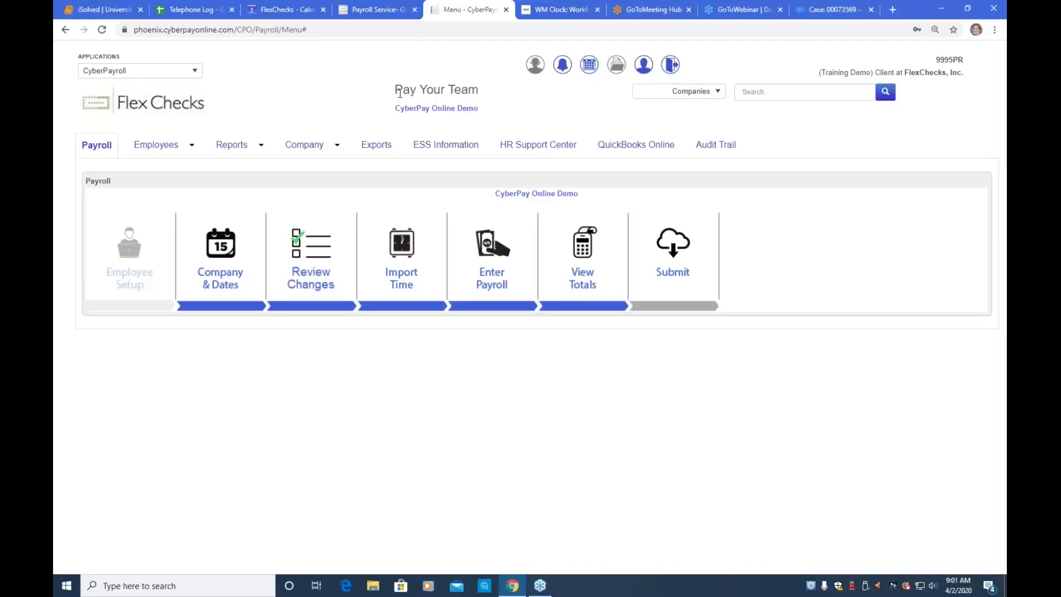
- Close the existing payroll session and open the CyberPay Phoenix employer login from flexchecks.com
left_click(379, 12)
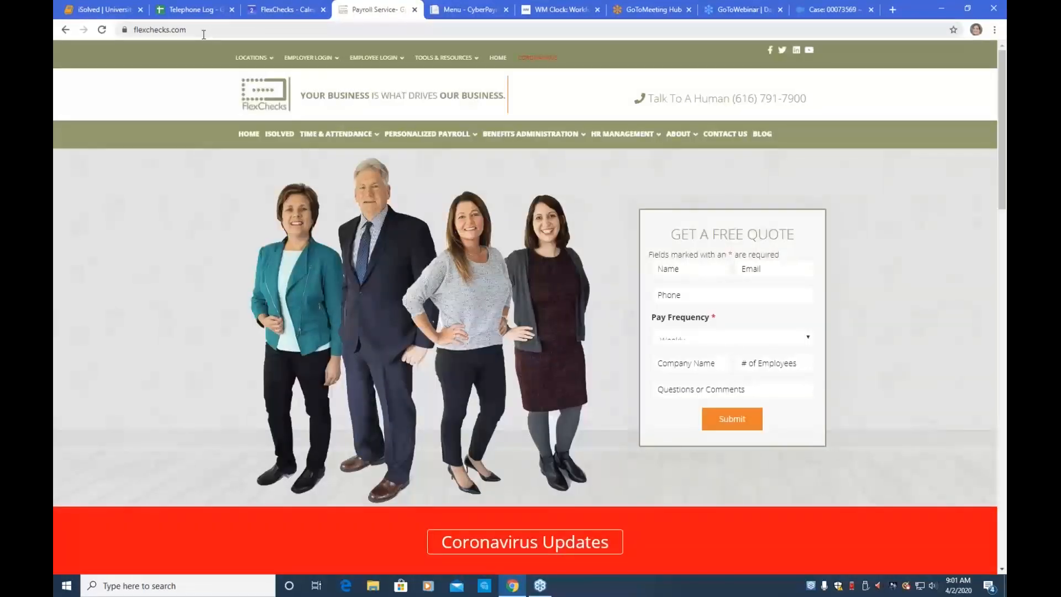
left_click(175, 25)
left_click_drag(175, 26, 125, 30)
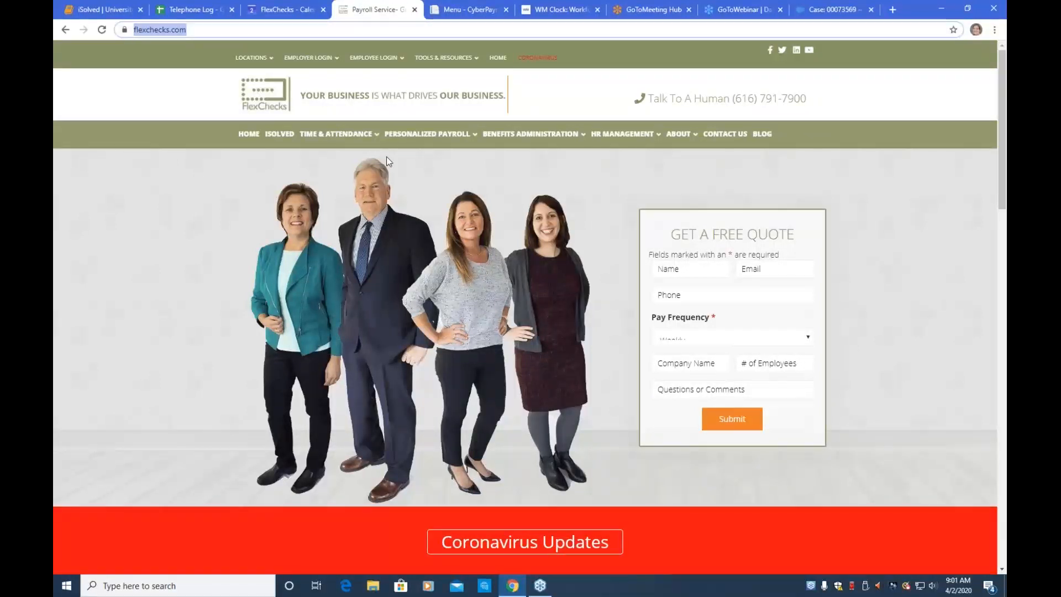
mouse_move(324, 62)
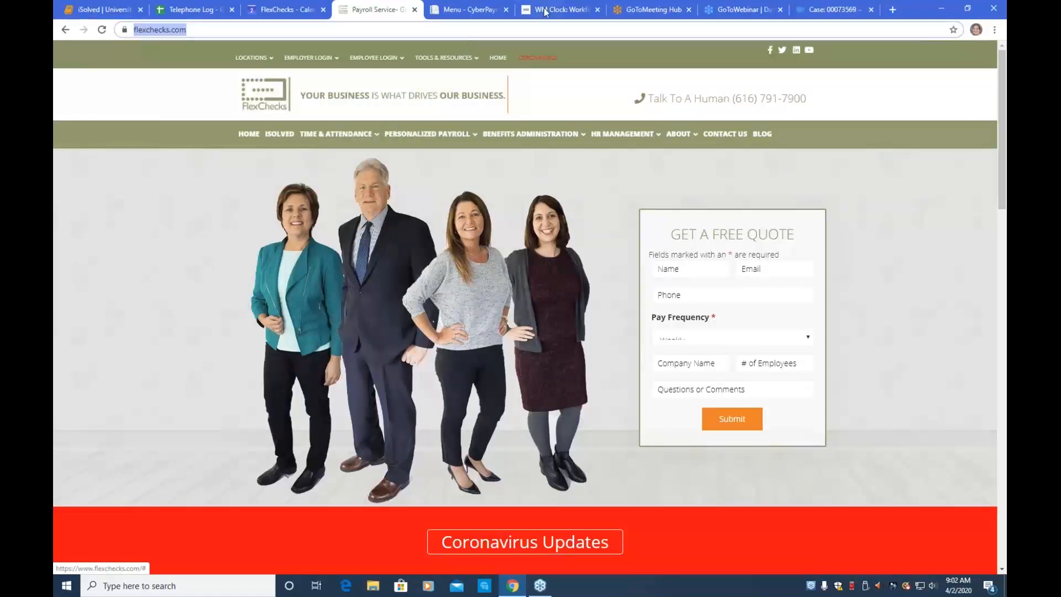
left_click(506, 9)
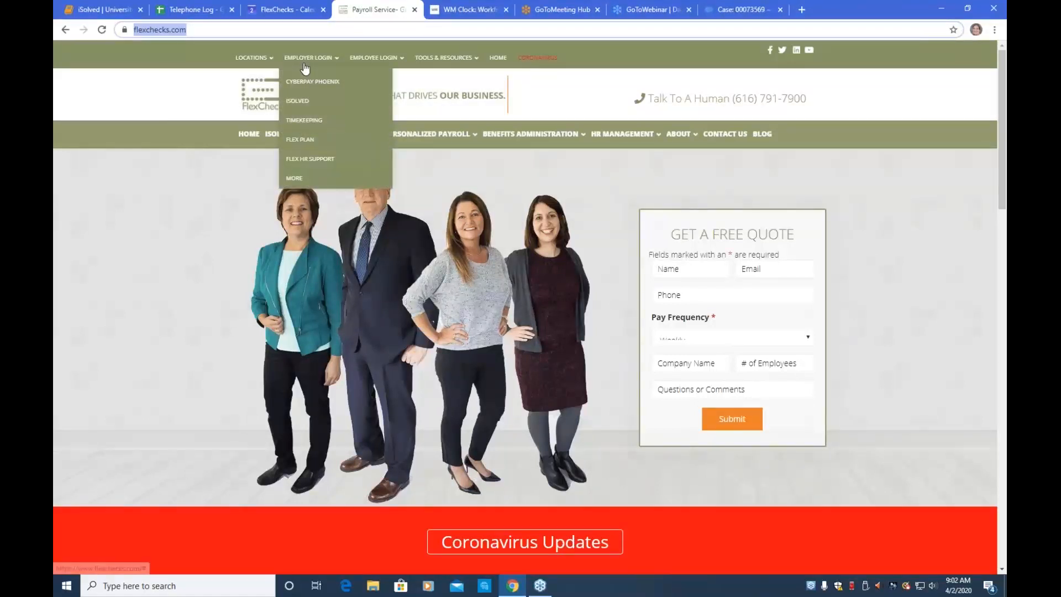
left_click(313, 81)
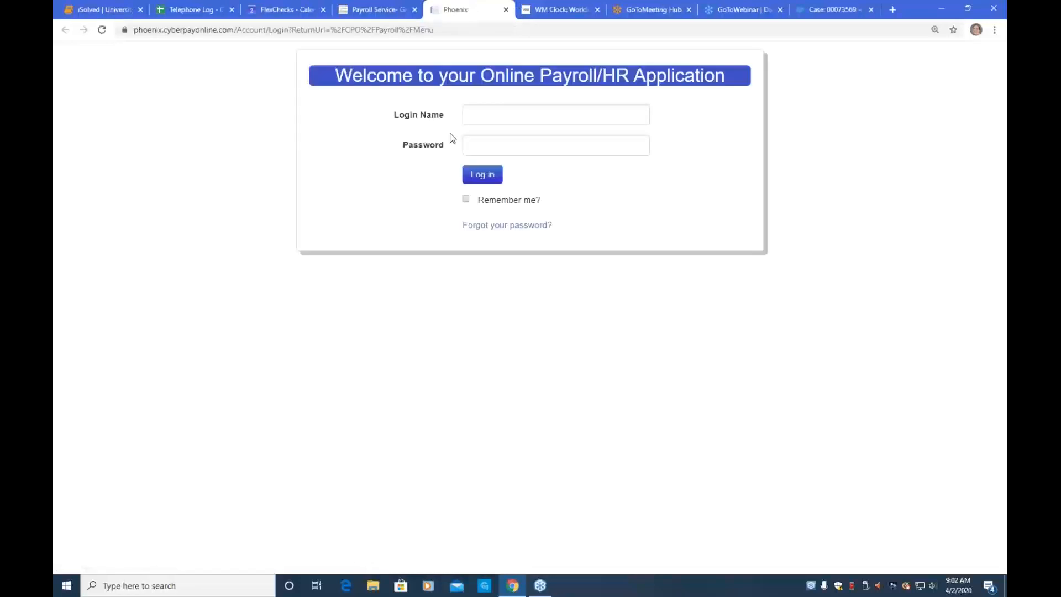
- Log in to the online payroll application with the login name and account password
left_click(552, 118)
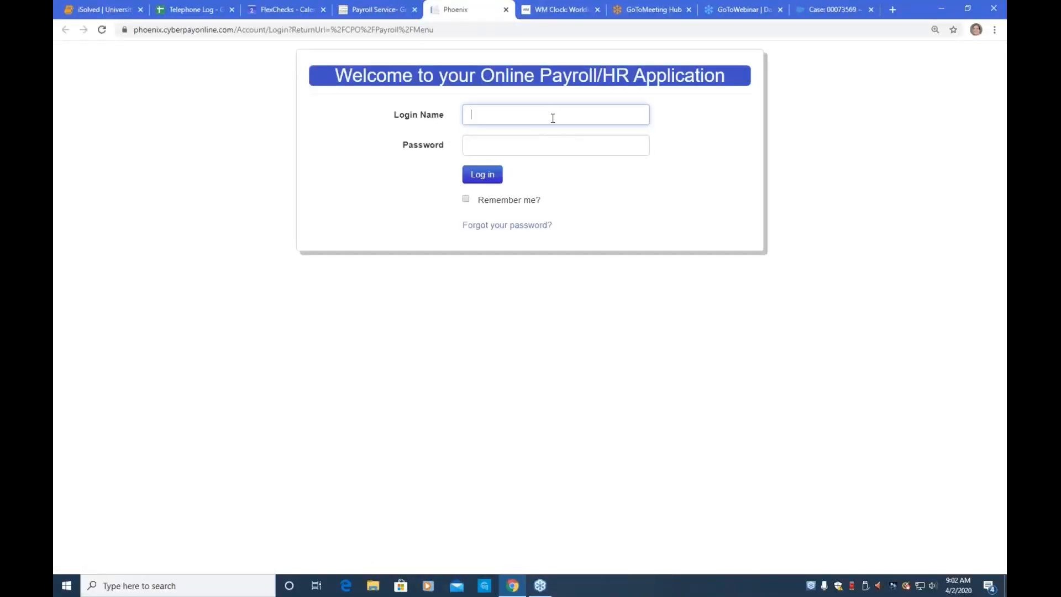
type("9995PR")
key("Tab")
type("****")
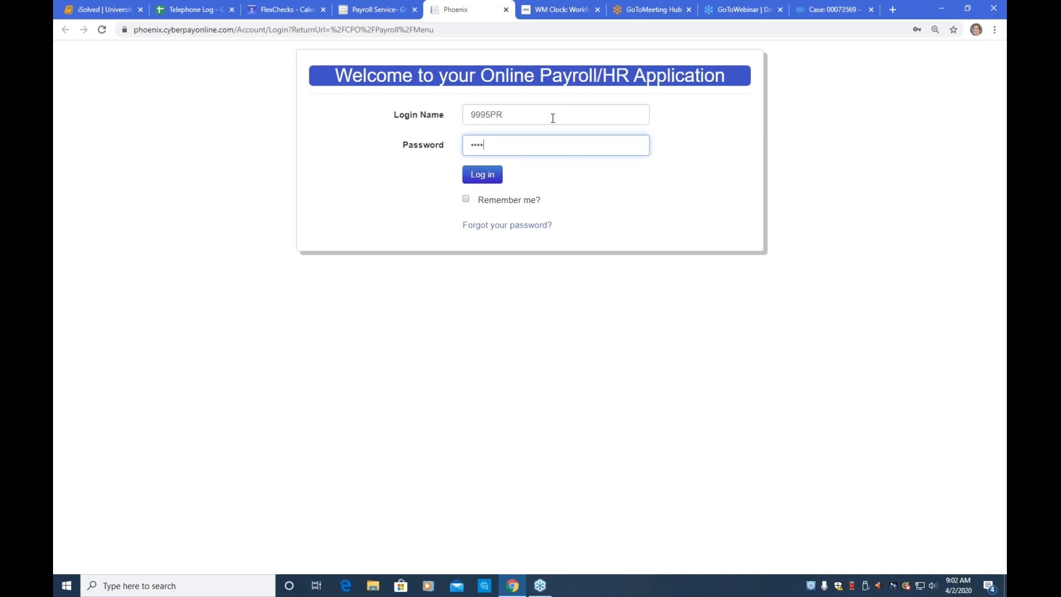
type("******")
left_click(484, 181)
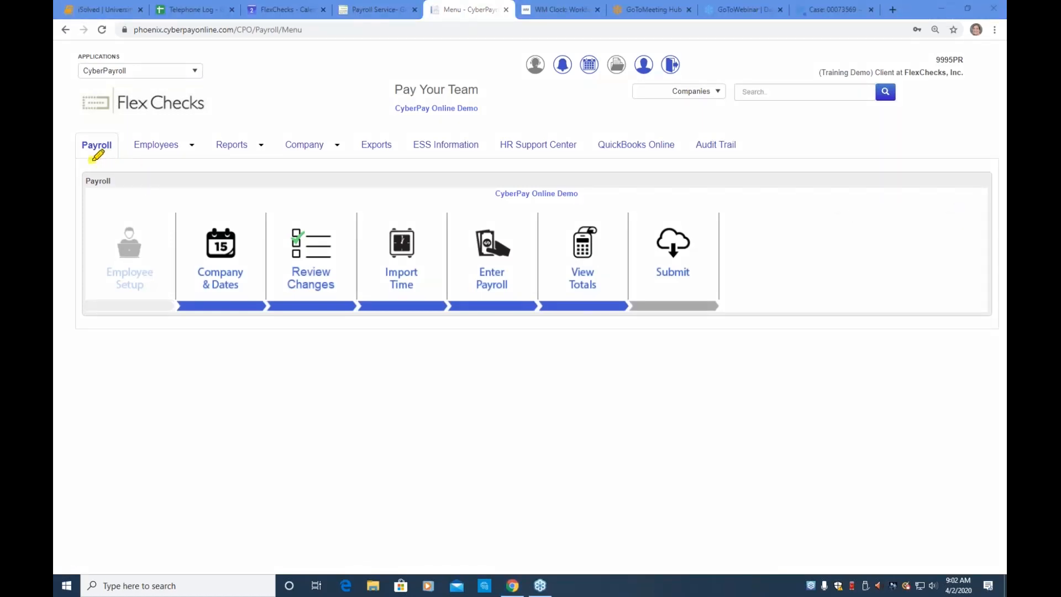
left_click_drag(90, 161, 684, 161)
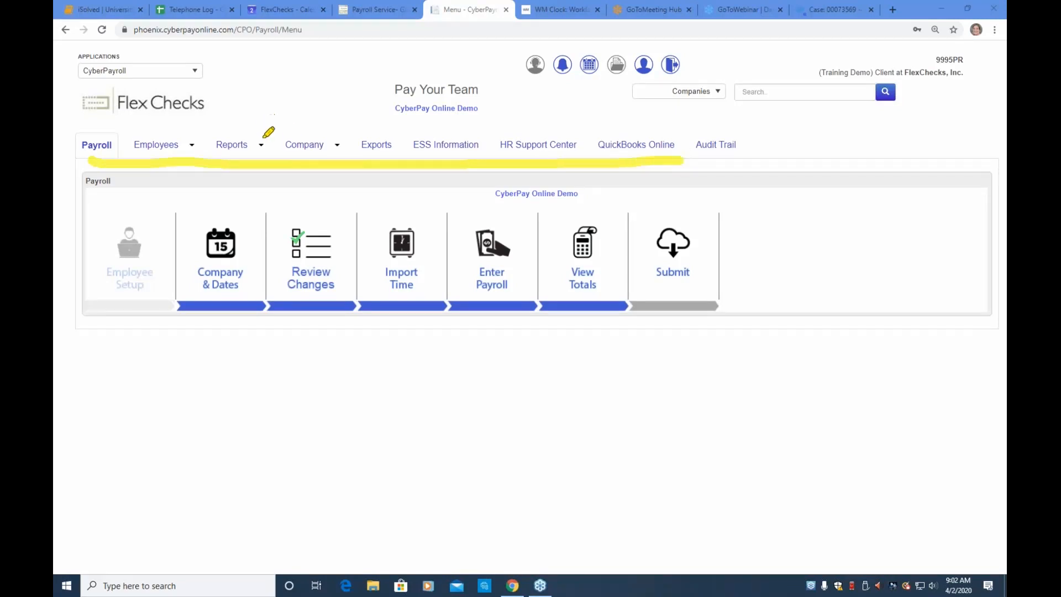
mouse_move(266, 138)
left_mouse_down()
mouse_move(228, 122)
mouse_move(230, 169)
mouse_move(272, 139)
left_mouse_up()
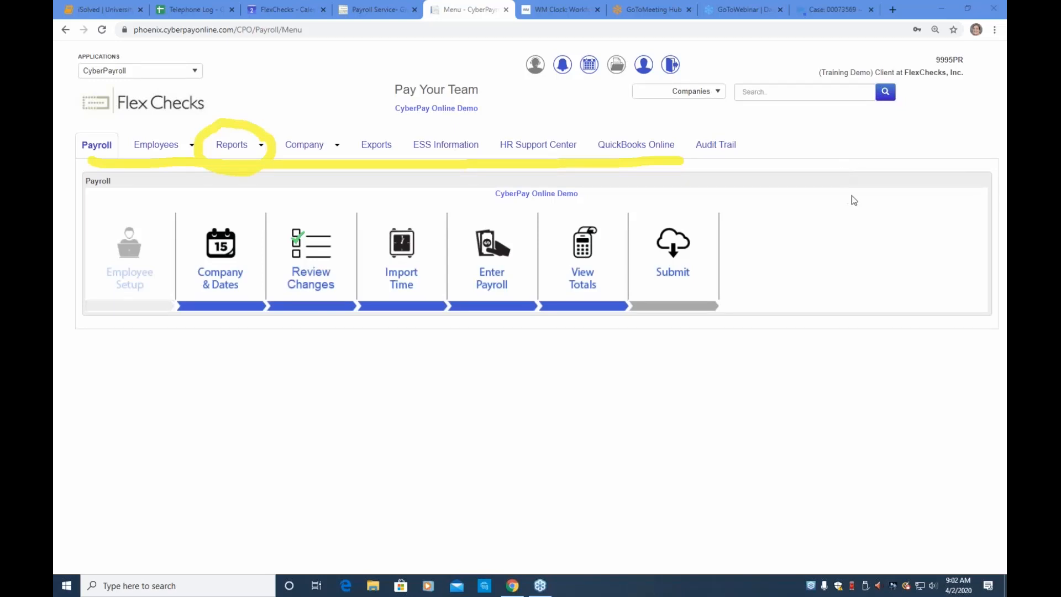
right_click(857, 245)
left_click(862, 246)
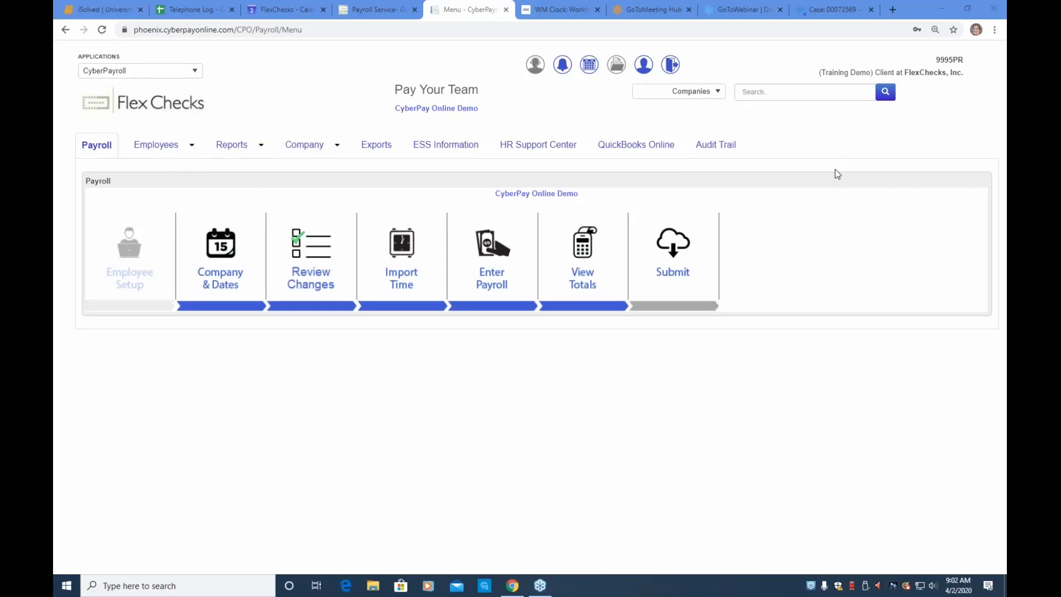
- Open the full Reports page and look through its sections from Provider Uploads to Tax Forms
left_click(240, 149)
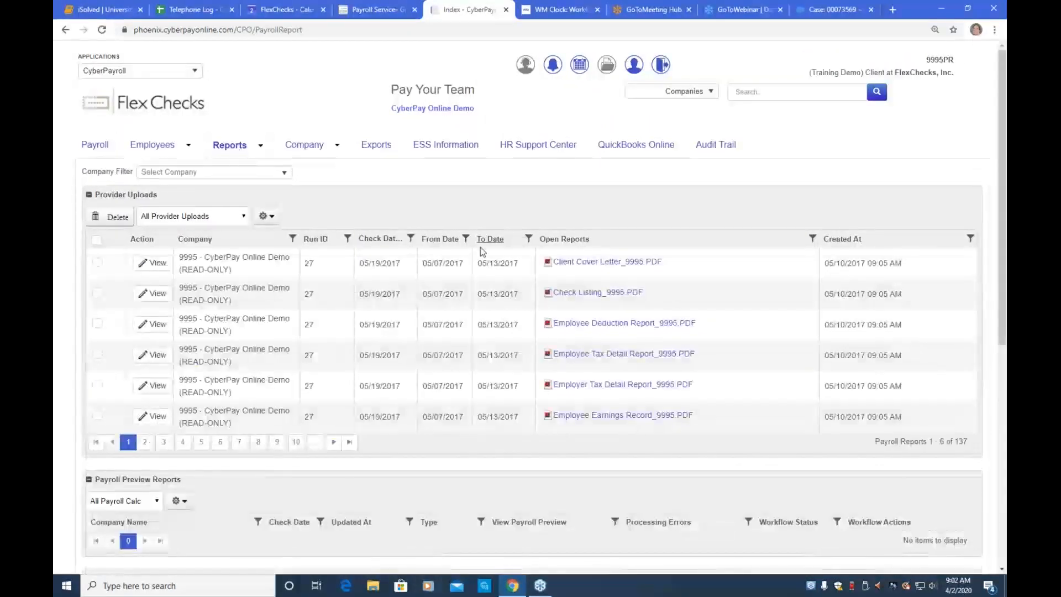
scroll(482, 253, "down", 1)
scroll(482, 253, "down", 10)
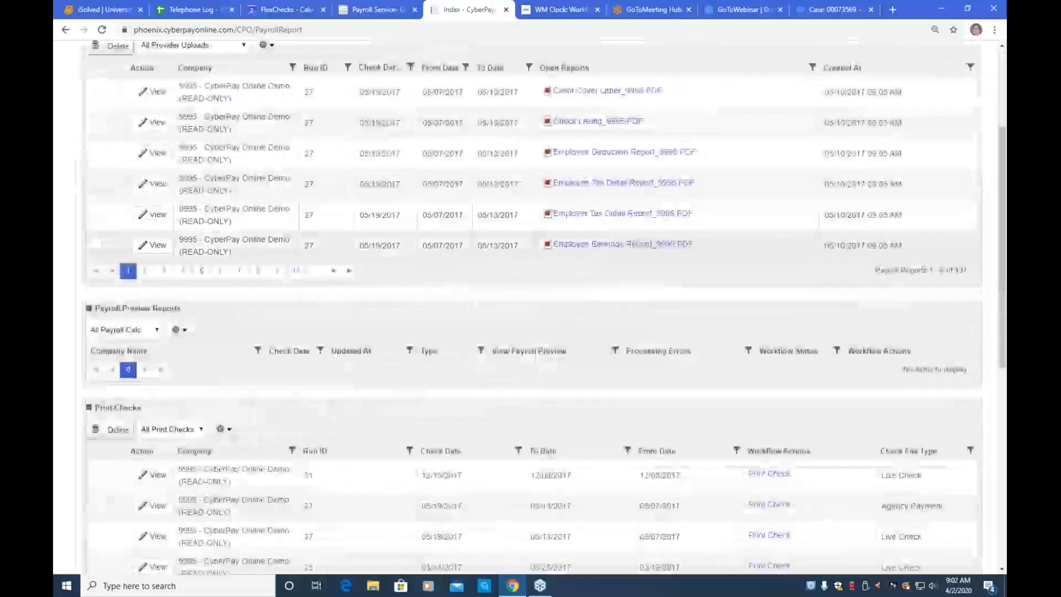
scroll(476, 252, "up", 12)
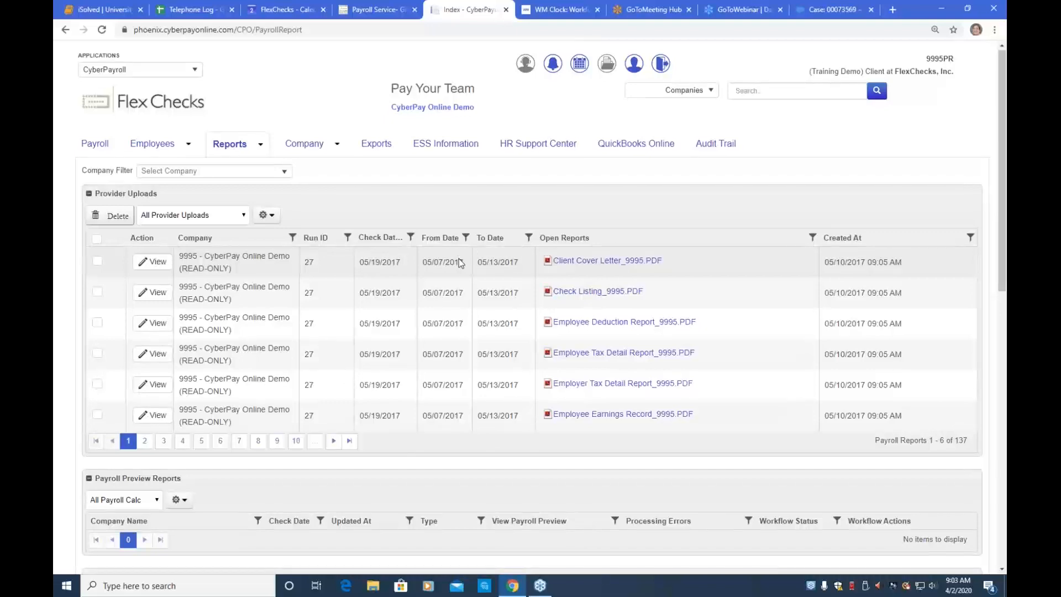
scroll(459, 264, "down", 12)
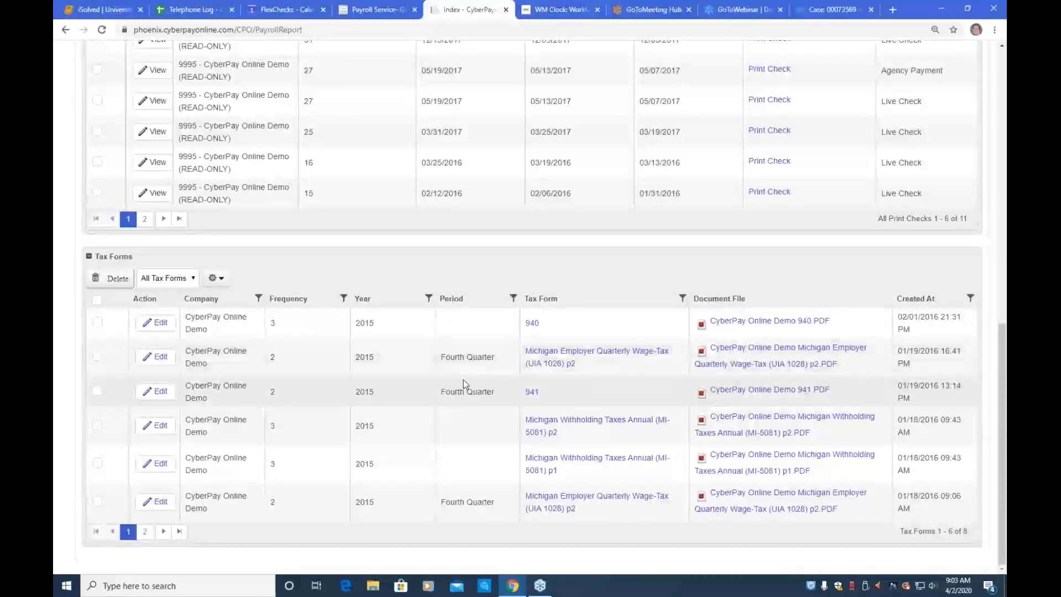
scroll(463, 379, "up", 6)
scroll(463, 383, "up", 4)
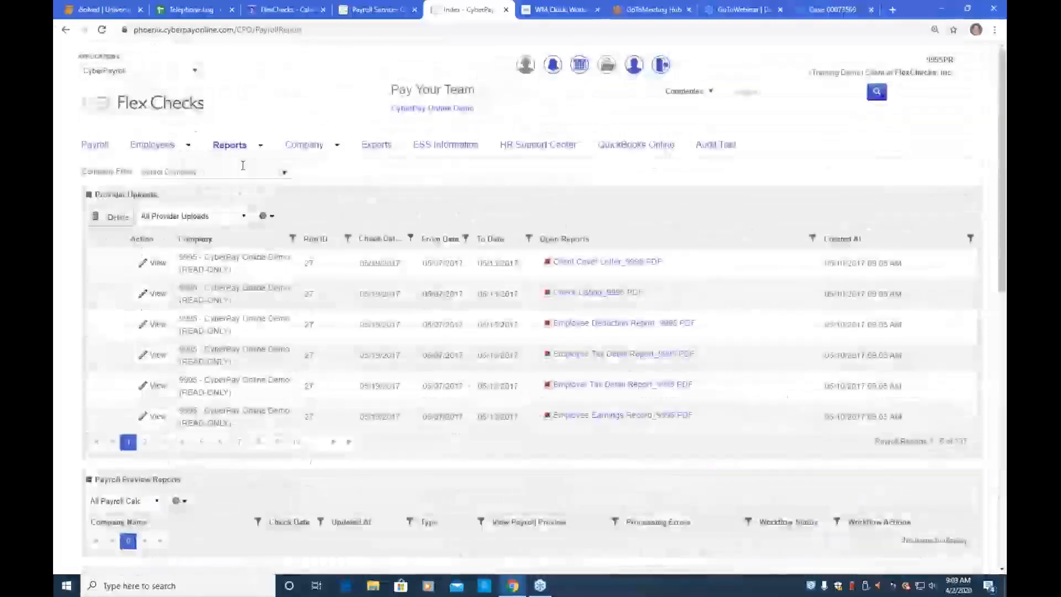
- Open the reports list that shows only Tax Forms
left_click(261, 146)
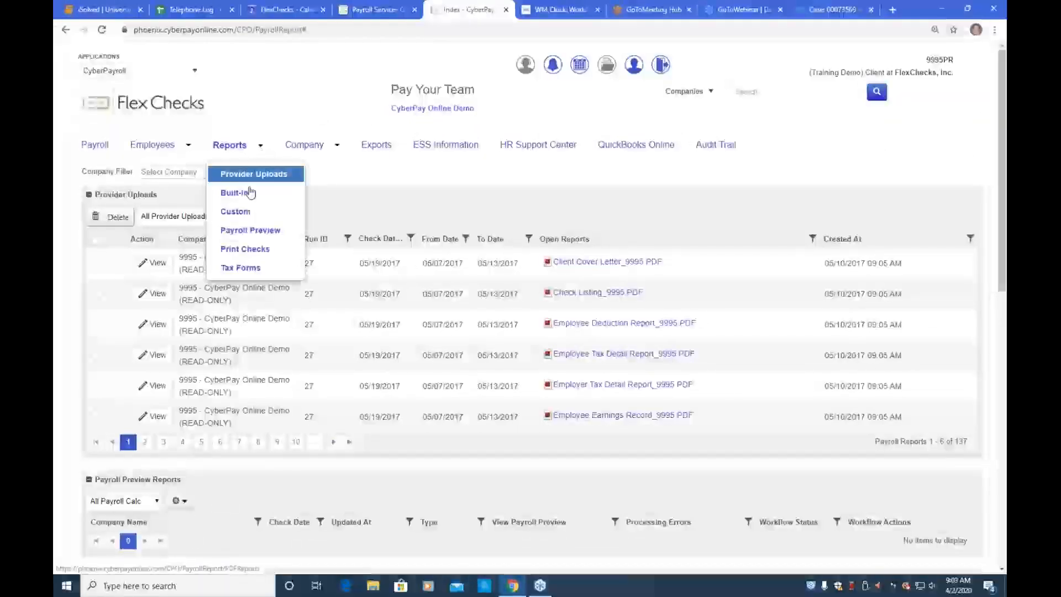
left_click(243, 268)
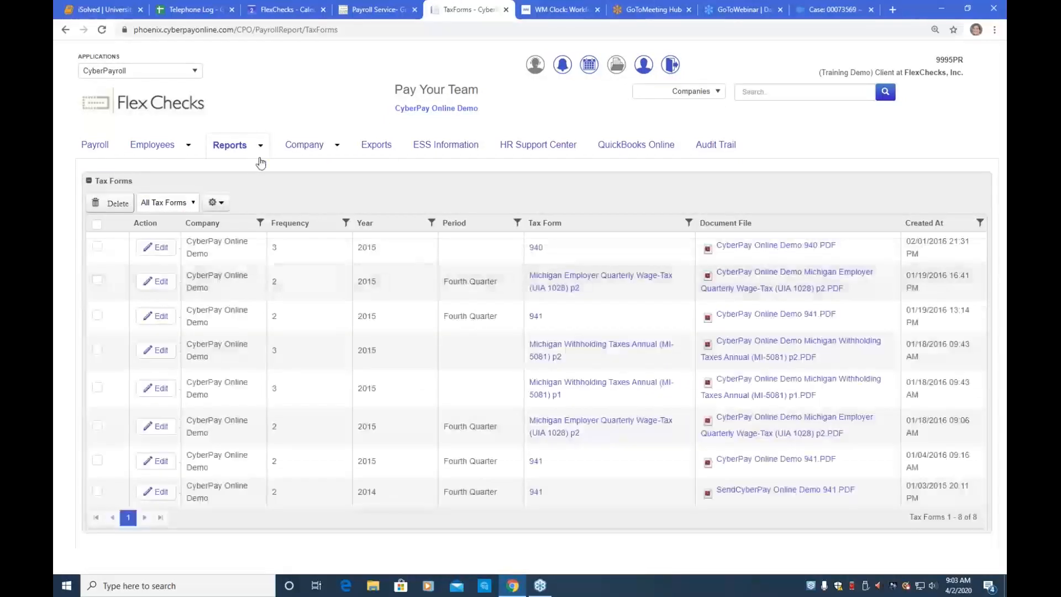
left_click(260, 146)
left_click(260, 147)
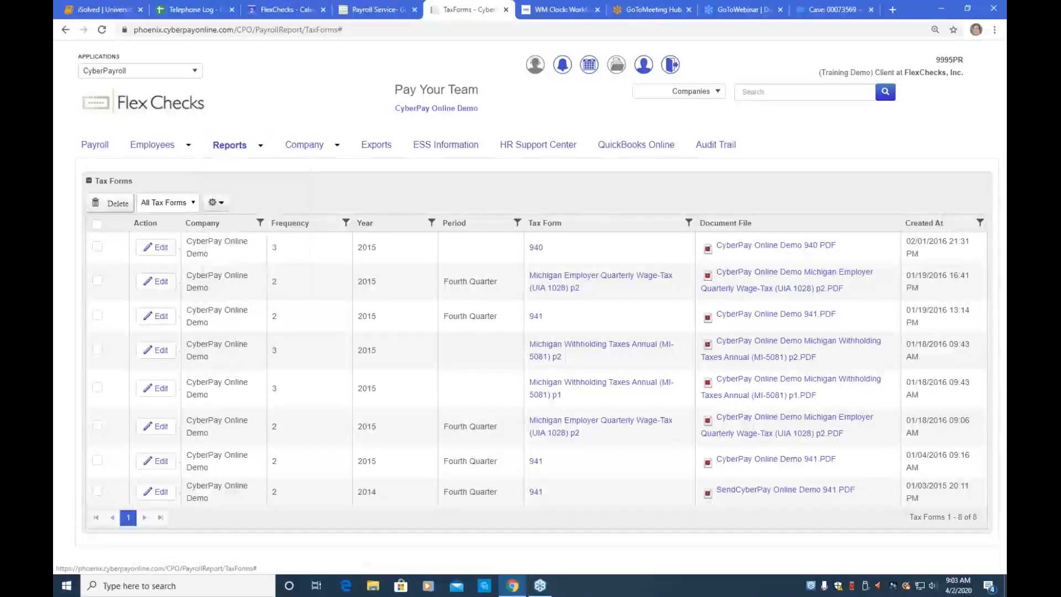
left_click(258, 151)
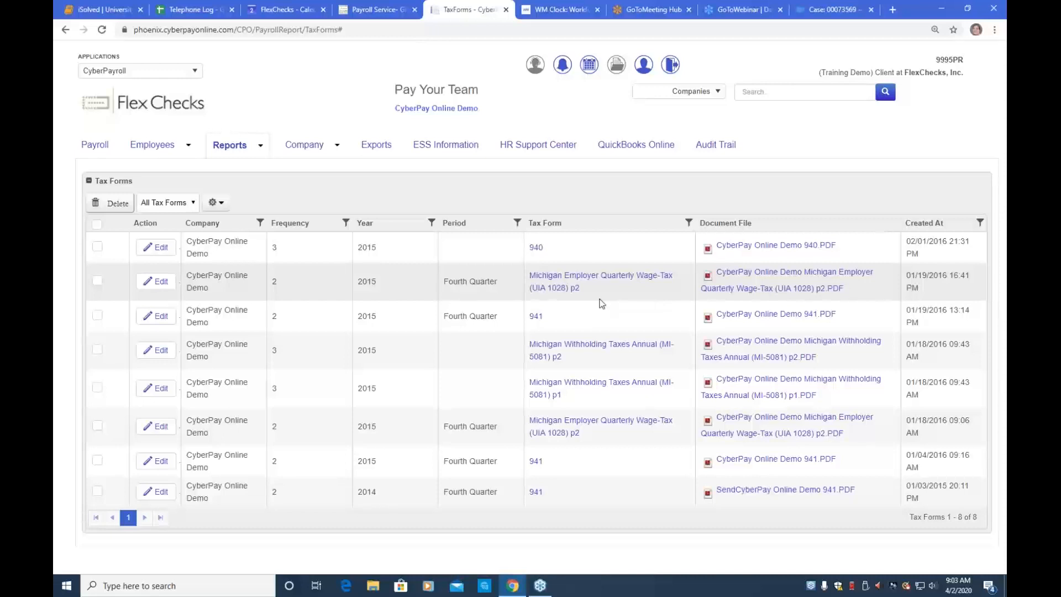
left_click(844, 168)
left_click(846, 205)
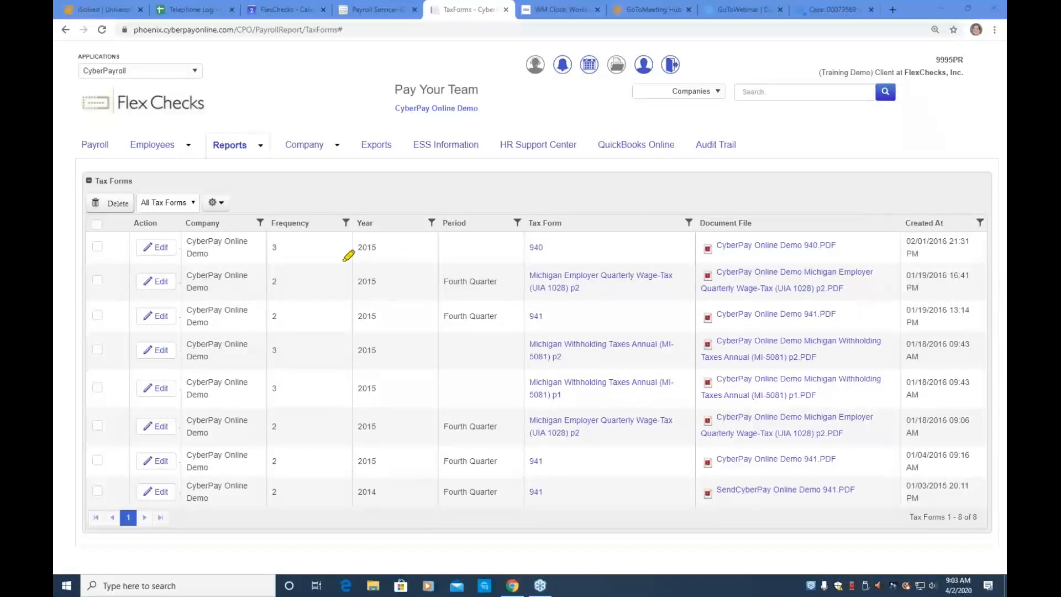
left_click_drag(340, 261, 477, 258)
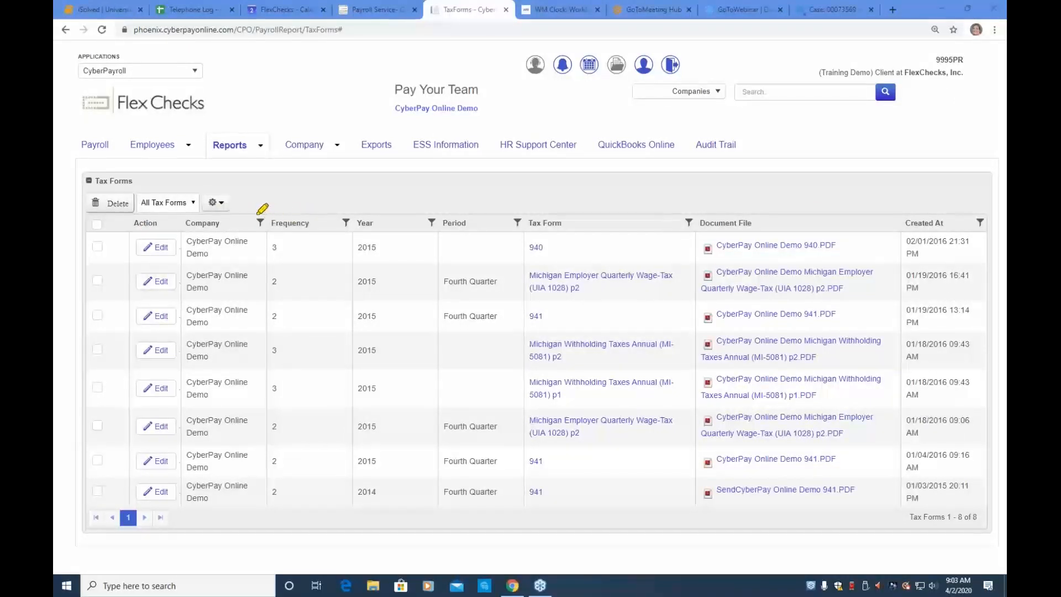
mouse_move(257, 216)
left_mouse_down()
mouse_move(266, 233)
mouse_move(254, 215)
left_mouse_up()
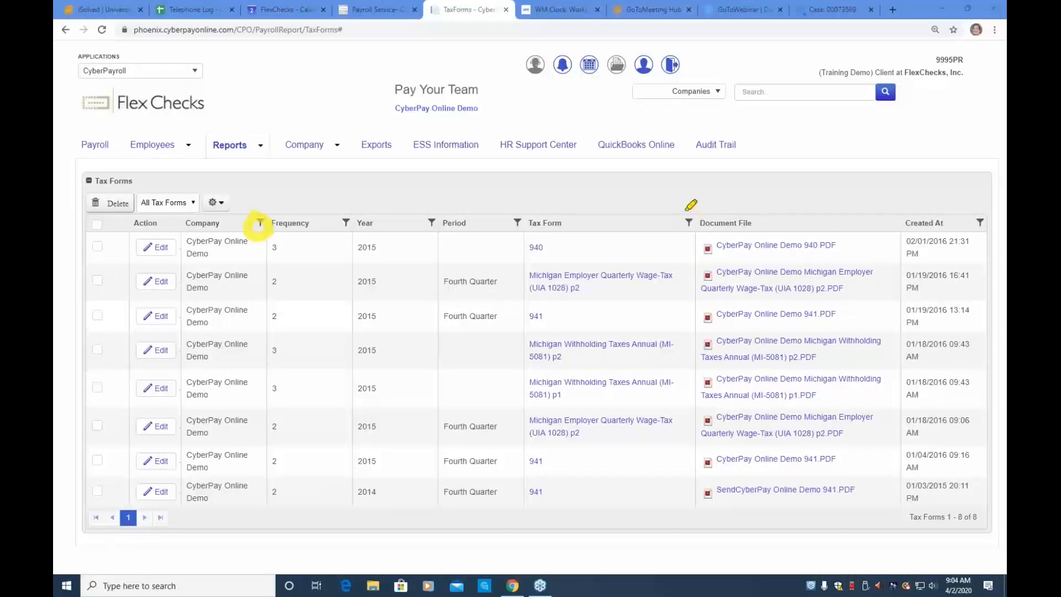
mouse_move(687, 209)
left_mouse_down()
mouse_move(687, 239)
mouse_move(683, 207)
mouse_move(675, 229)
left_mouse_up()
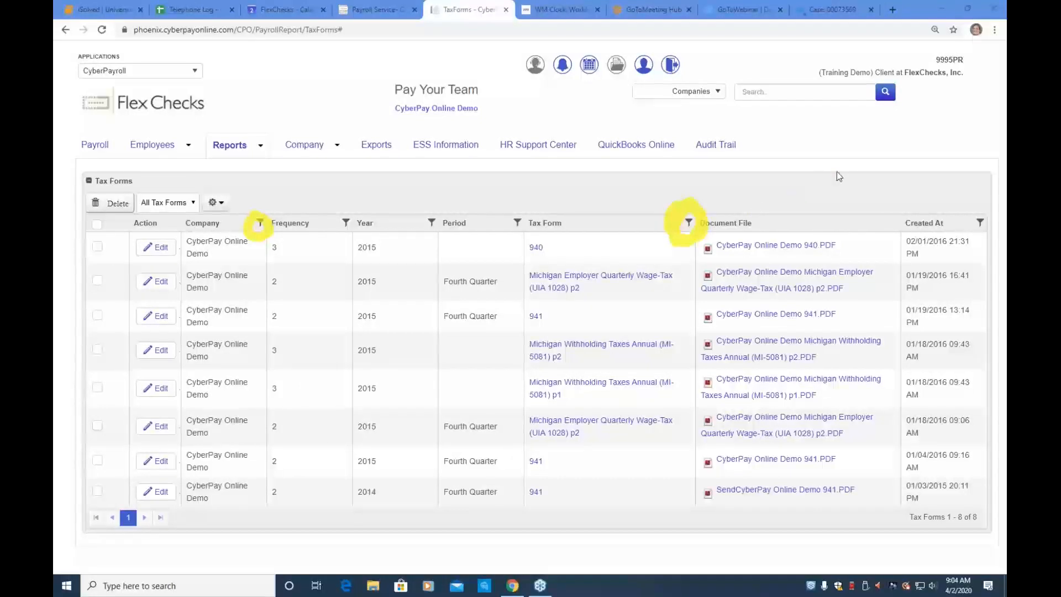
left_click(843, 247)
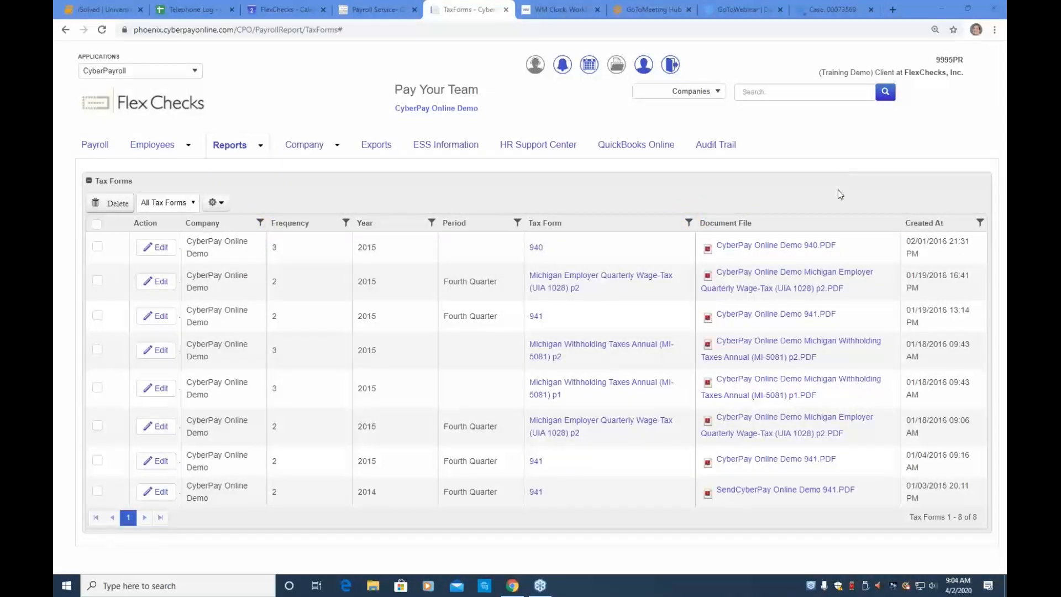
- Filter the tax forms list to items whose Tax Form value contains 941
left_click(689, 223)
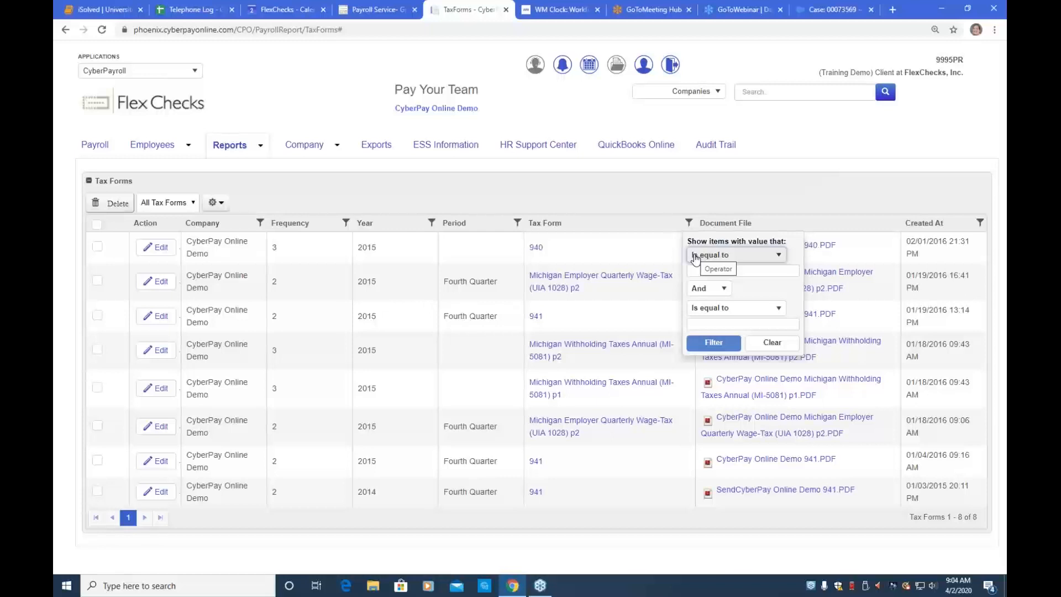
left_click(746, 255)
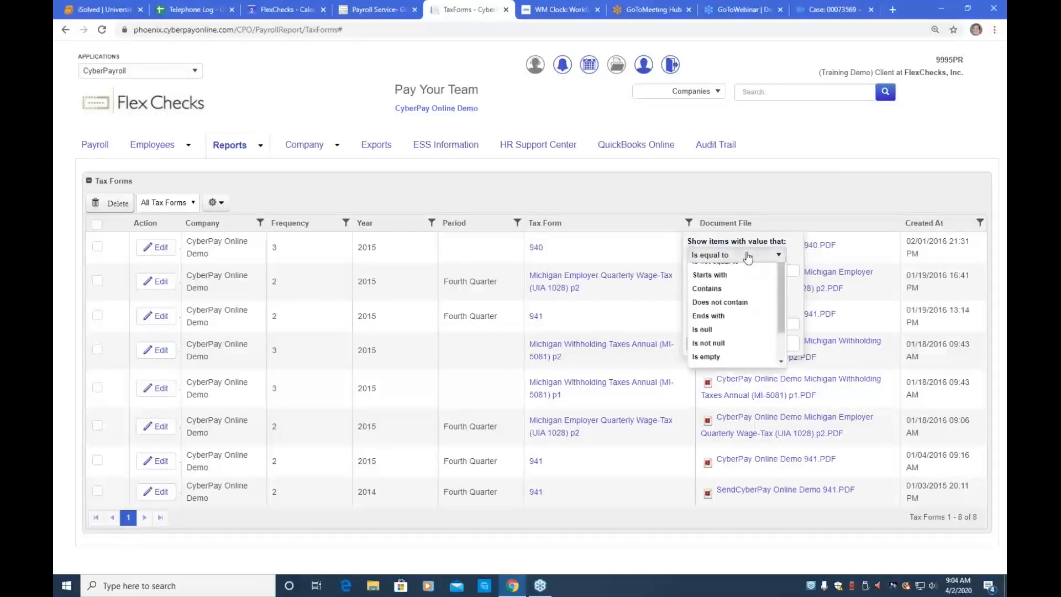
left_click(722, 313)
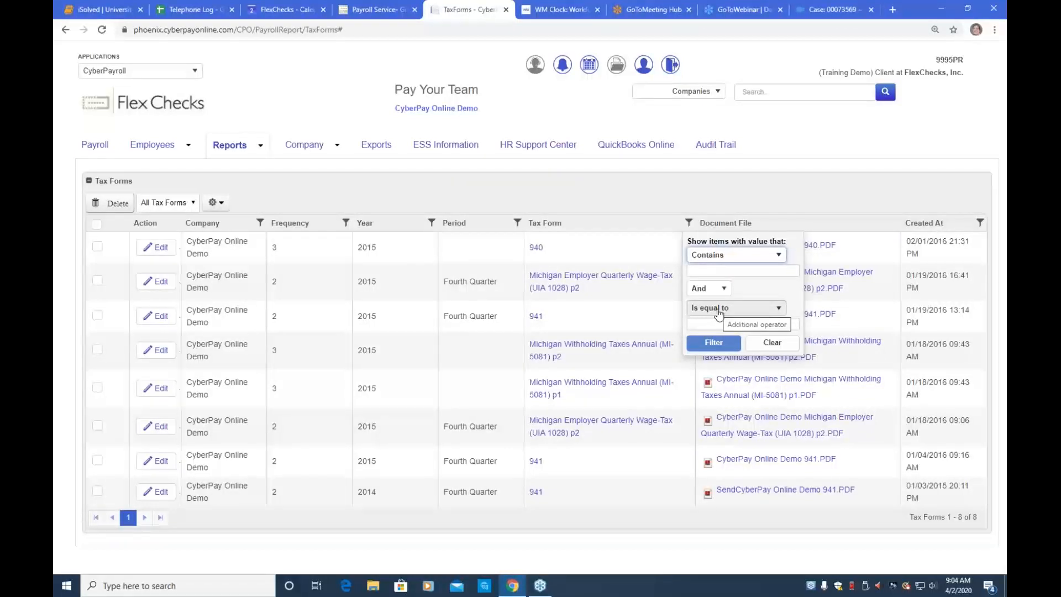
left_click(695, 272)
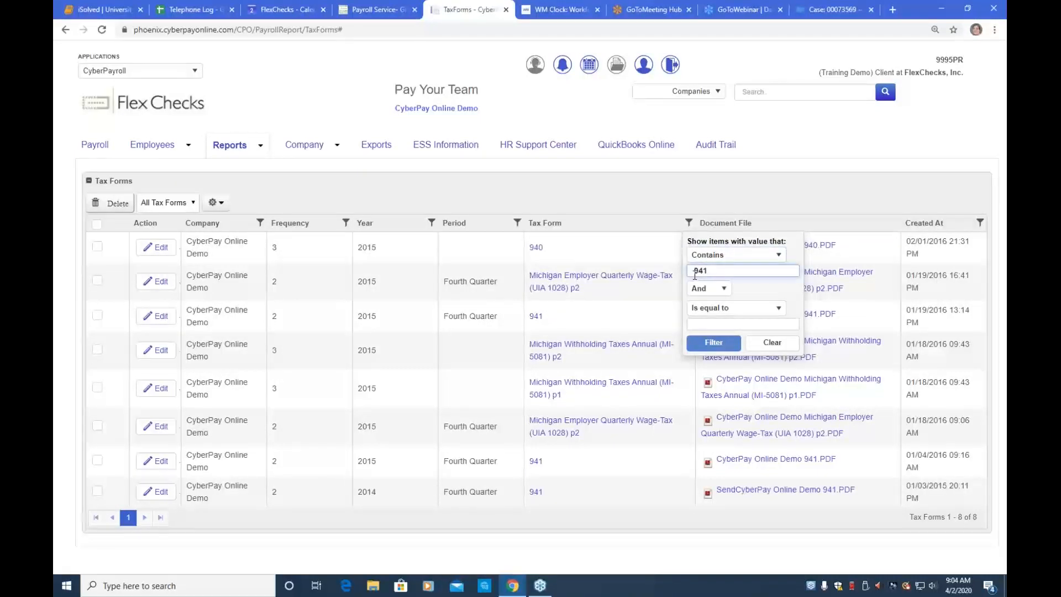
left_click(713, 342)
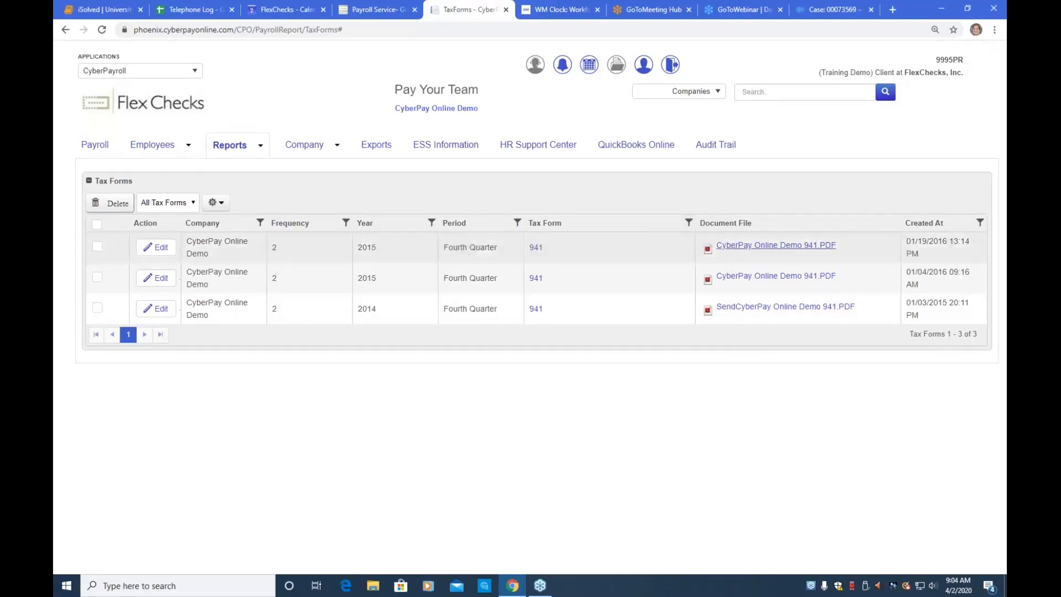
- Open the 941 PDF created 01/19/2016 from the filtered list and look through its pages
left_click(738, 247)
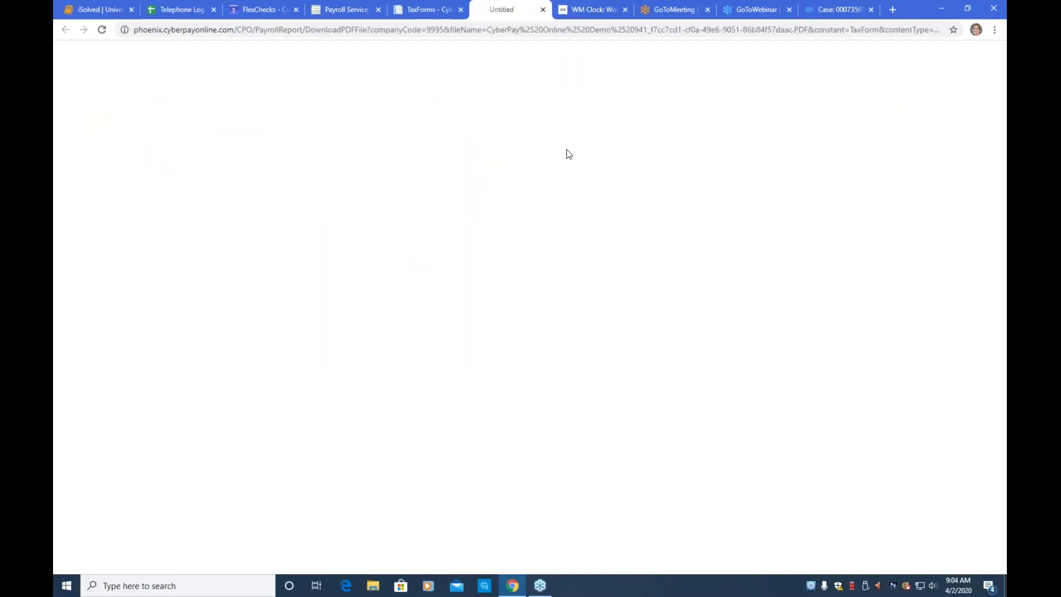
left_click(125, 568)
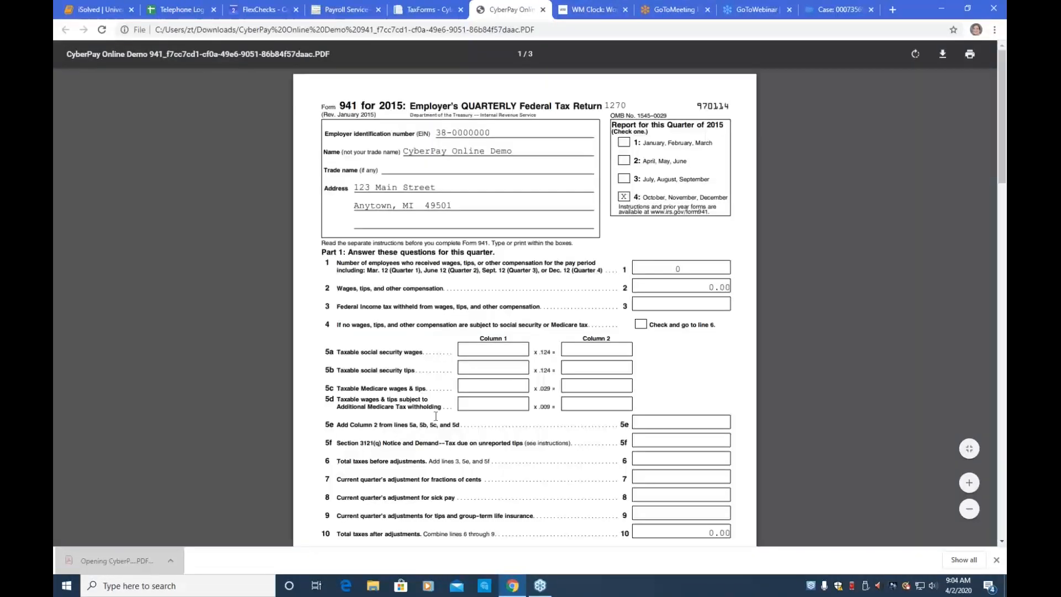
scroll(436, 416, "down", 3)
scroll(436, 416, "down", 15)
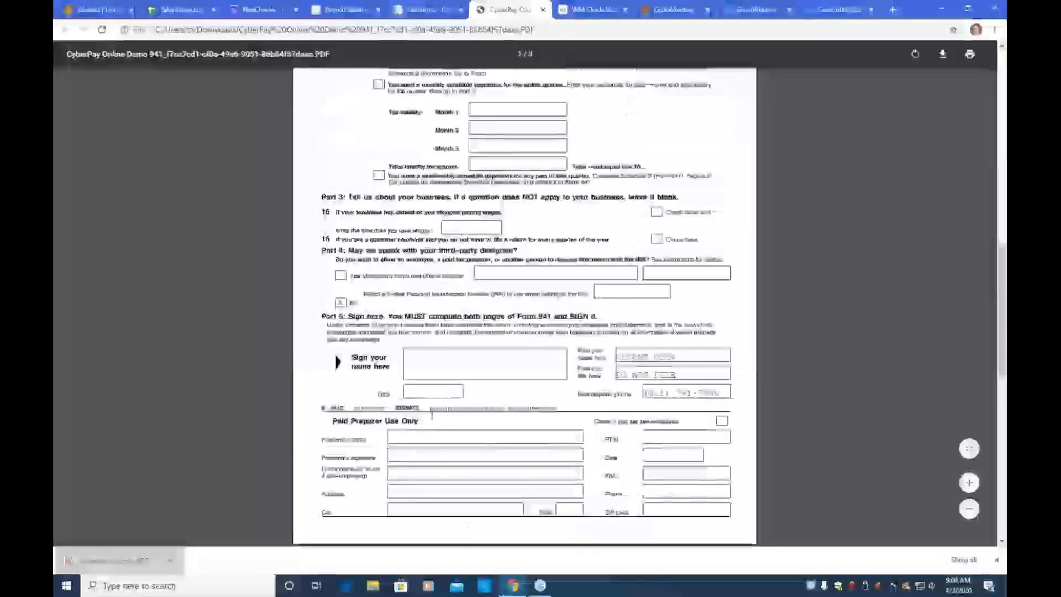
scroll(435, 416, "up", 15)
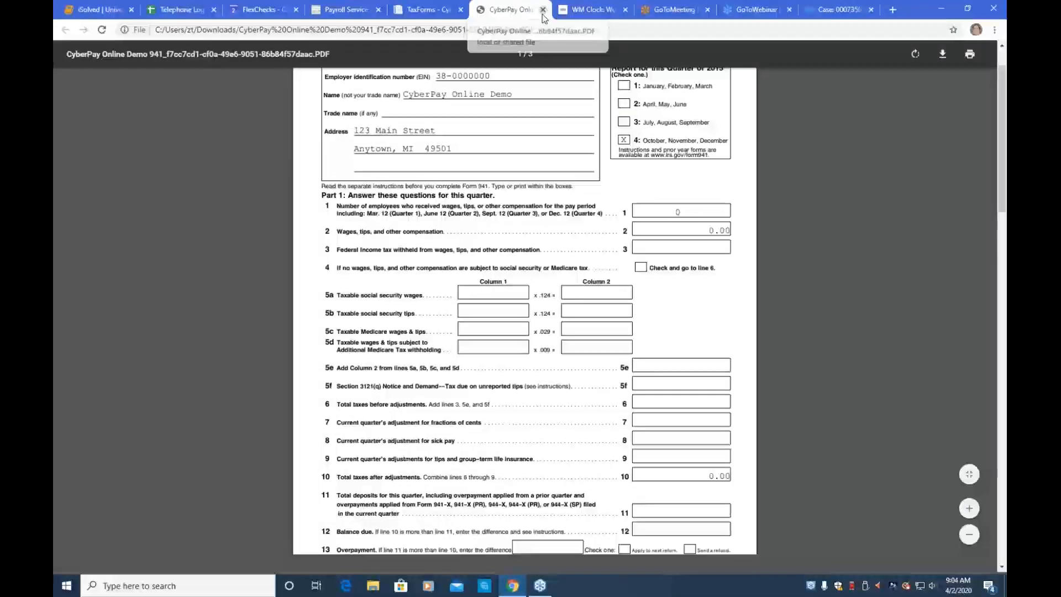
scroll(520, 164, "up", 1)
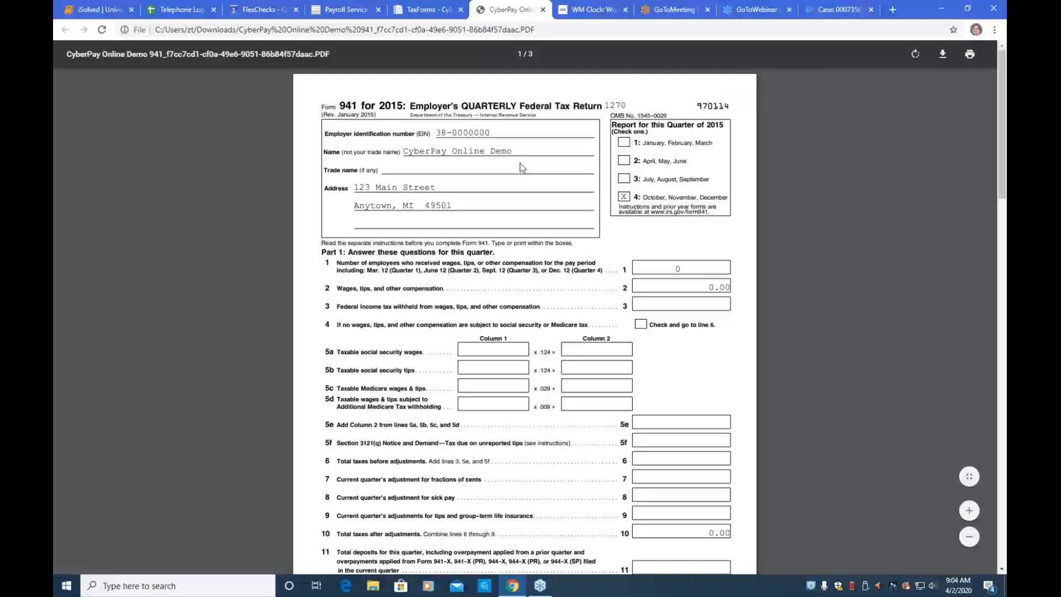
- Close the 941 PDF and clear the filter on the Tax Form column of the tax forms list
left_click(542, 10)
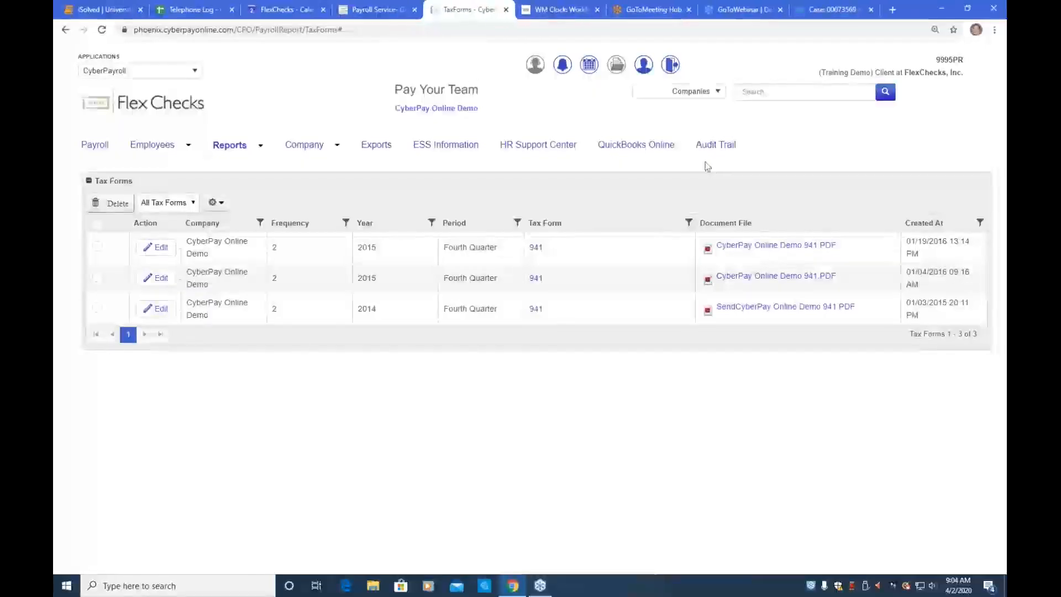
left_click(688, 222)
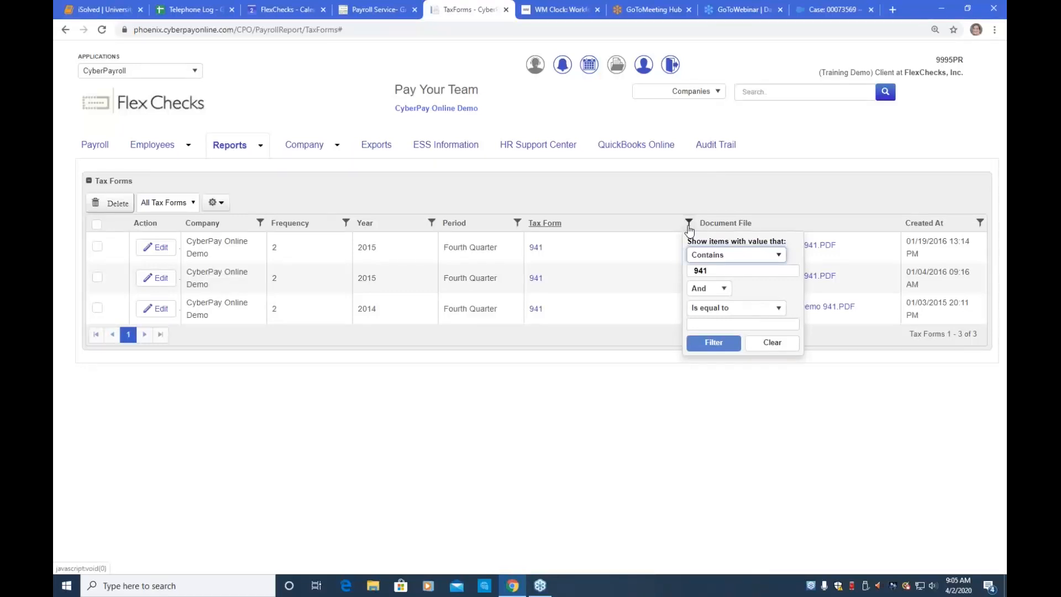
left_click(771, 345)
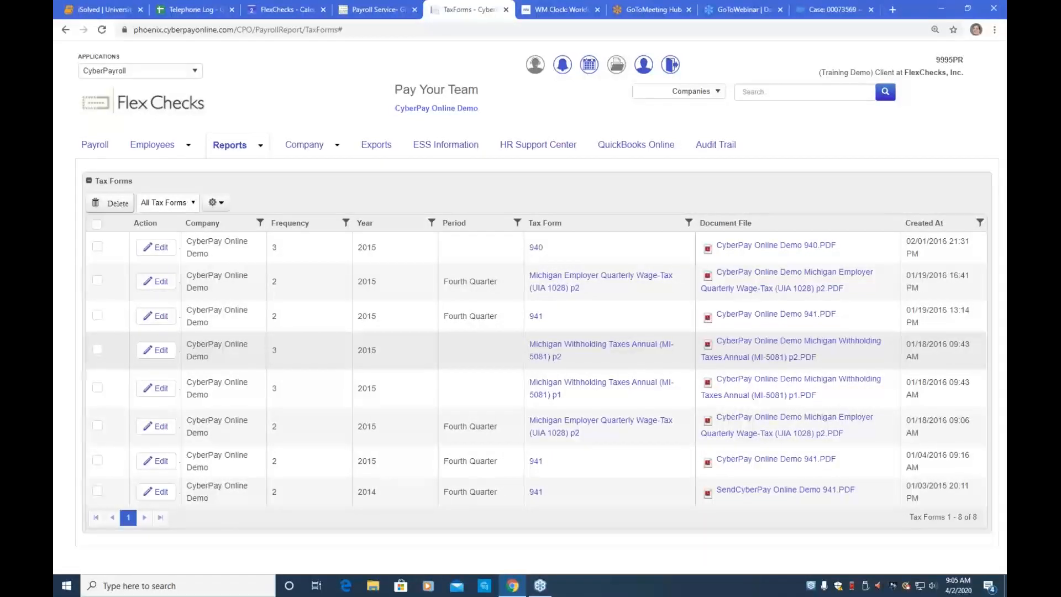
- Filter the tax forms list to items whose Tax Form value contains 1028
left_click(688, 224)
left_click(734, 254)
scroll(699, 316, "down", 2)
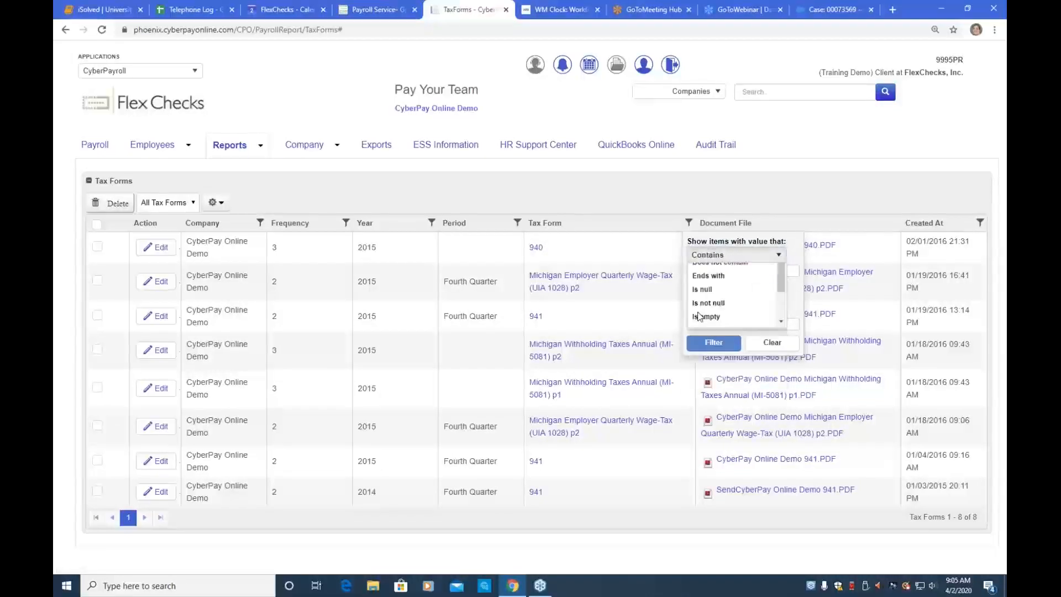
left_click(703, 275)
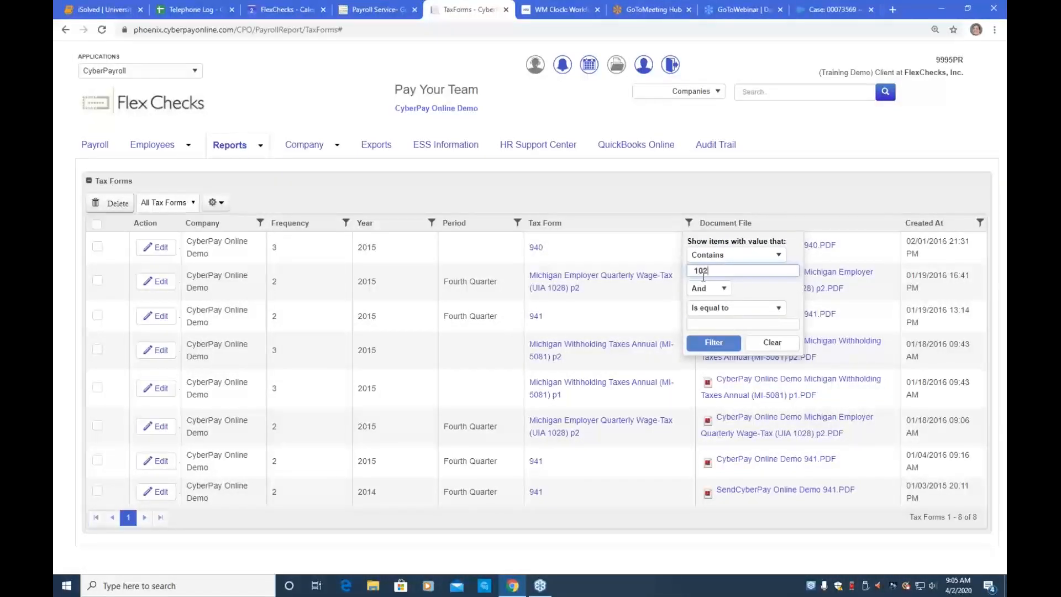
type("1028")
left_click(713, 343)
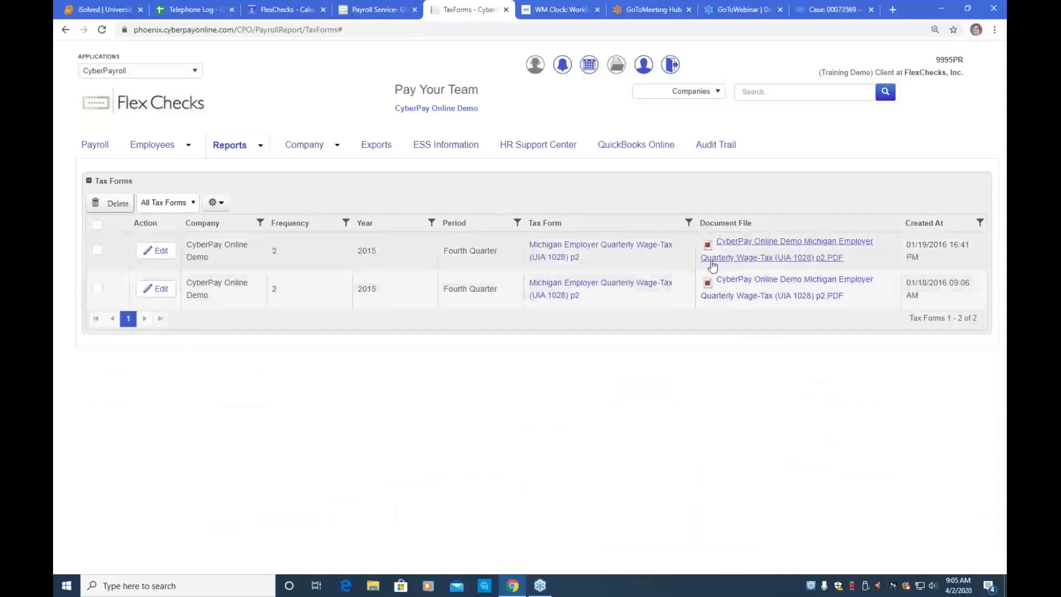
- Change the Tax Form filter value to 940 to show that form, and clear the filter again
left_click(689, 221)
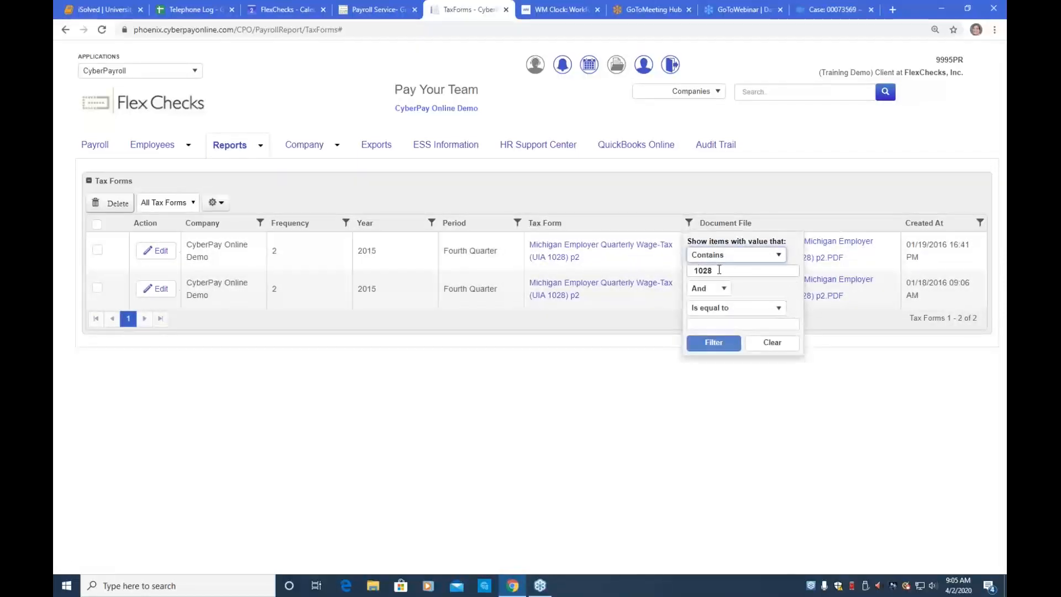
left_click(702, 270)
double_click(689, 271)
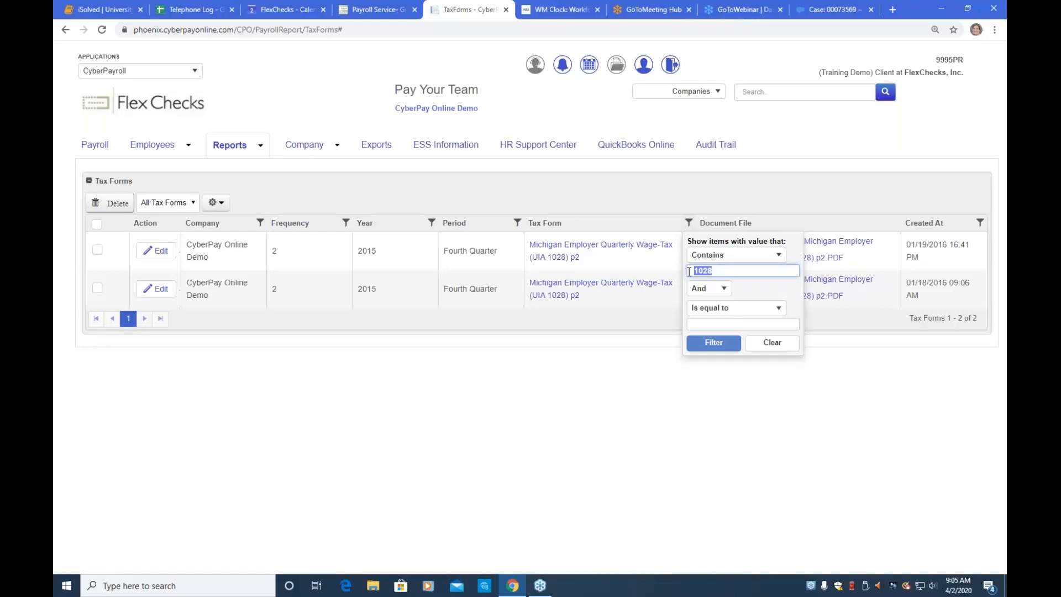
type("940")
key("Return")
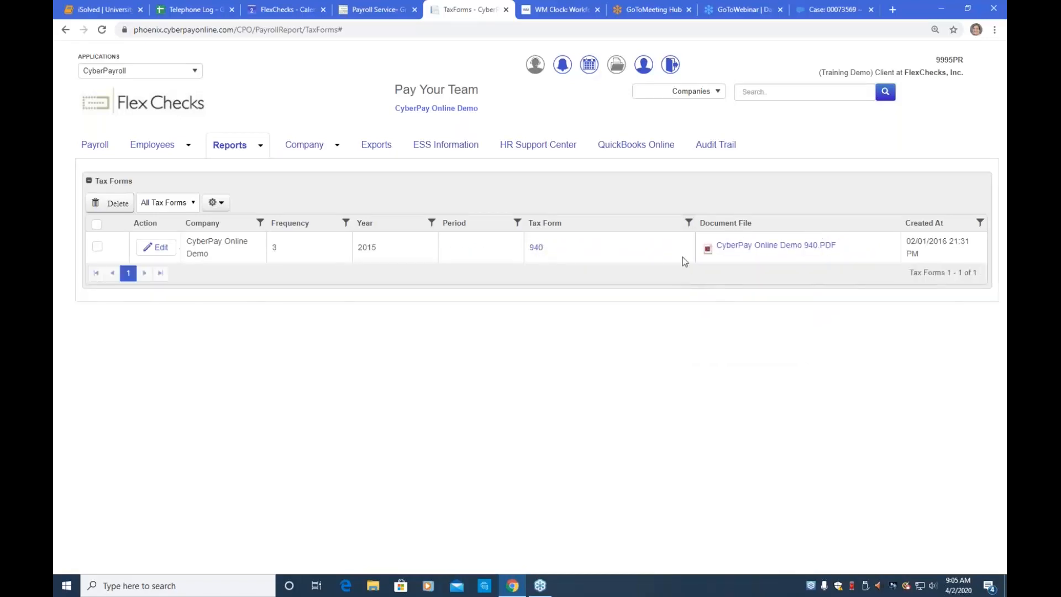
left_click(689, 221)
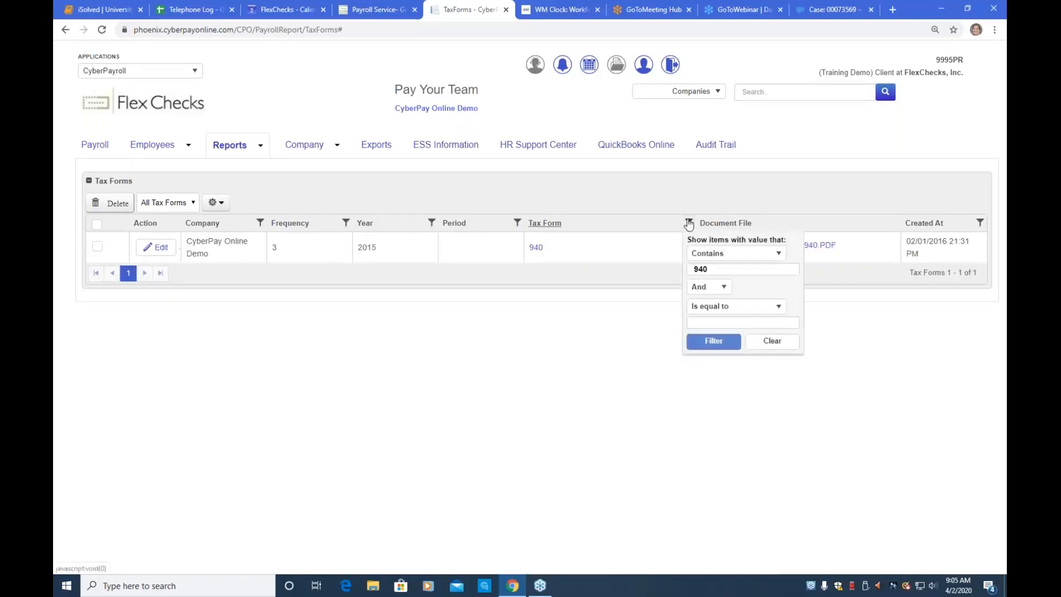
left_click(755, 348)
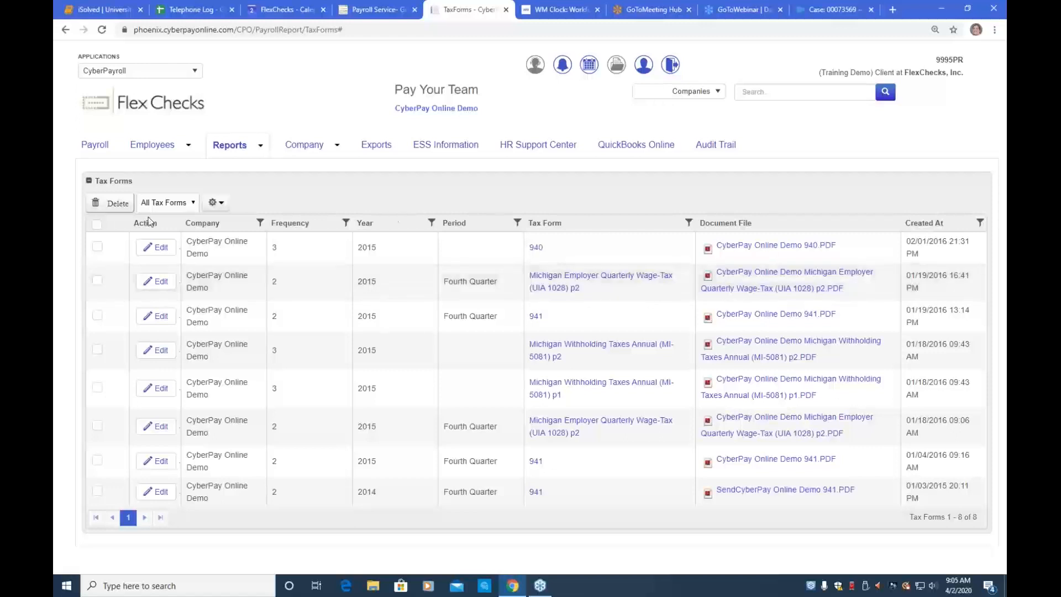
- Return to the full Reports page and look through its sections down to Tax Forms
left_click(292, 147)
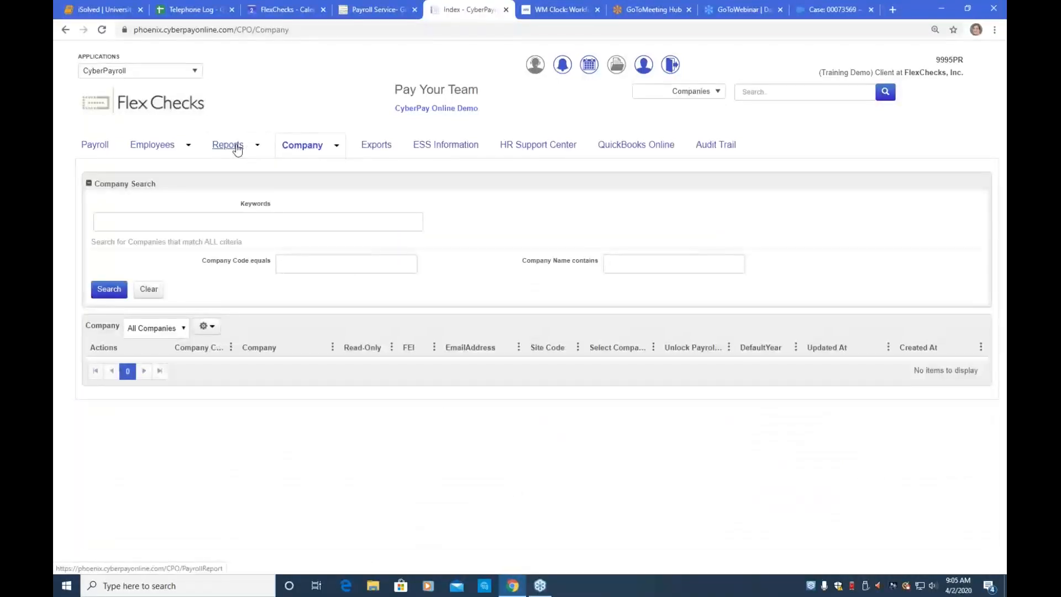
left_click(236, 147)
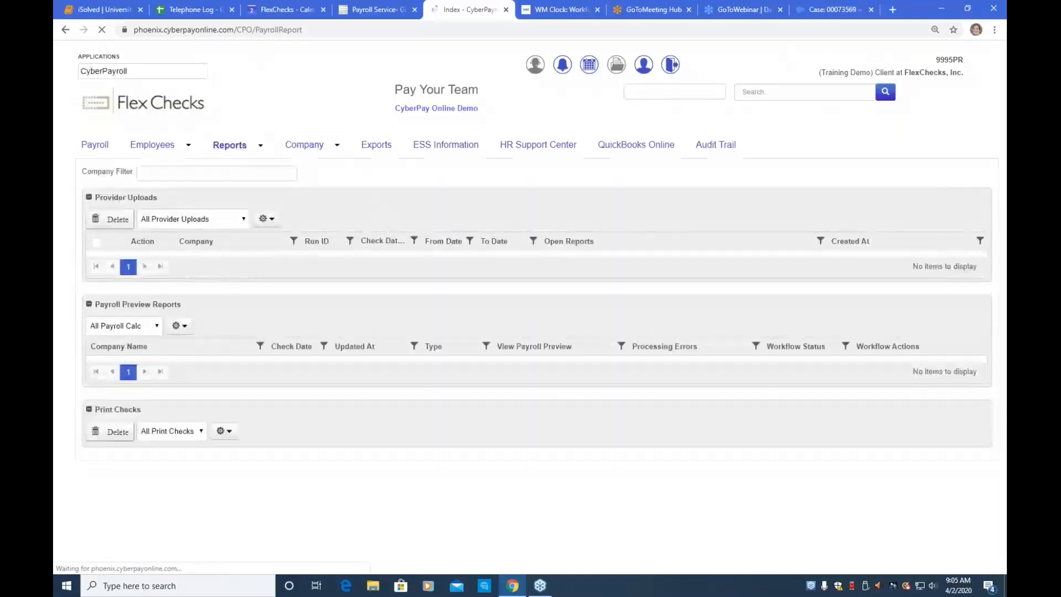
scroll(530, 309, "down", 3)
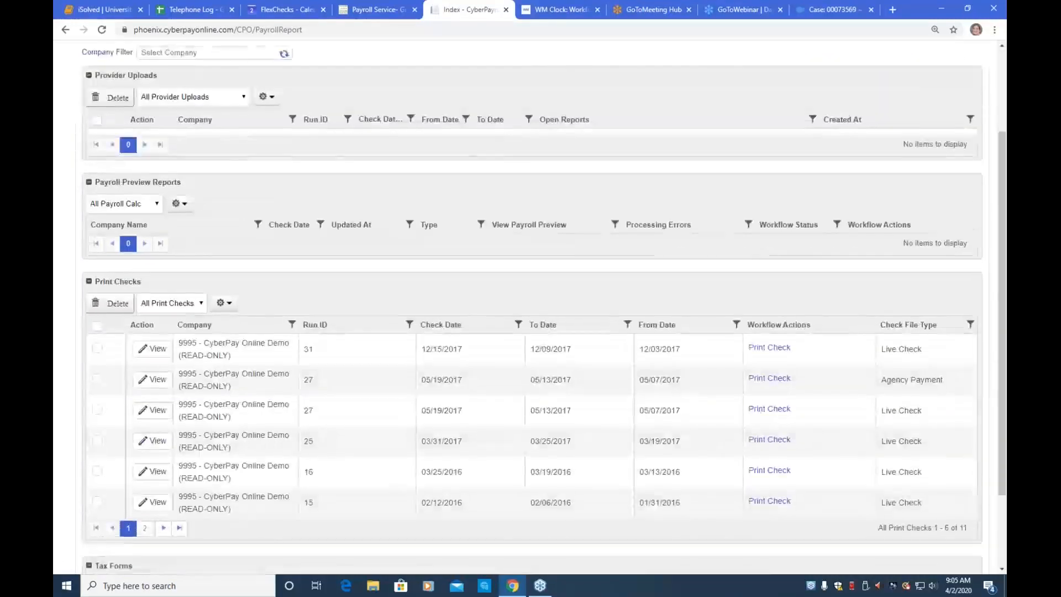
scroll(530, 310, "down", 5)
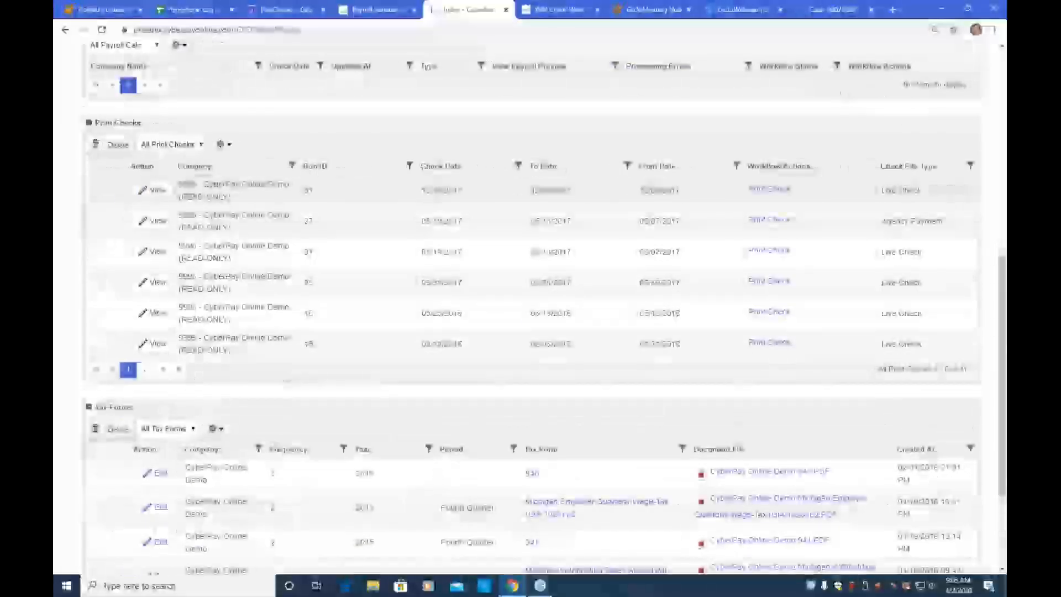
scroll(517, 355, "up", 9)
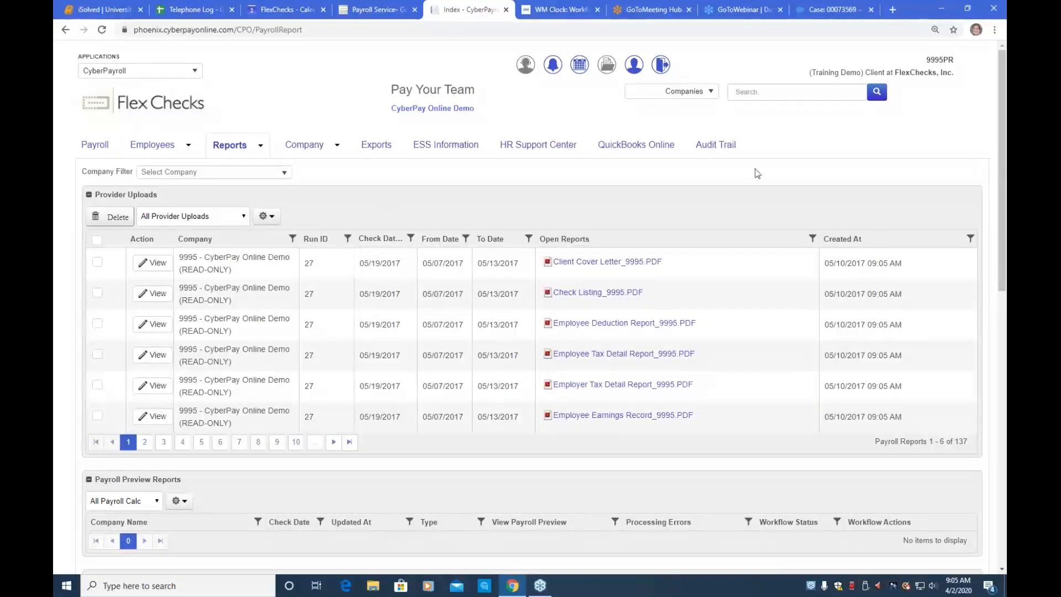
left_click(853, 211)
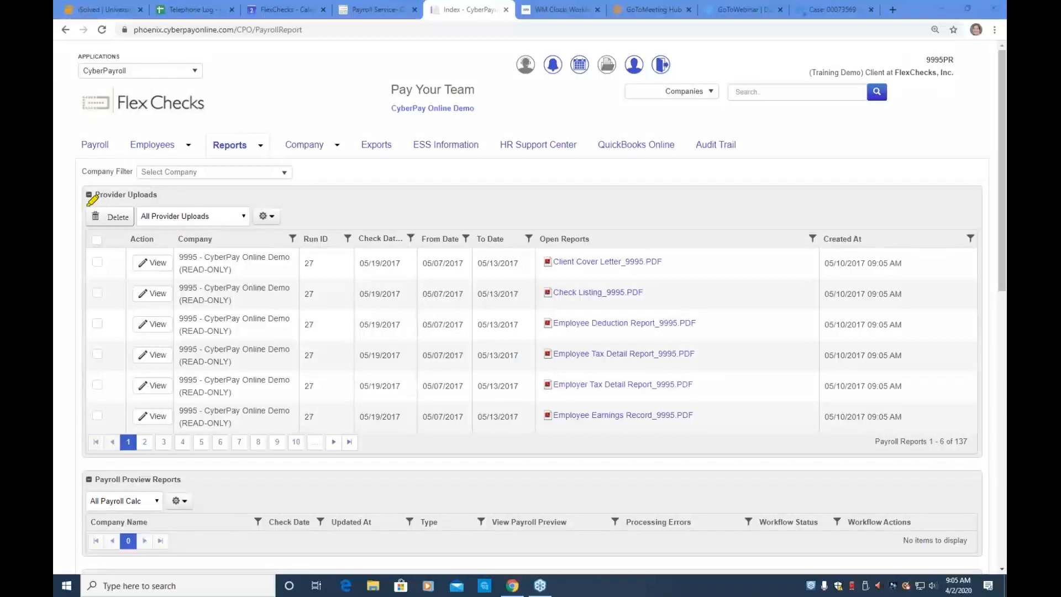
left_click_drag(86, 206, 157, 200)
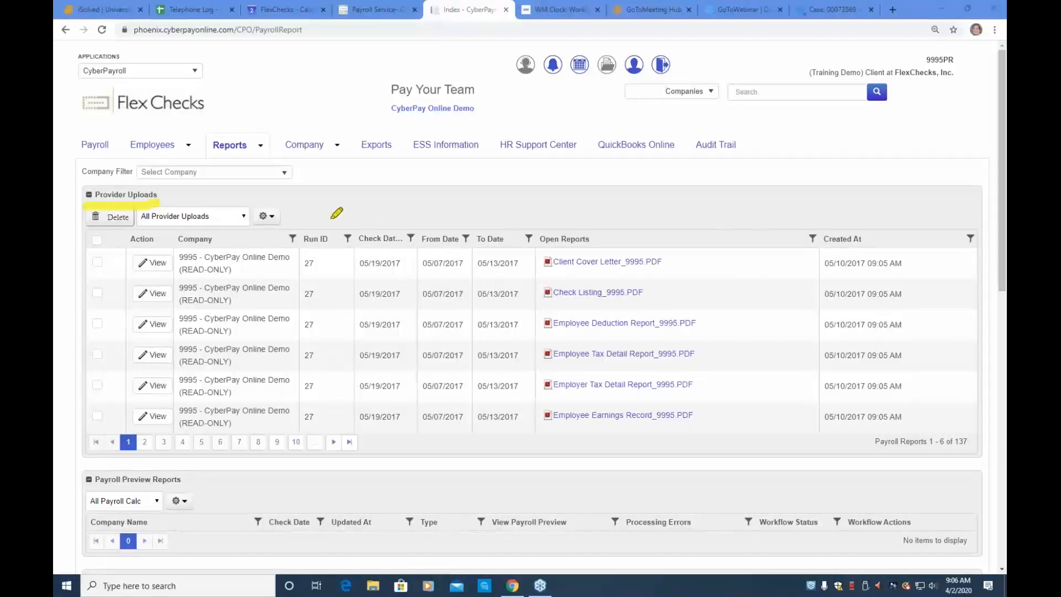
left_click_drag(133, 232, 298, 232)
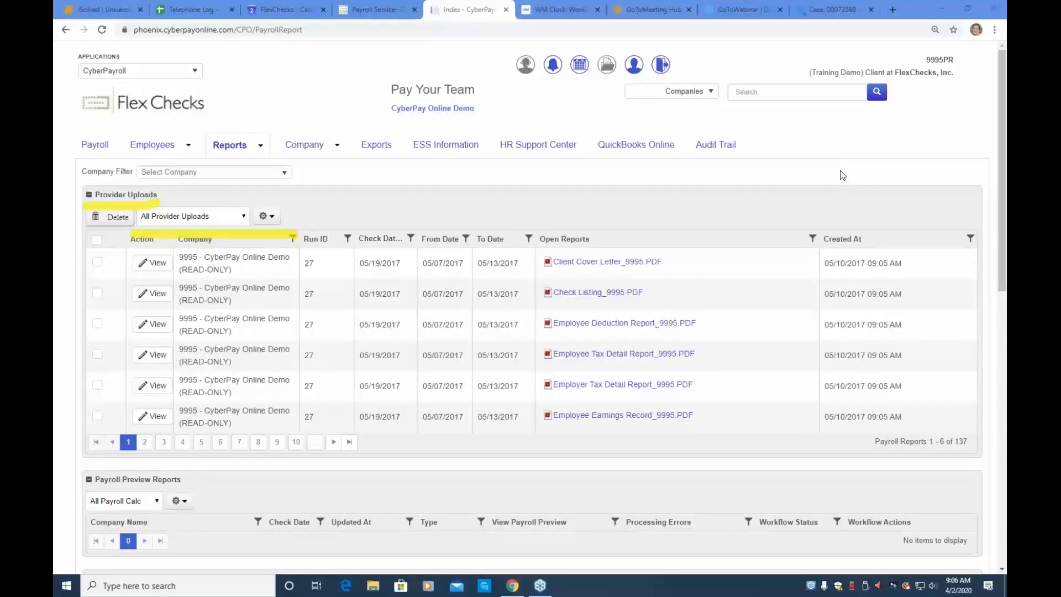
left_click(851, 246)
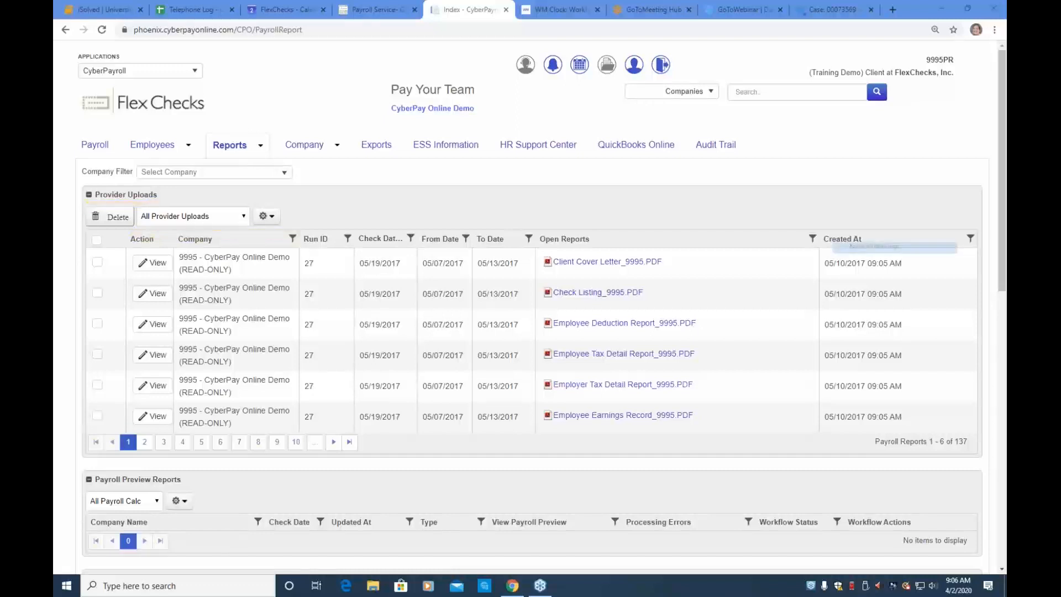
- Show only last year's provider uploads, and switch the list back to All Provider Uploads
left_click(204, 221)
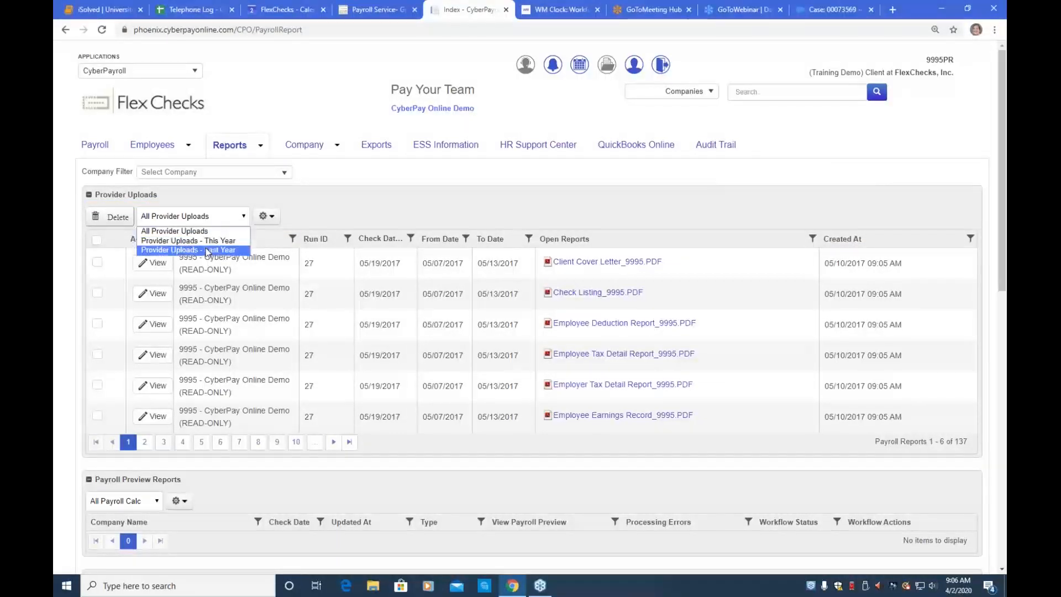
left_click(207, 250)
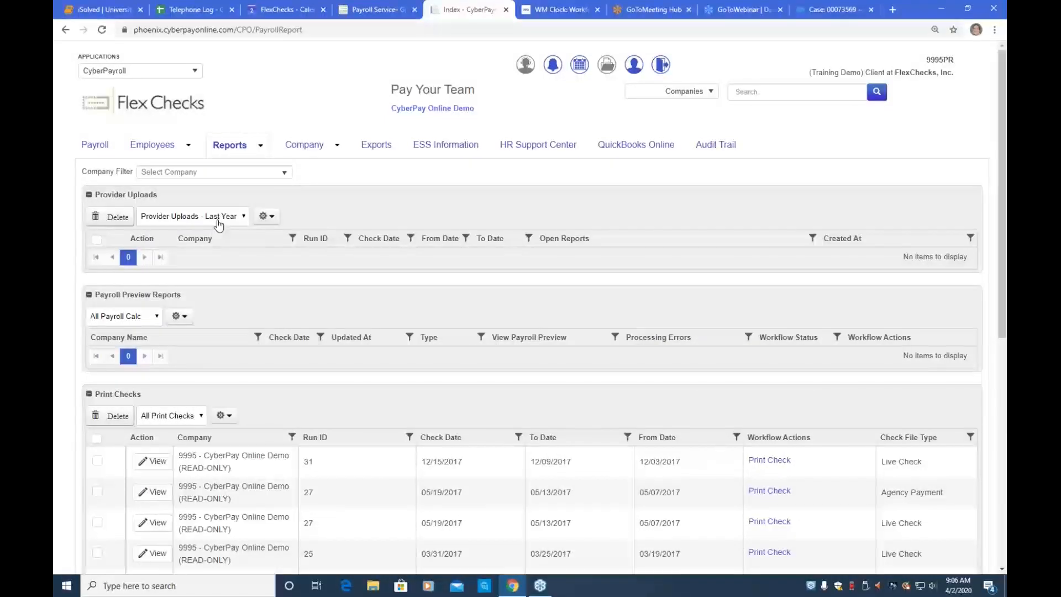
left_click(218, 221)
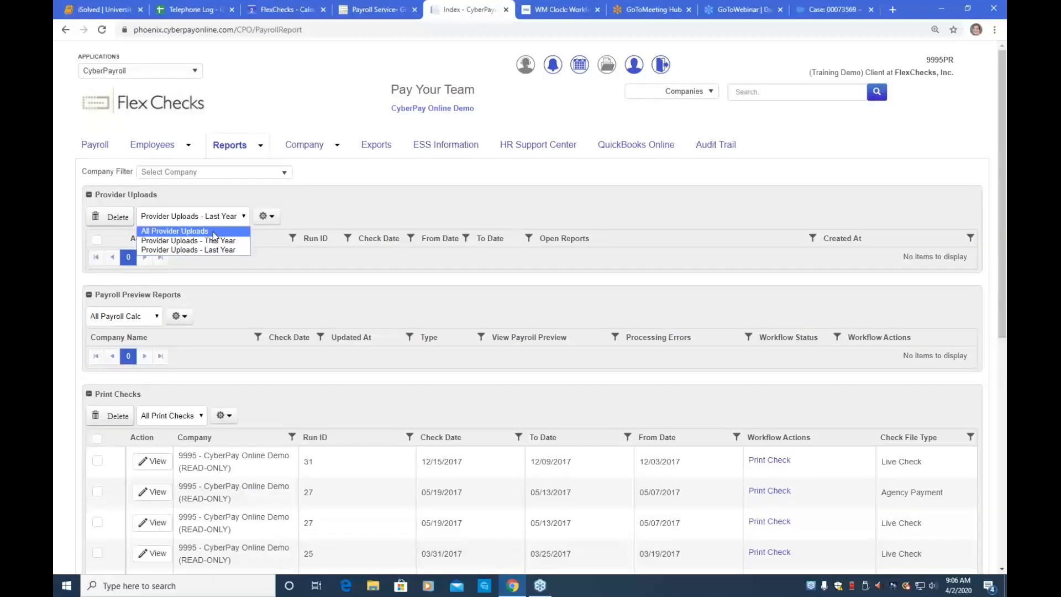
left_click(213, 231)
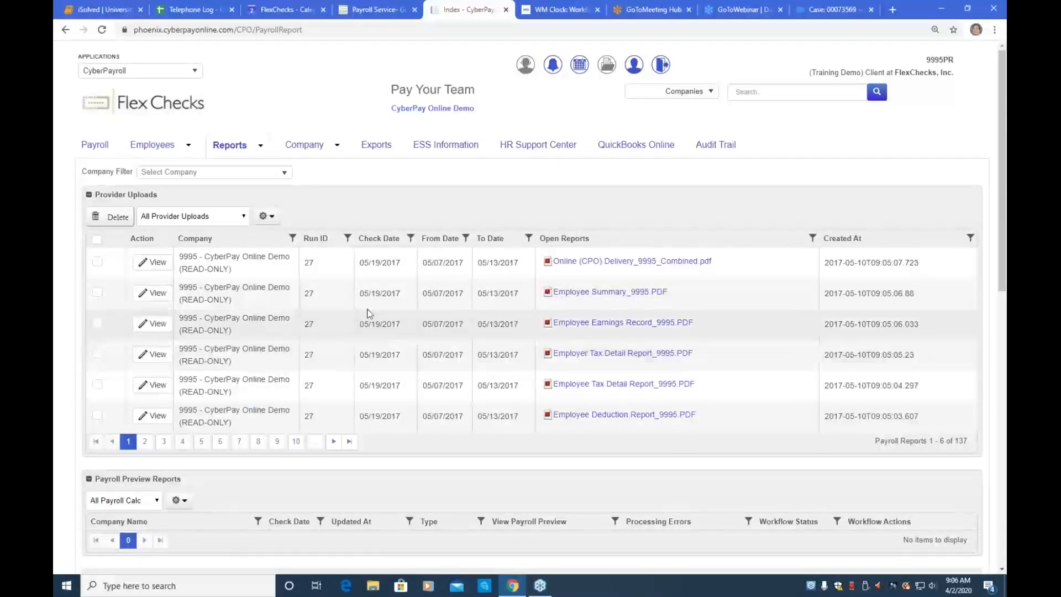
- Open the Employee Summary PDF of run 27, check the check-date criteria in its header, and close it
left_click(599, 299)
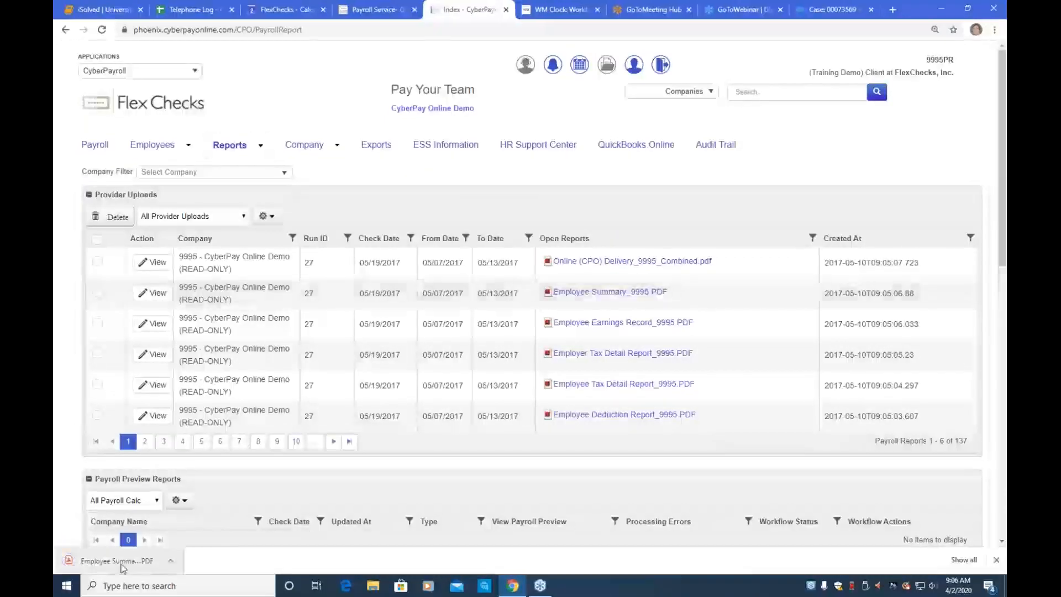
left_click(111, 560)
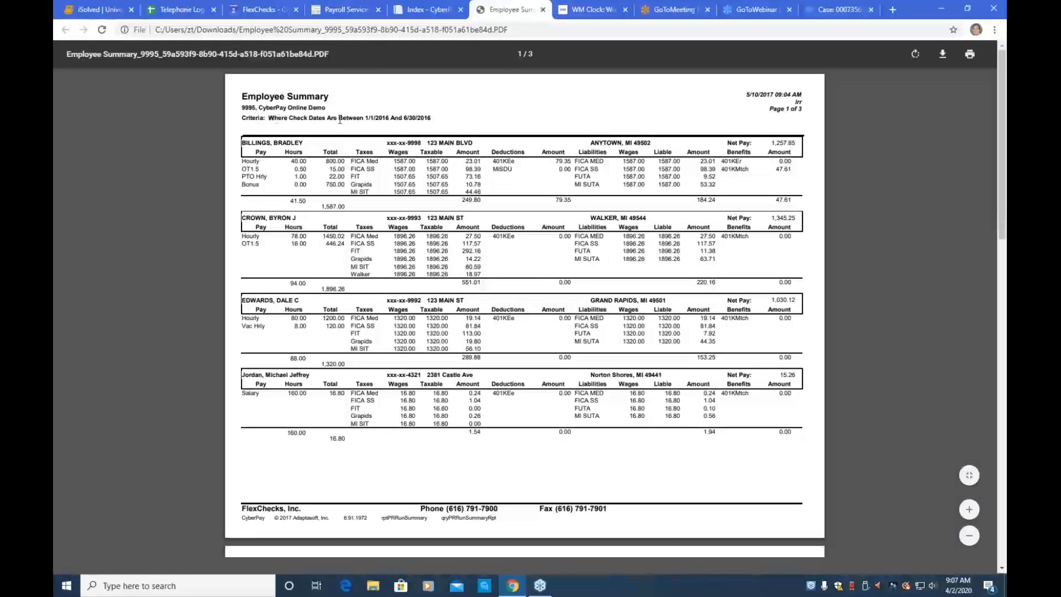
left_click_drag(269, 119, 432, 118)
left_click(370, 119)
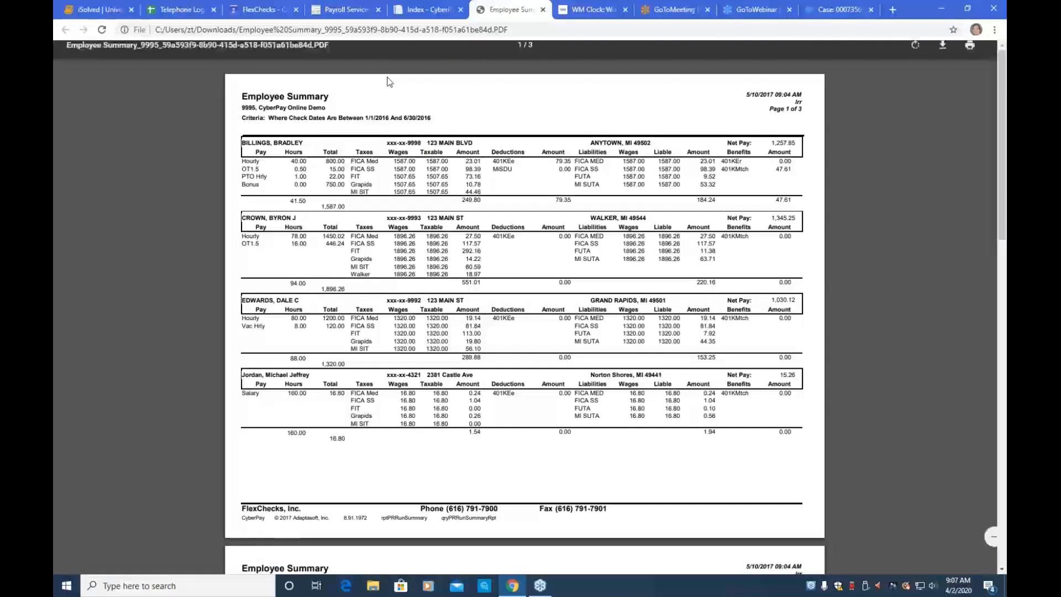
left_click(543, 9)
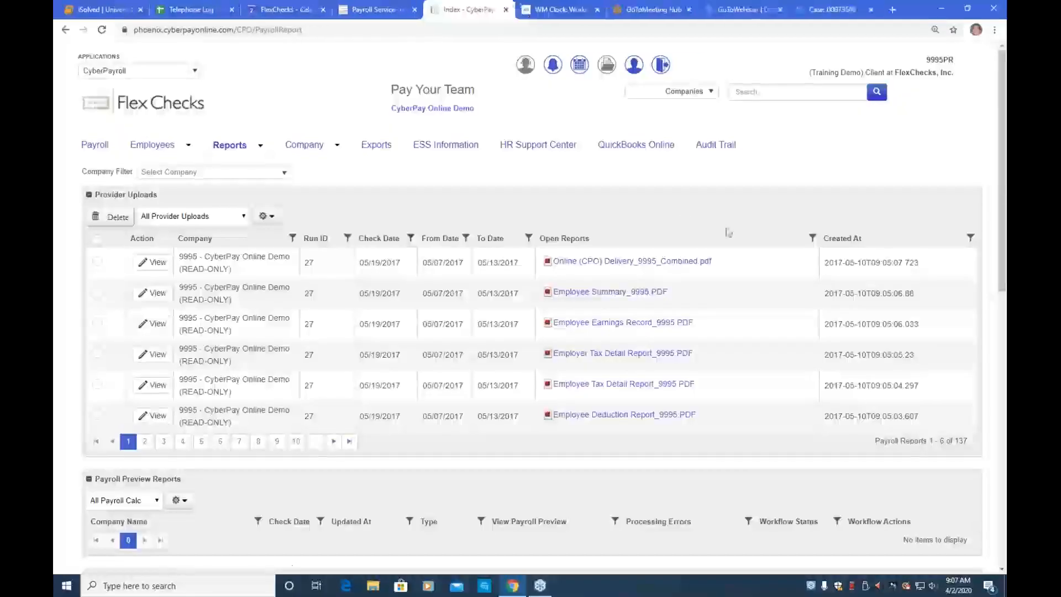
- Filter the provider uploads to items whose Open Reports value contains "summary"
left_click(812, 238)
left_click(828, 270)
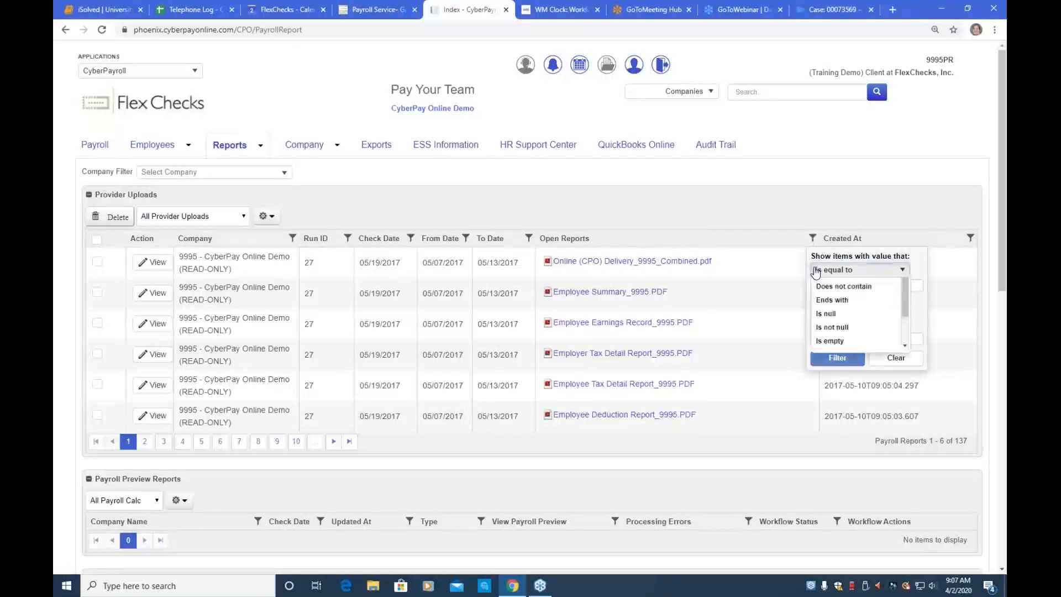
left_click(823, 326)
left_click(825, 285)
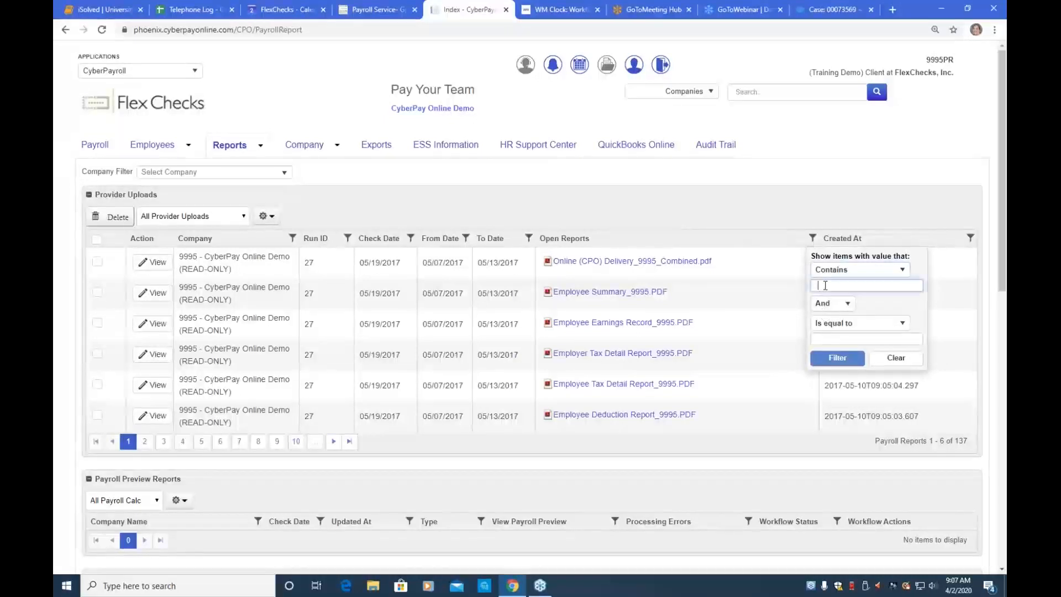
type("summary")
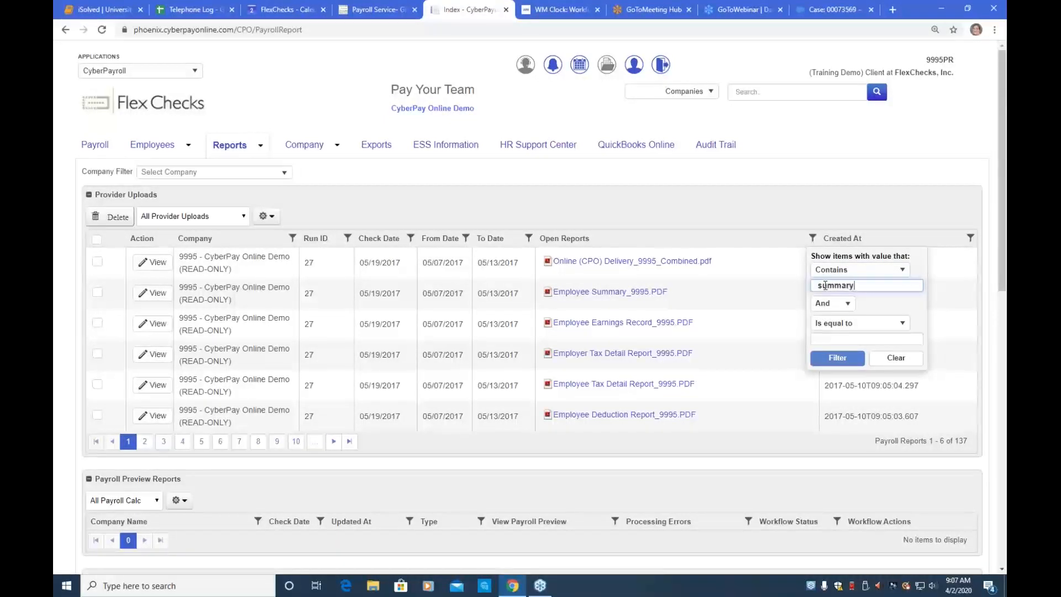
left_click(815, 359)
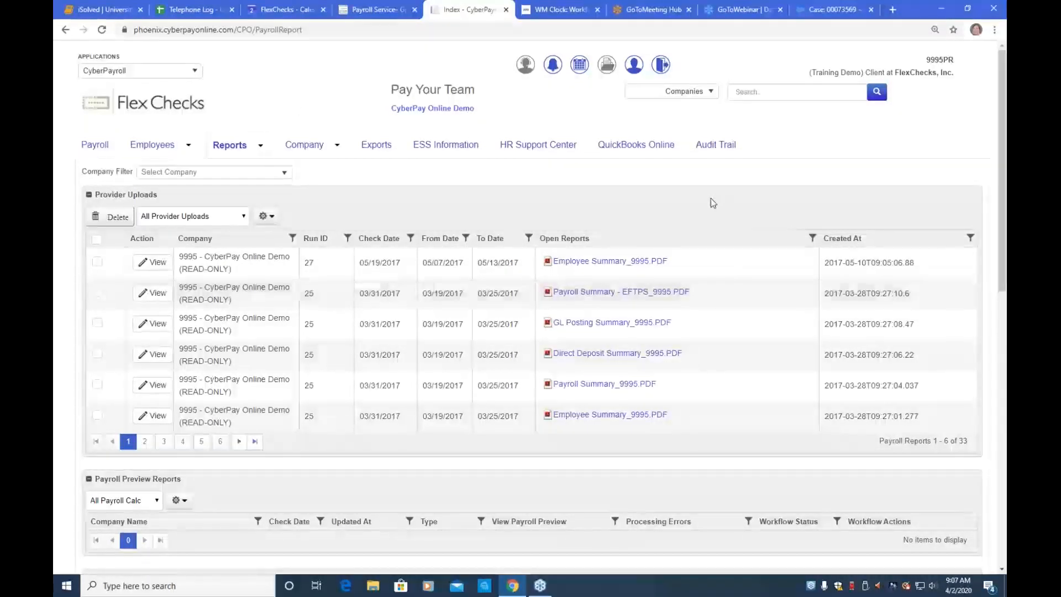
scroll(709, 270, "down", 3)
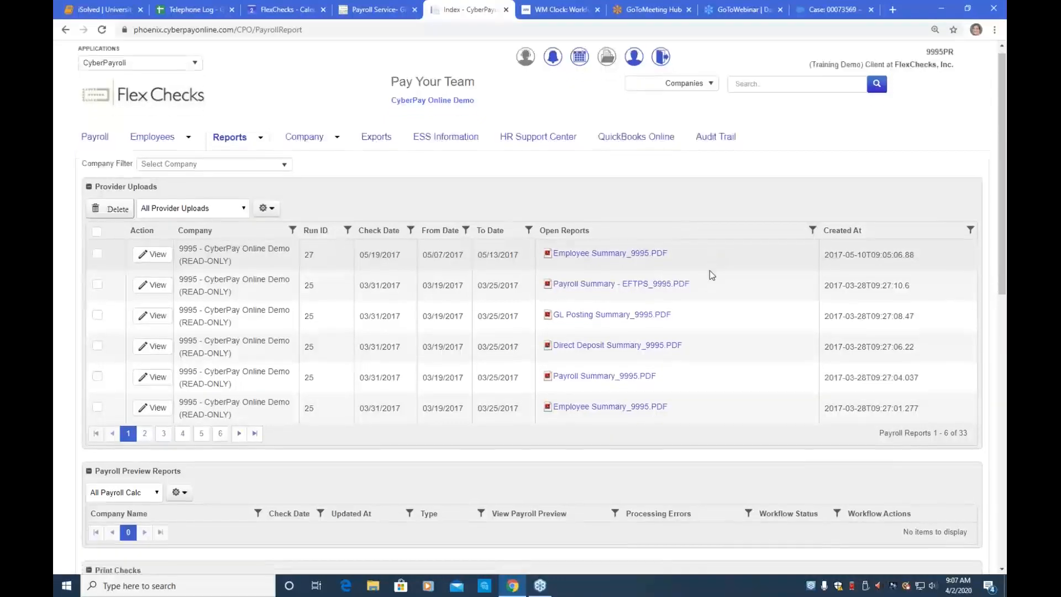
scroll(711, 275, "up", 3)
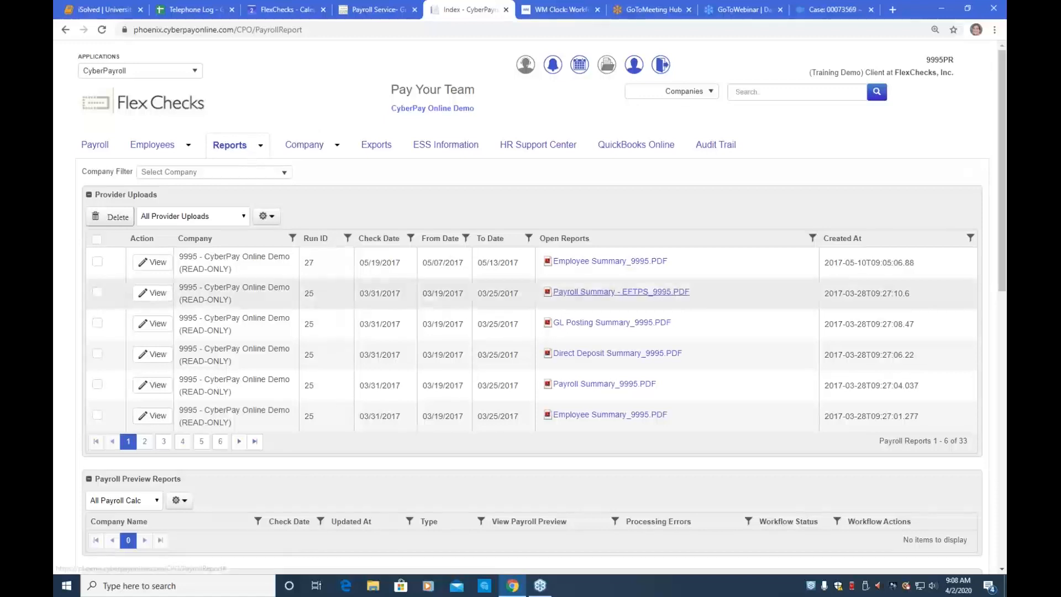
left_click(857, 211)
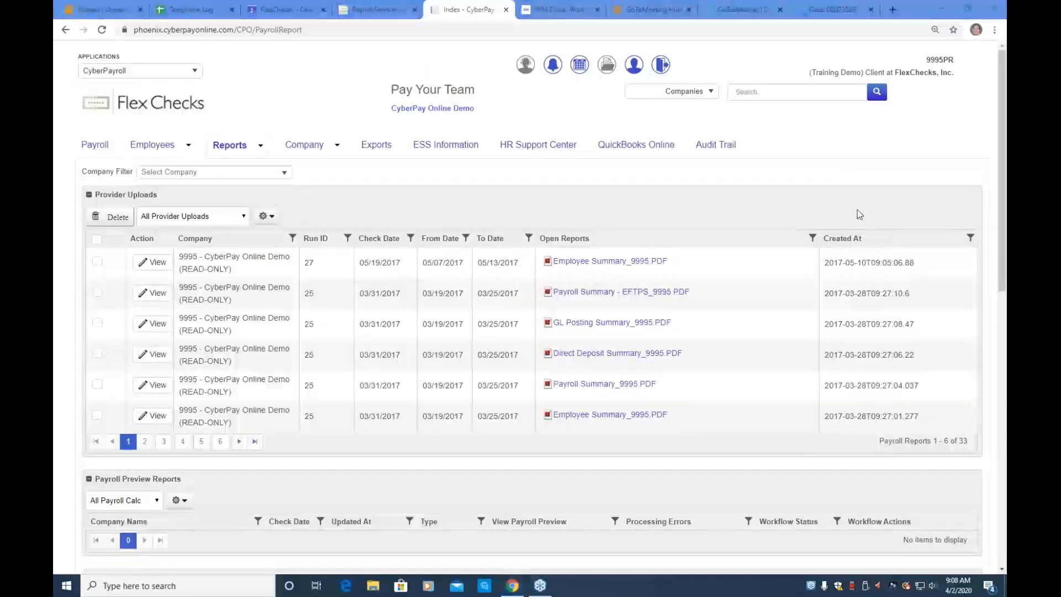
- Open the list of custom reports
mouse_move(260, 139)
left_mouse_down()
mouse_move(229, 127)
mouse_move(249, 157)
mouse_move(252, 126)
left_mouse_up()
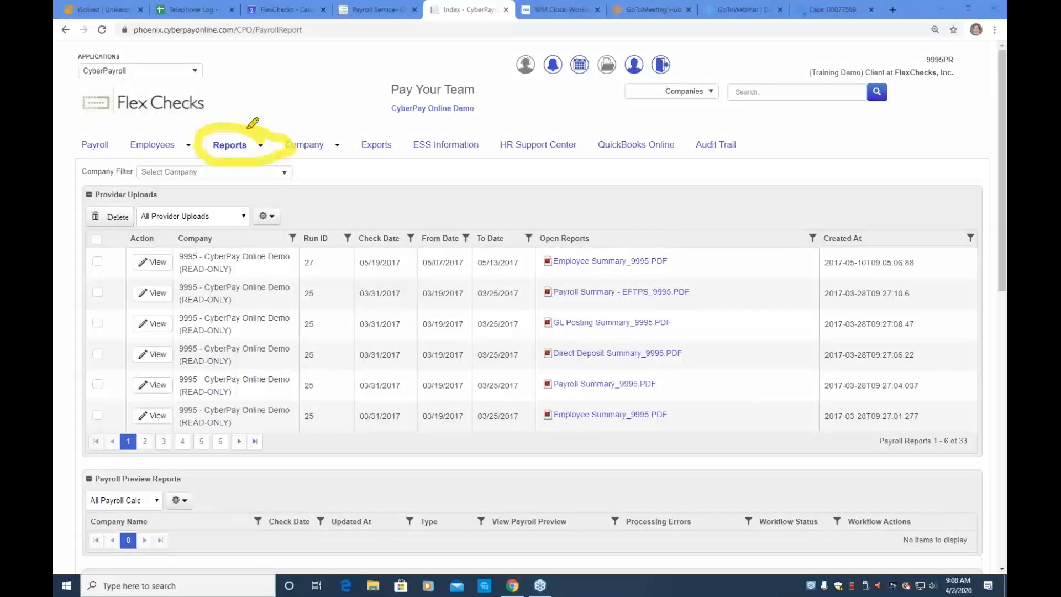
left_click(836, 244)
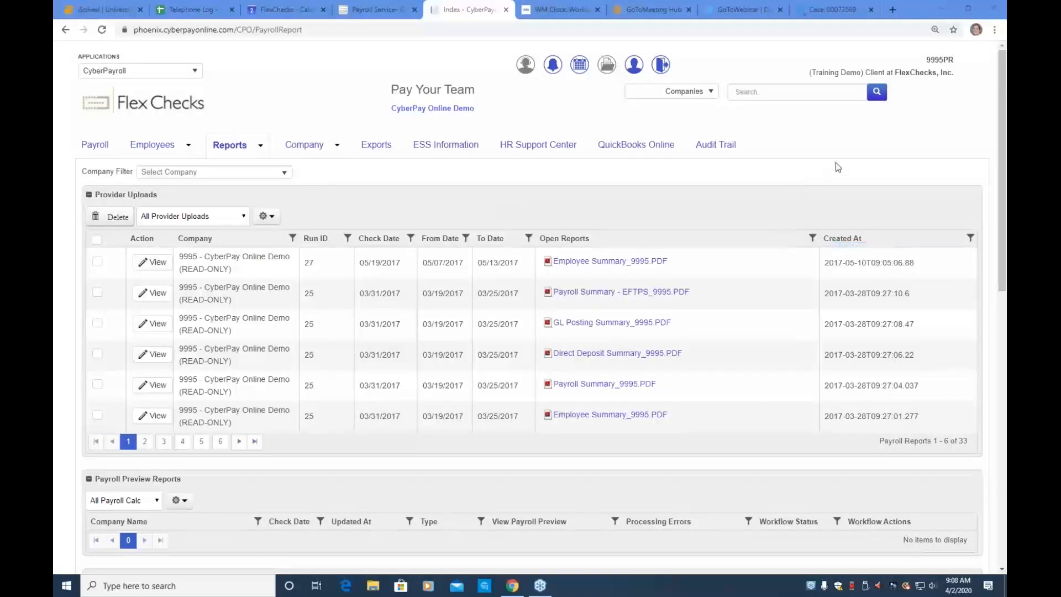
left_click(229, 144)
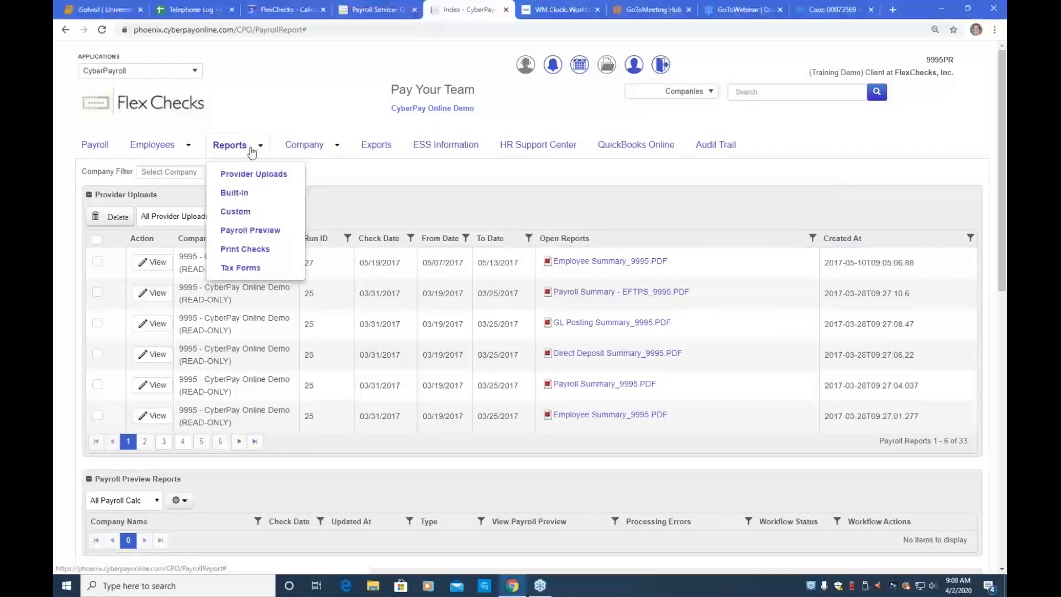
left_click(254, 217)
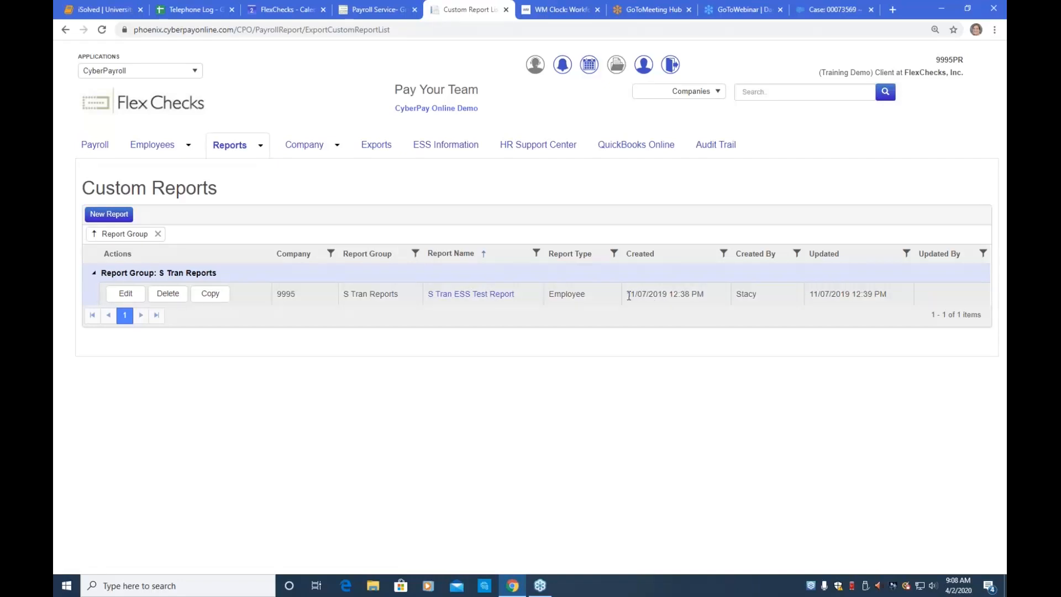
left_click_drag(628, 295, 668, 295)
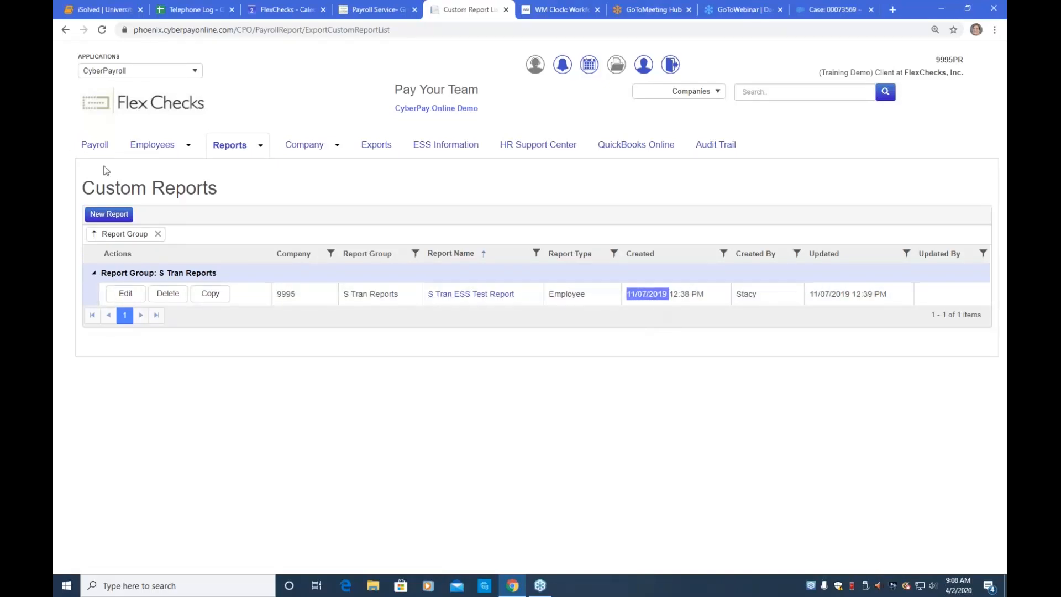
left_click(856, 207)
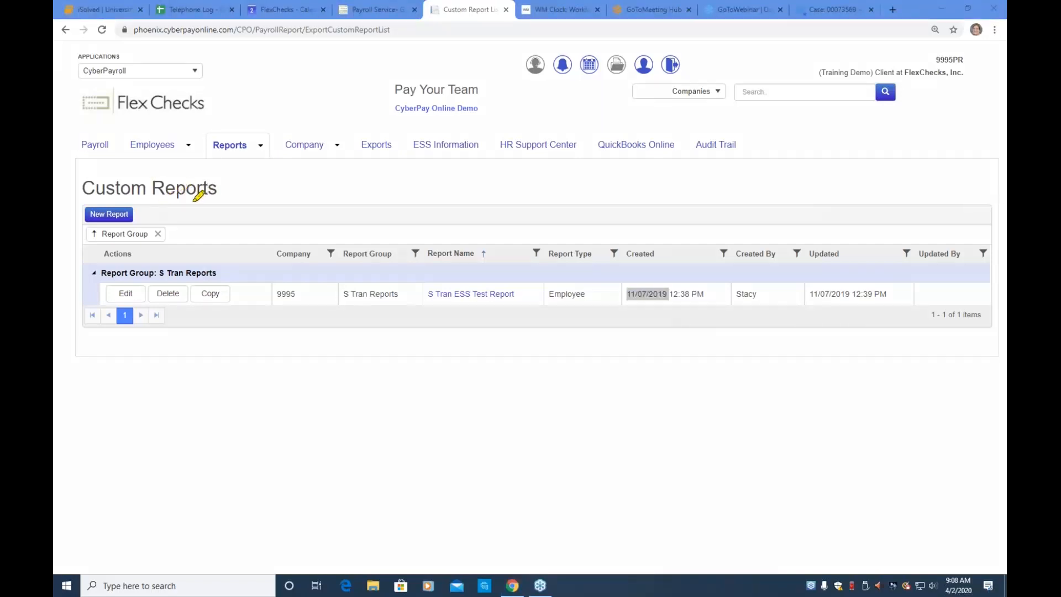
mouse_move(97, 191)
left_mouse_down()
mouse_move(135, 229)
mouse_move(106, 195)
mouse_move(83, 219)
left_mouse_up()
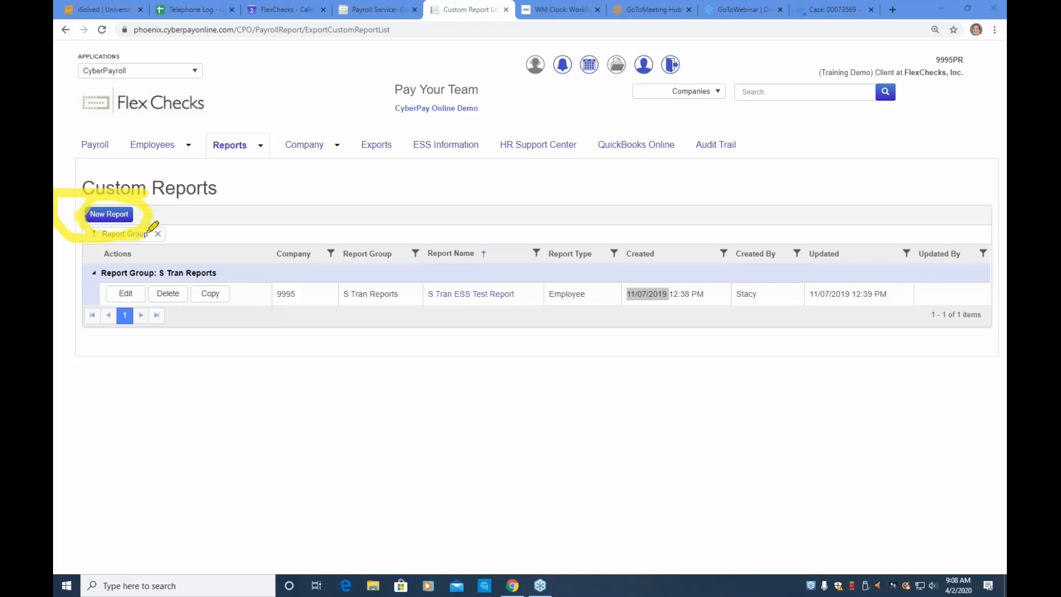
left_click(853, 247)
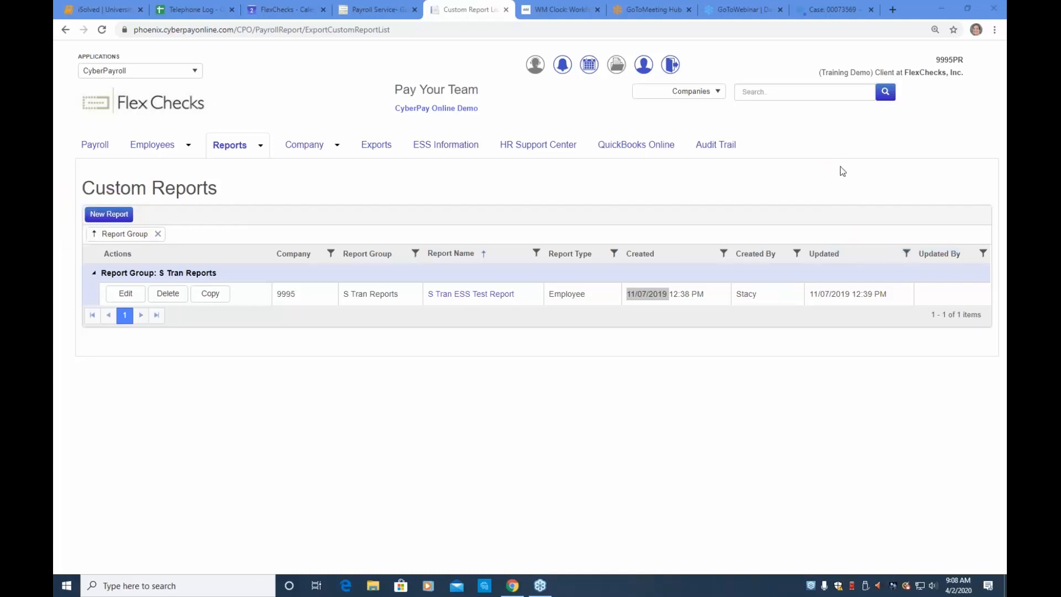
left_click(845, 185)
- Start a new custom report of type Payroll for the CyberPay Online Demo (READ-ONLY) company and continue to the attribute selection
left_click(121, 221)
left_click(121, 221)
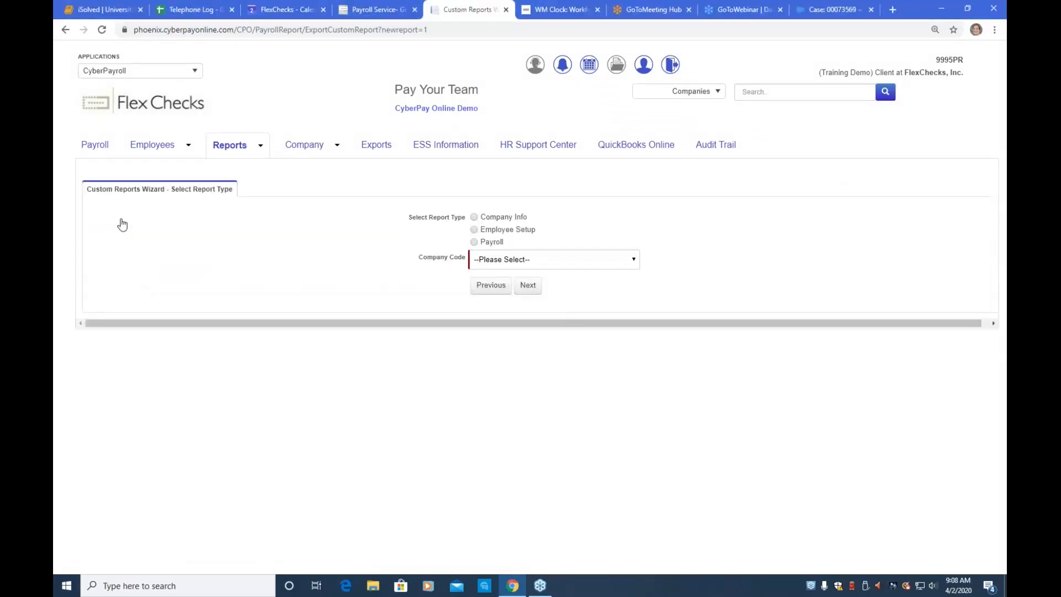
left_click(474, 242)
left_click(494, 260)
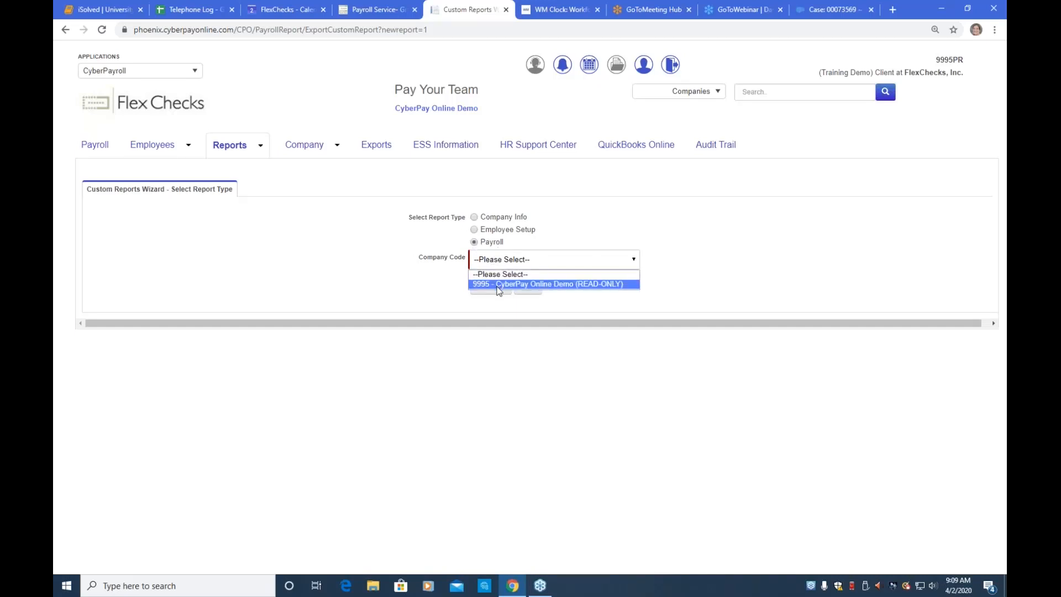
left_click(499, 283)
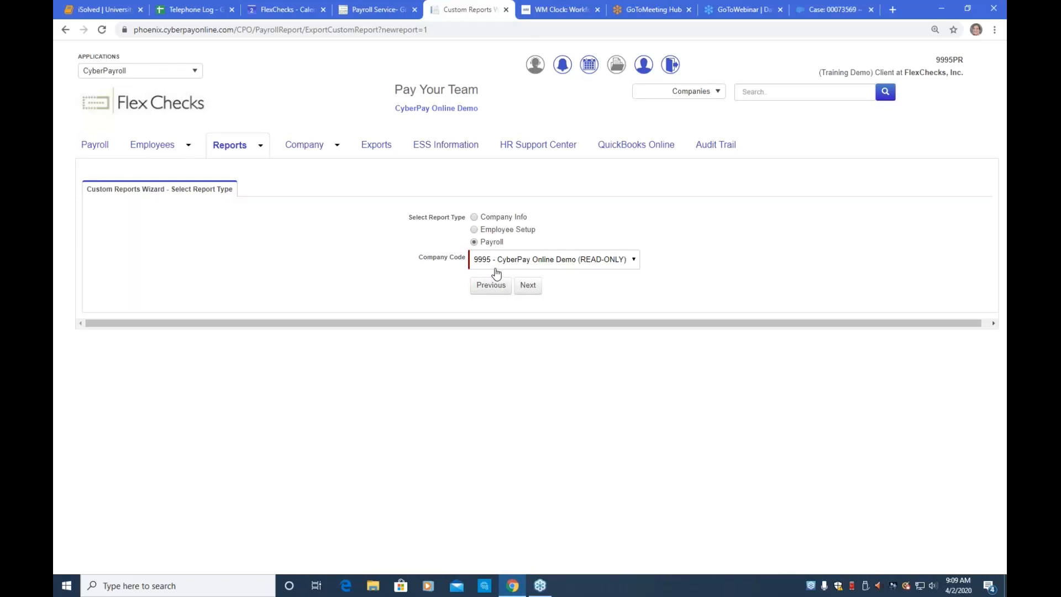
left_click(528, 285)
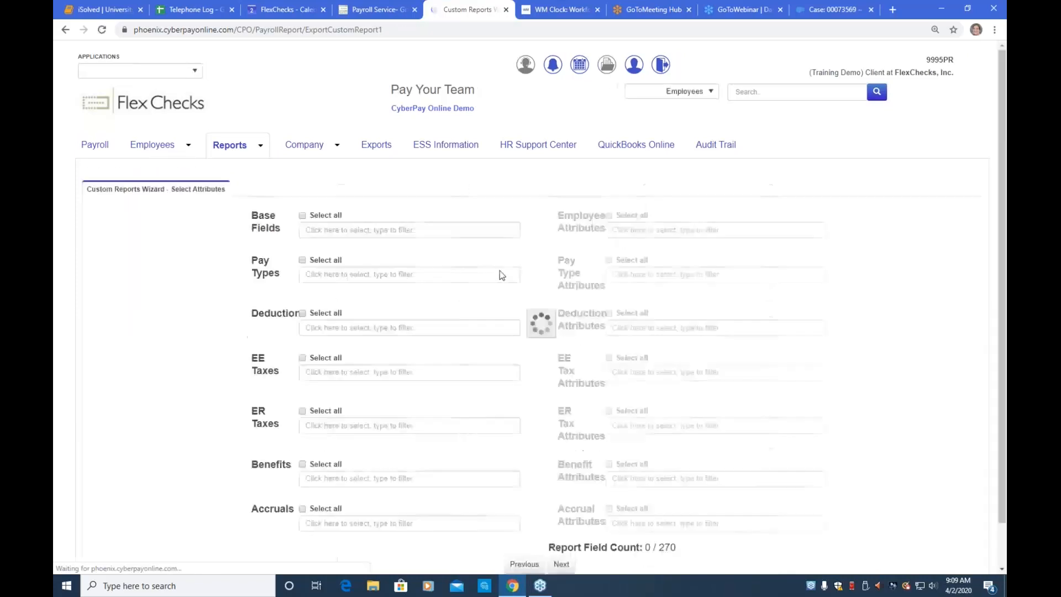
- Look over the wizard's attribute categories and the full list of available base fields
scroll(480, 291, "down", 1)
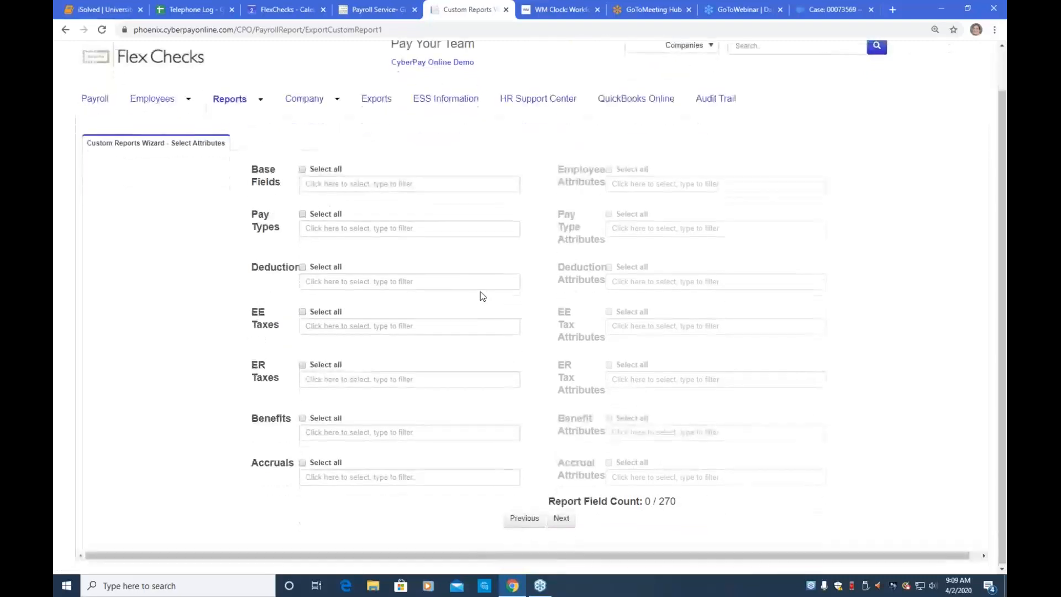
scroll(480, 291, "up", 1)
scroll(480, 290, "down", 1)
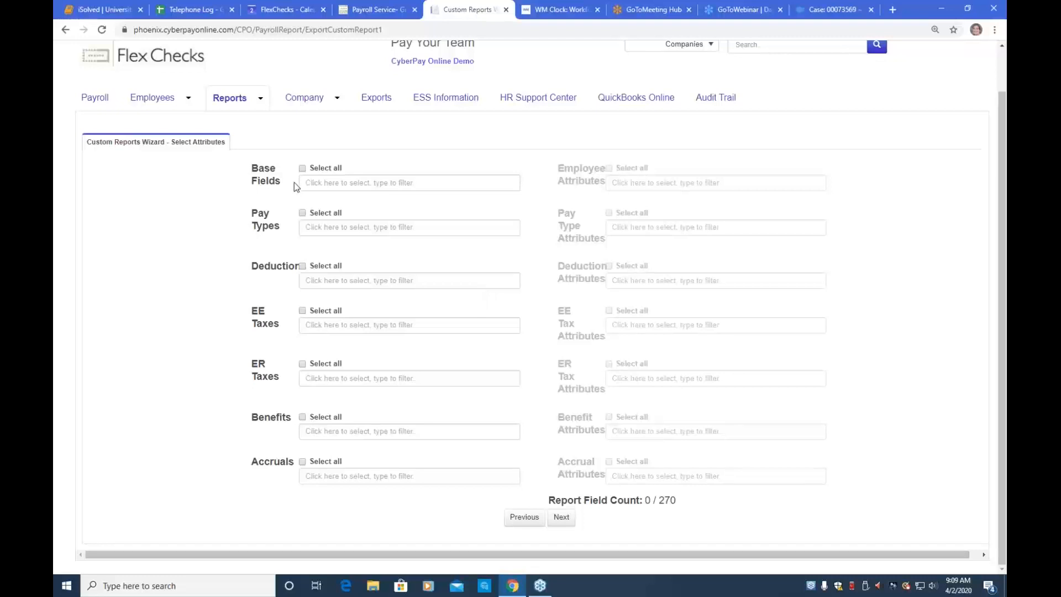
left_click(308, 181)
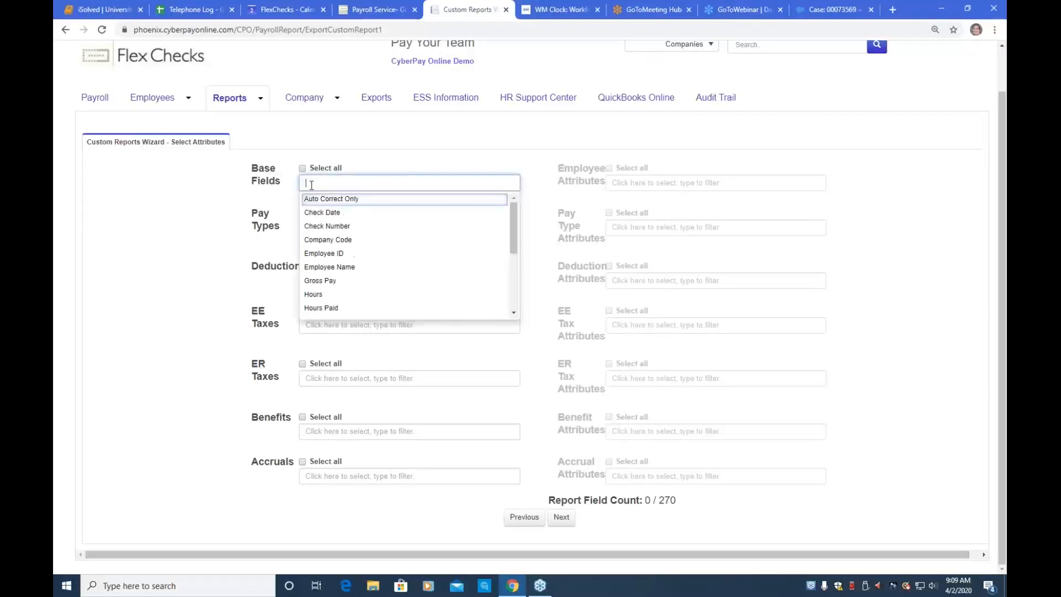
scroll(320, 226, "down", 1)
scroll(319, 223, "down", 2)
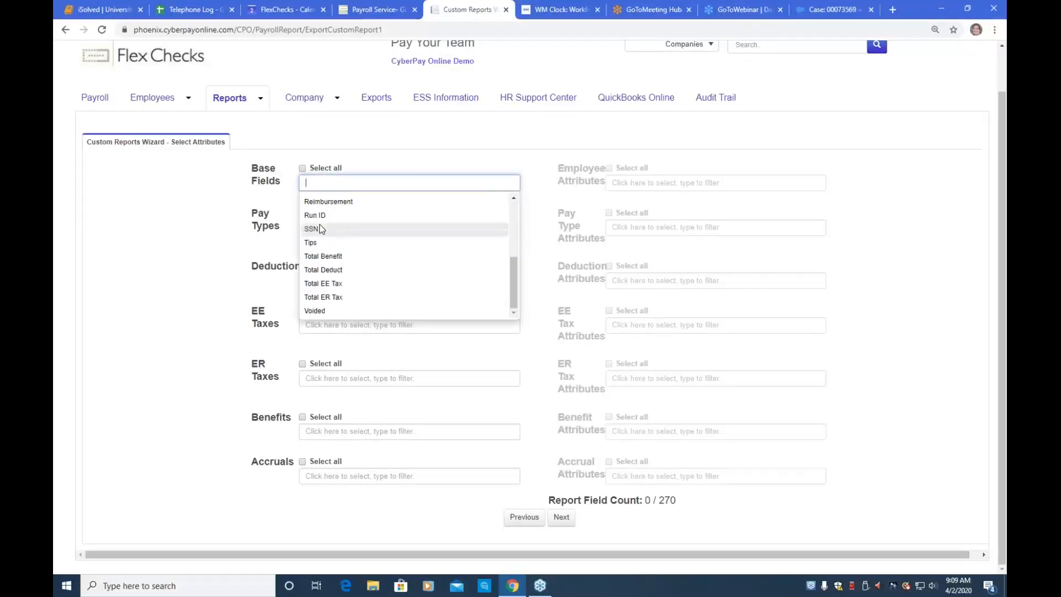
scroll(318, 237, "up", 2)
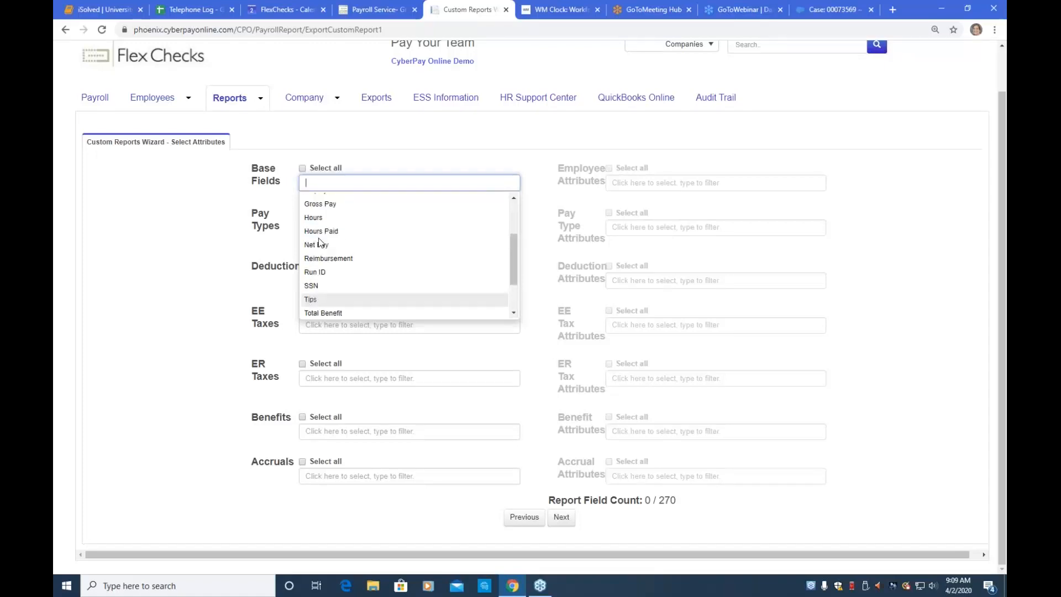
scroll(319, 240, "up", 2)
scroll(318, 241, "up", 1)
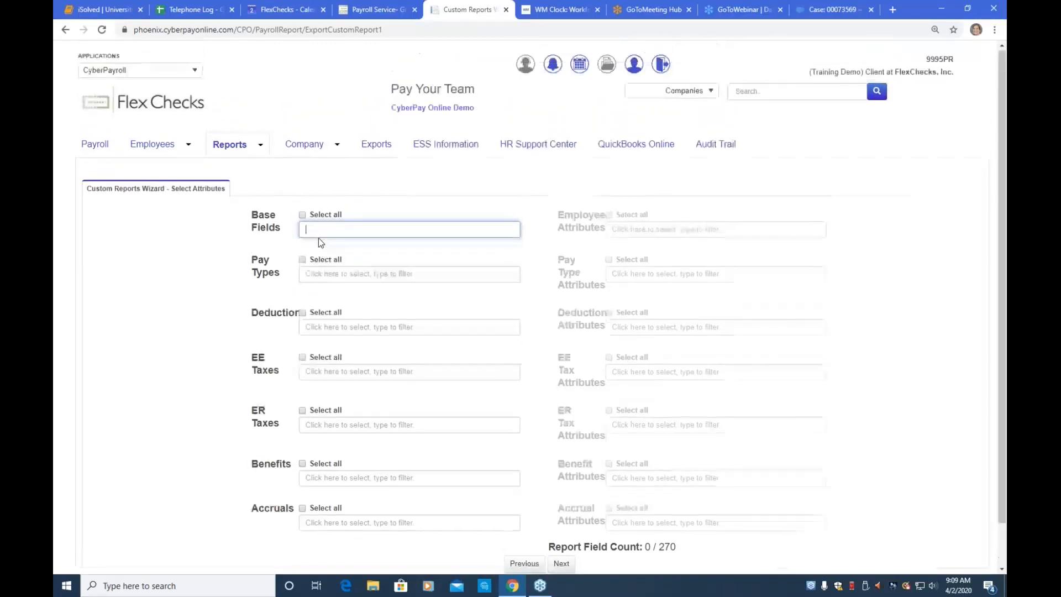
- Add Employee Name, SSN, Gross Pay and Check Date to the report's base fields
left_click(318, 237)
left_click(329, 313)
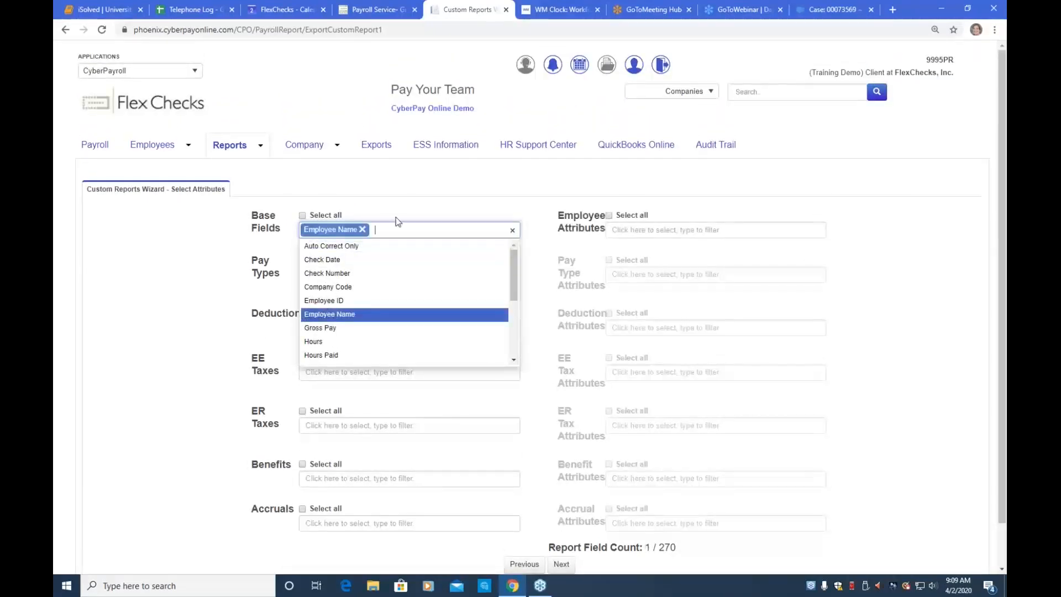
scroll(367, 286, "down", 2)
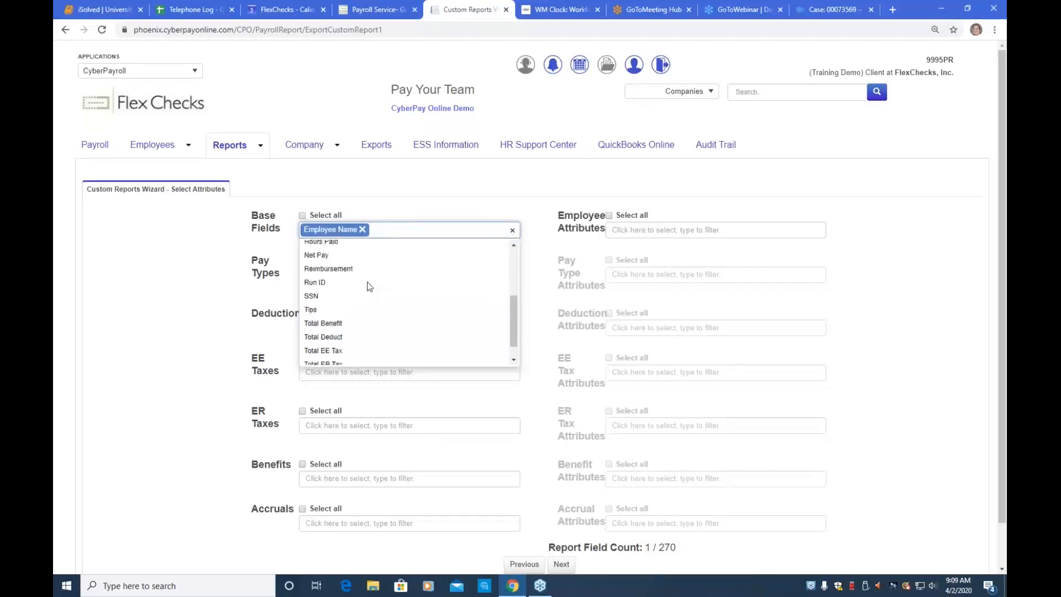
left_click(335, 296)
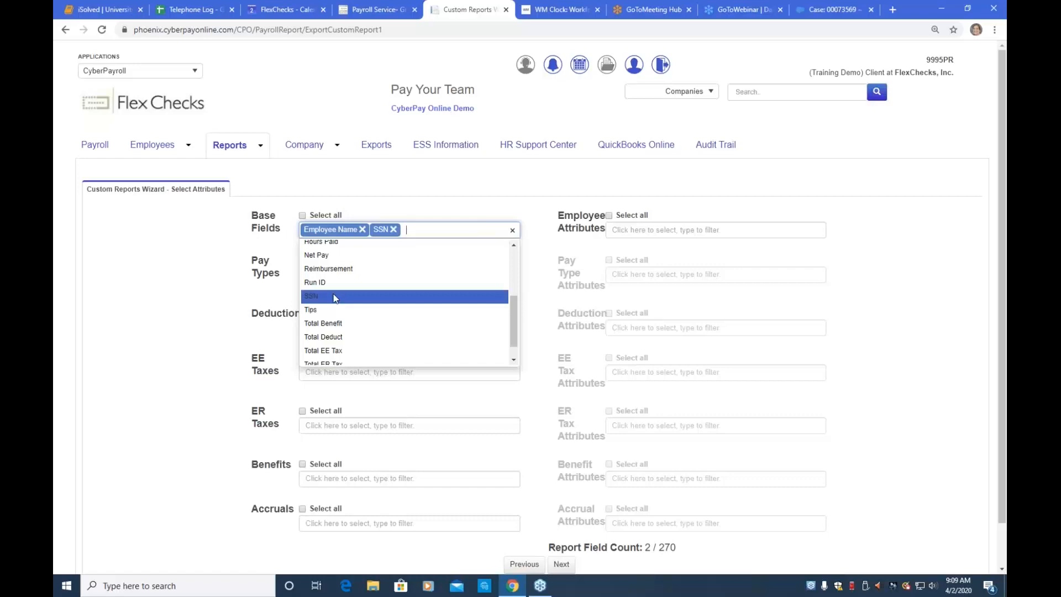
scroll(334, 299, "down", 1)
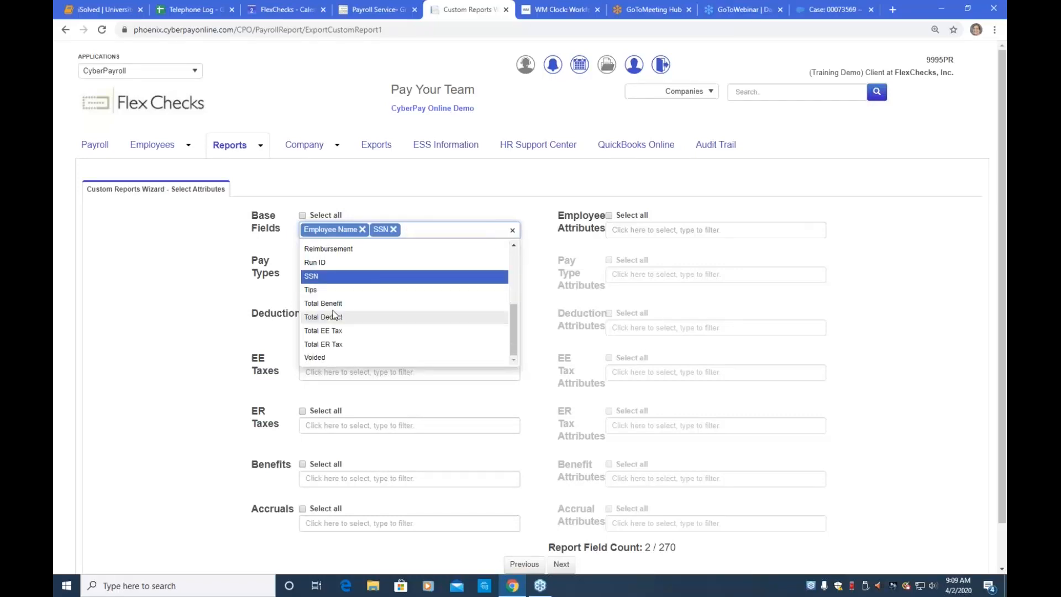
scroll(332, 309, "up", 2)
left_click(319, 253)
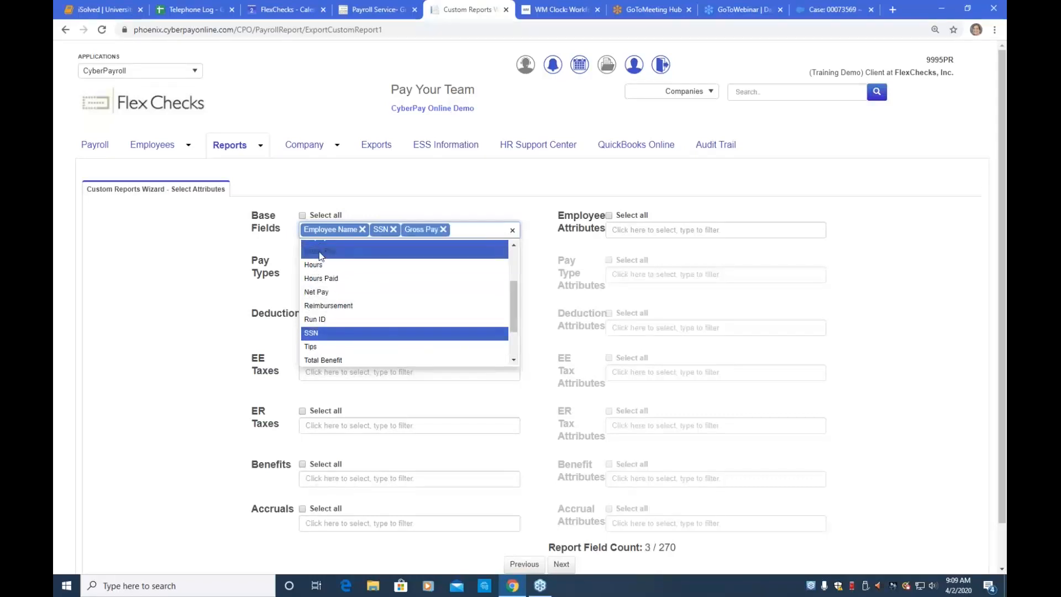
scroll(426, 277, "up", 2)
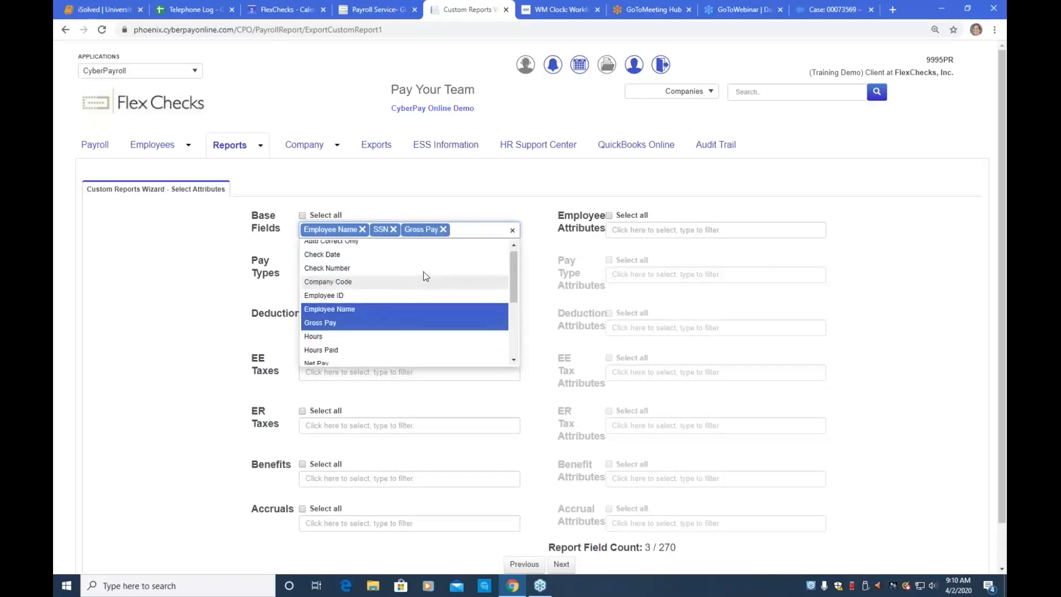
left_click(375, 257)
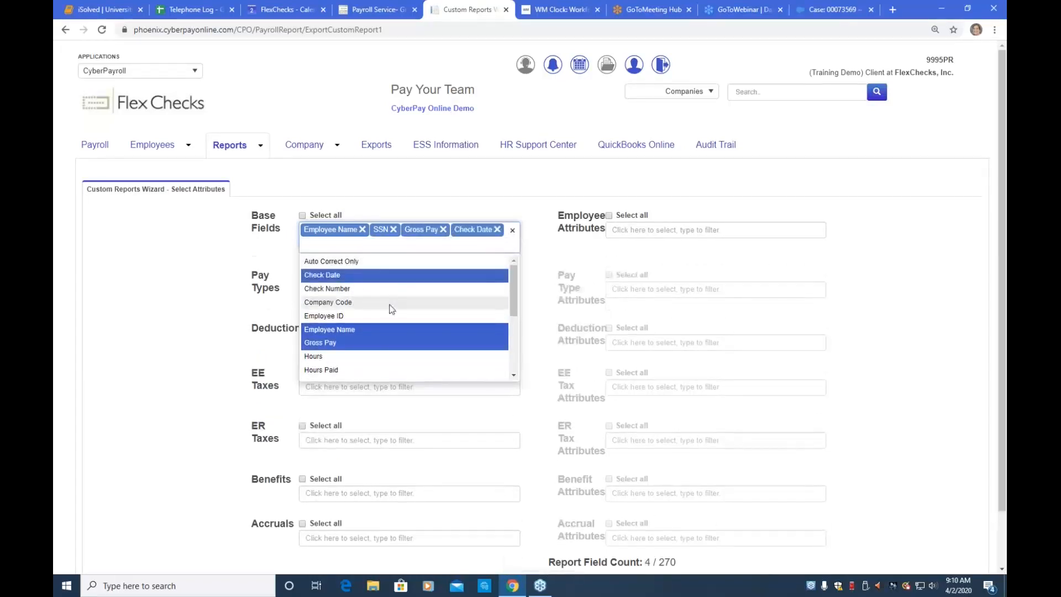
- Add Total Benefit, Total Deduct, Total EE Tax and Total ER Tax to the report's base fields
scroll(390, 308, "down", 5)
scroll(390, 307, "down", 2)
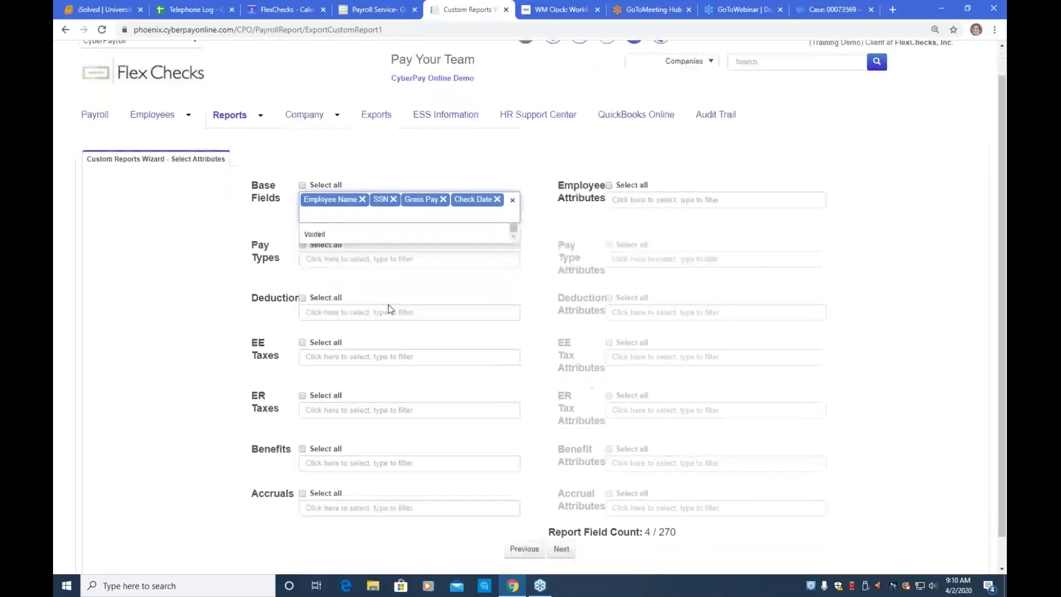
scroll(364, 287, "down", 4)
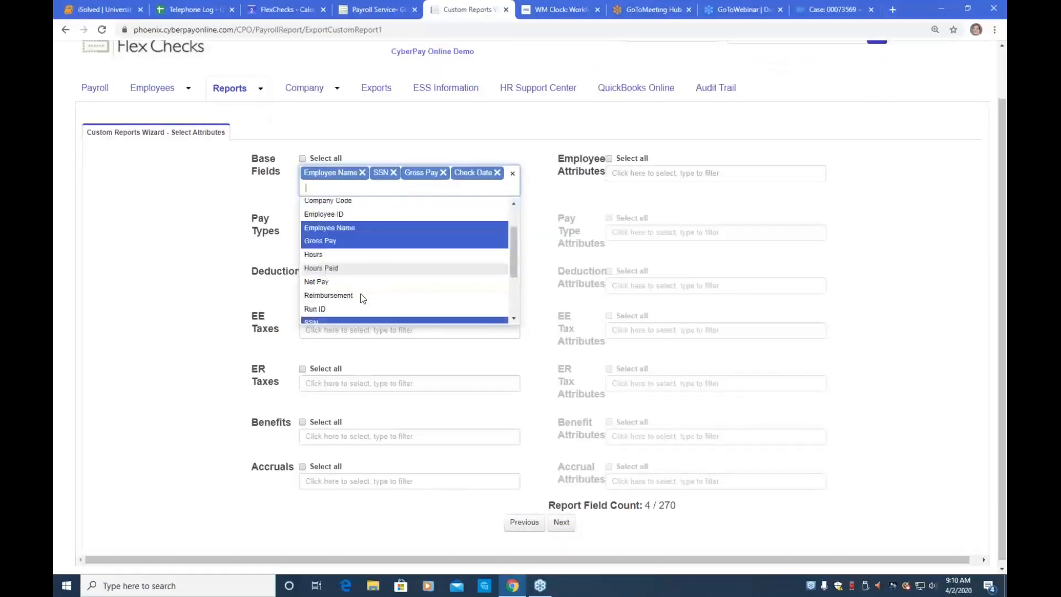
left_click(355, 268)
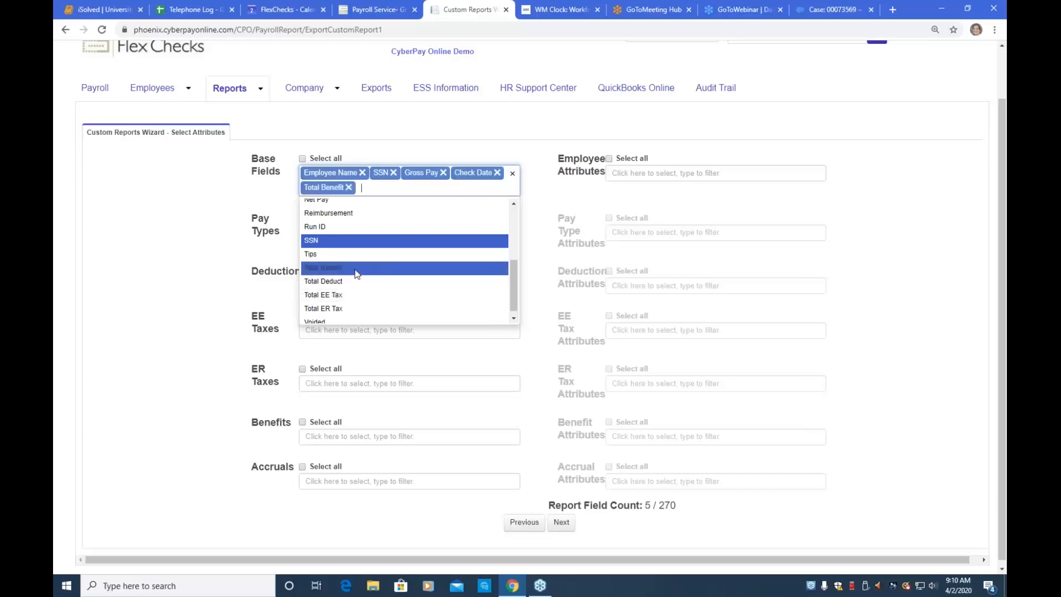
left_click(333, 281)
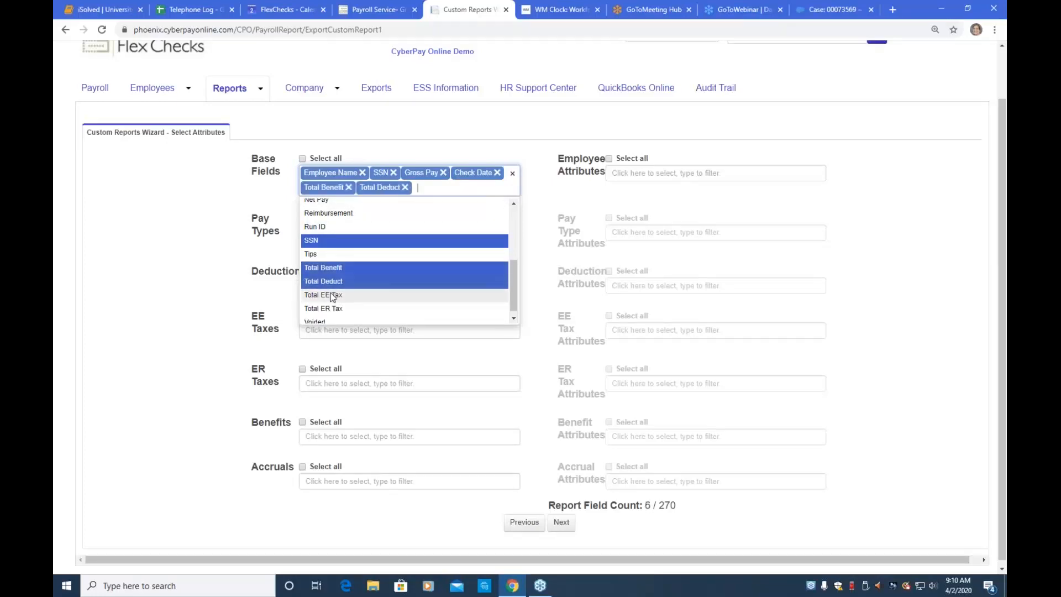
left_click(332, 295)
left_click(332, 308)
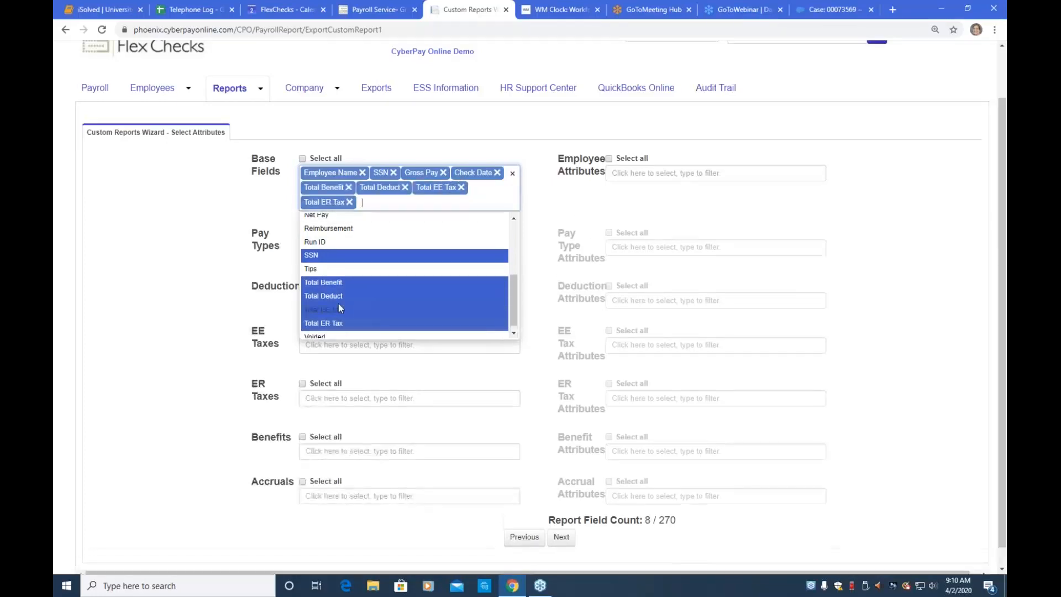
scroll(338, 303, "down", 1)
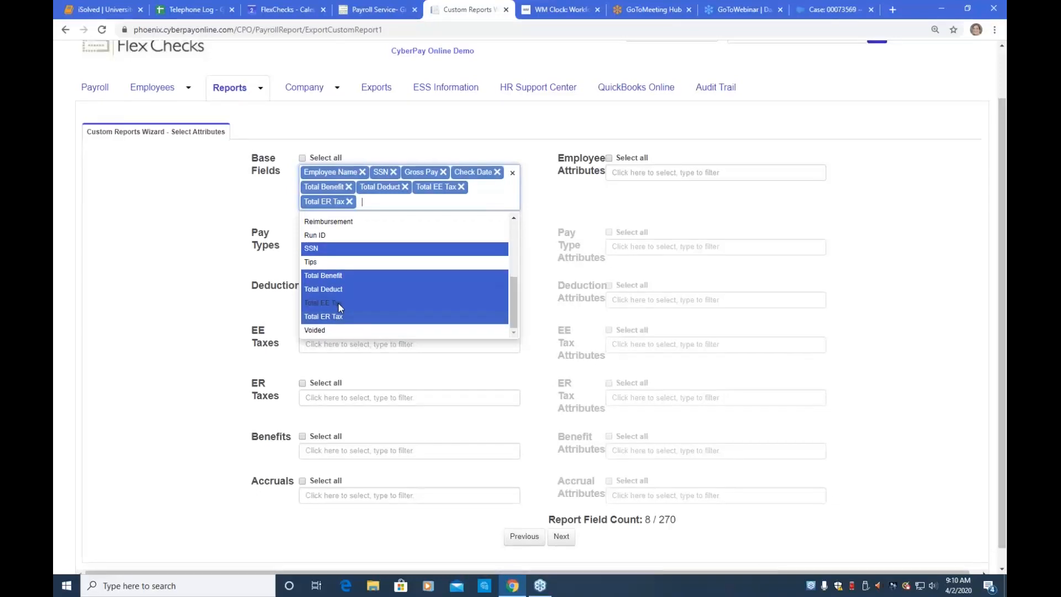
- Include all pay types in the report except Unnamed 1, Unnamed 2 and Unnamed 3
scroll(338, 303, "down", 1)
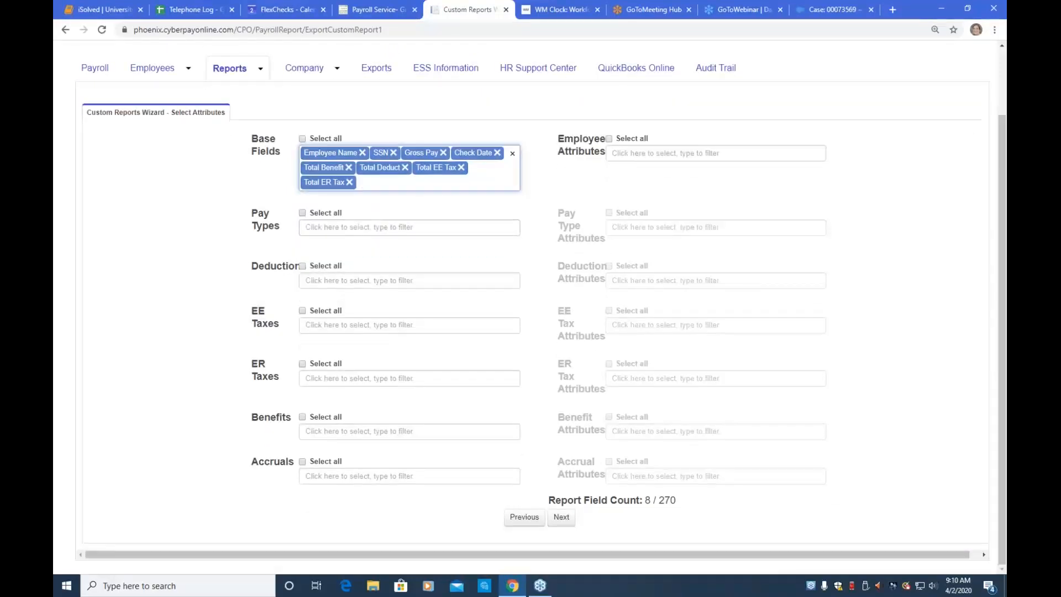
left_click(302, 212)
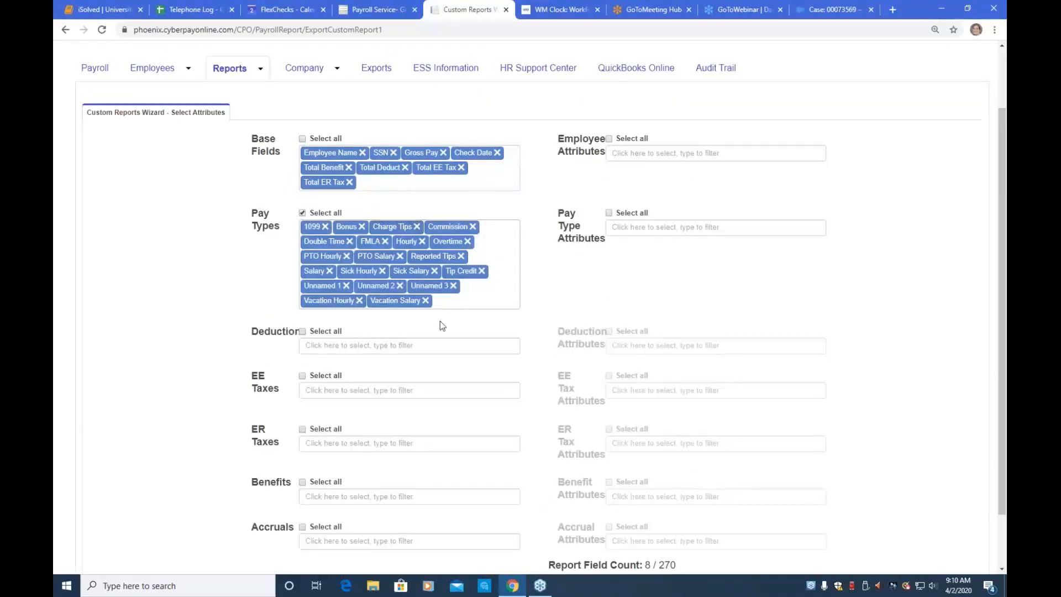
left_click(345, 287)
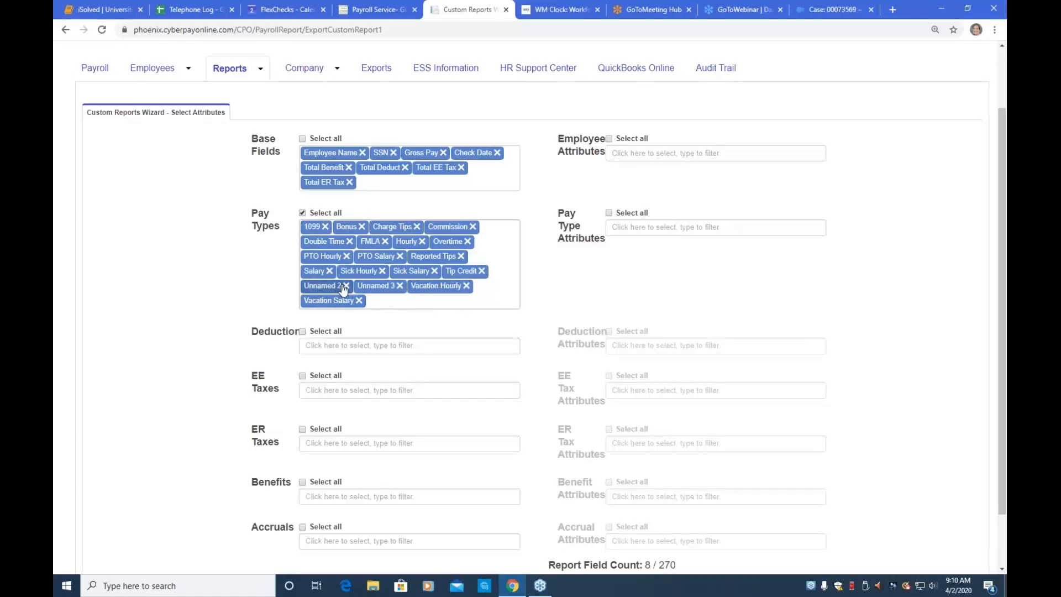
left_click(343, 286)
left_click(344, 286)
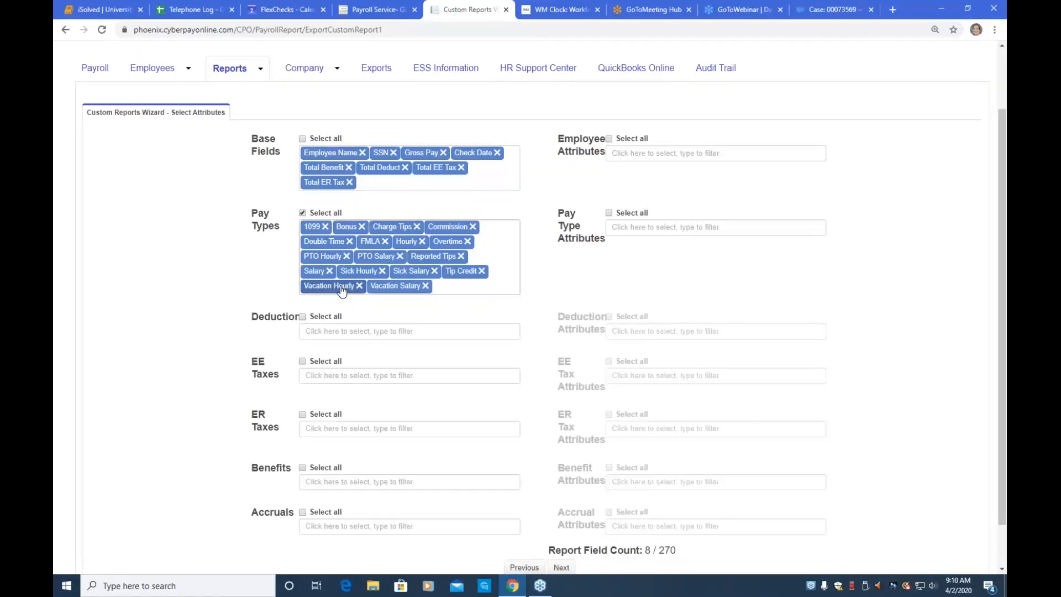
- Include all deductions in the report except Unnamed 1, Unnamed 2 and Unnamed 3
left_click(302, 317)
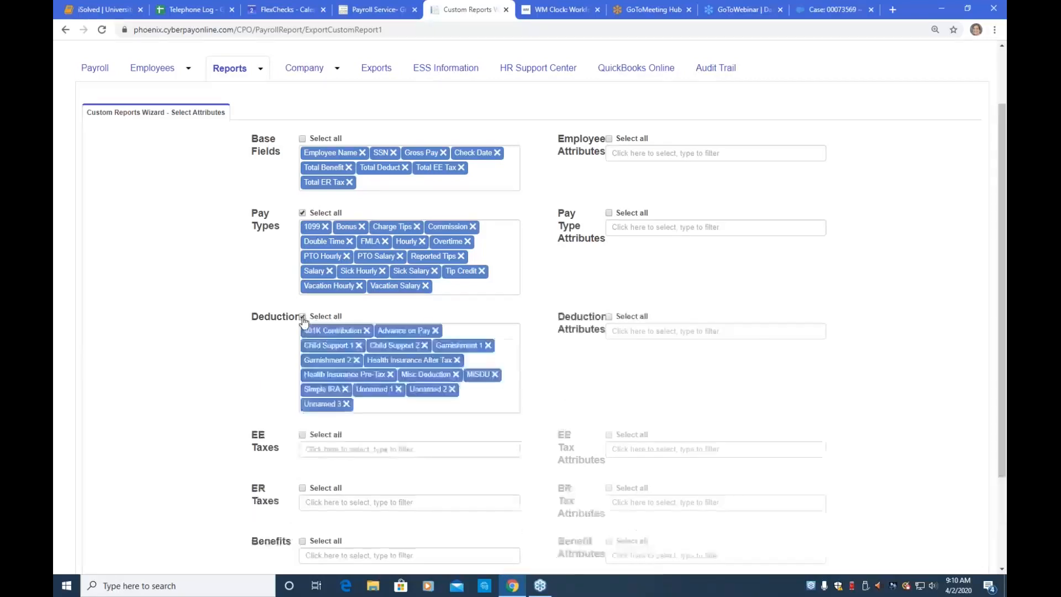
left_click(395, 391)
left_click(394, 391)
left_click(394, 390)
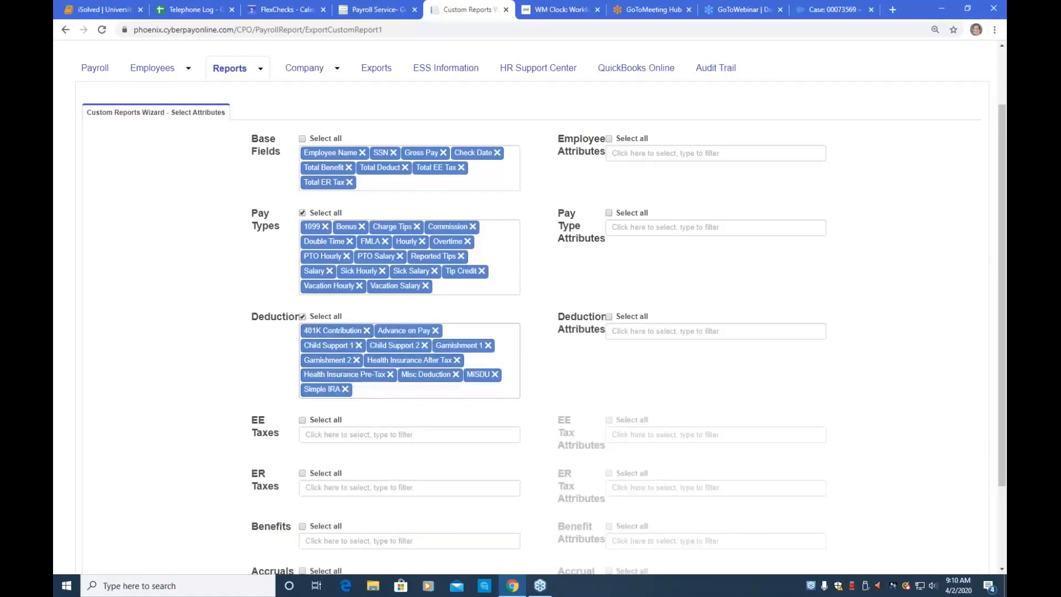
- Include all employee (EE) taxes and all employer (ER) taxes in the report
scroll(303, 312, "down", 2)
left_click(302, 309)
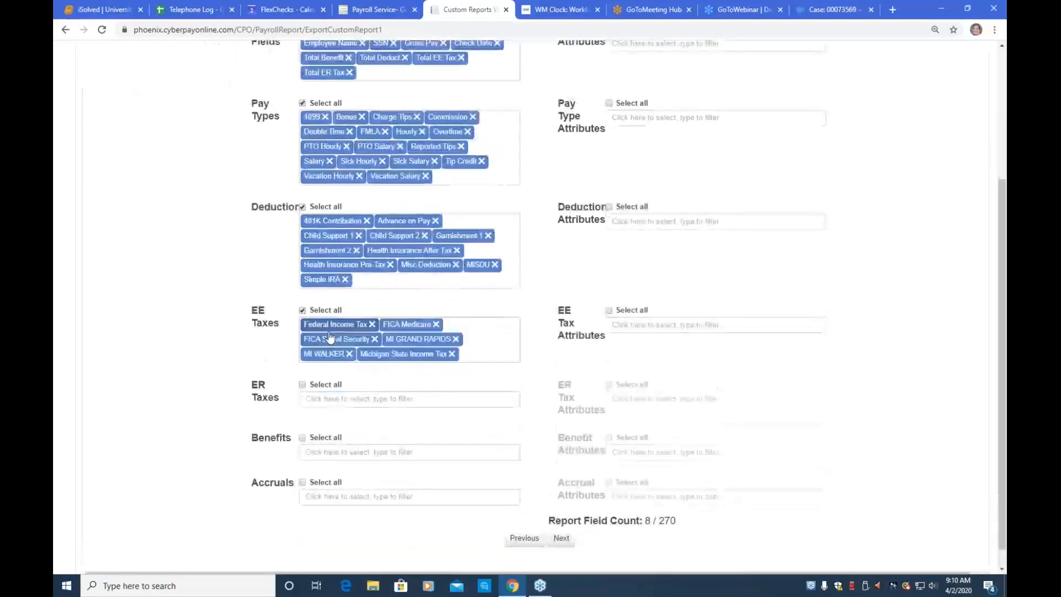
left_click(302, 385)
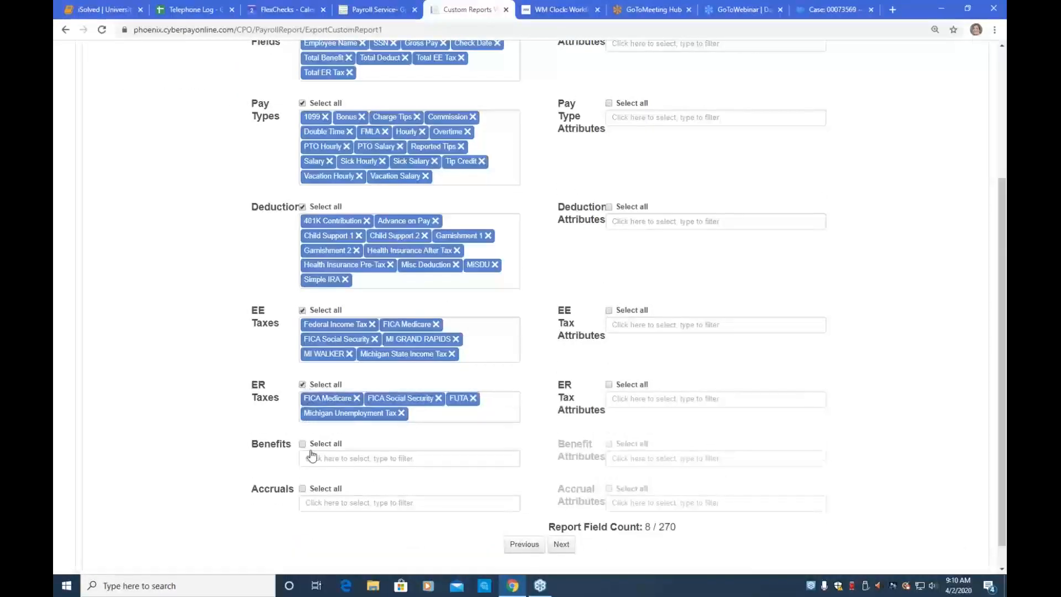
- Include all benefits in the report except Unnamed 1 and Unnamed 2
left_click(302, 444)
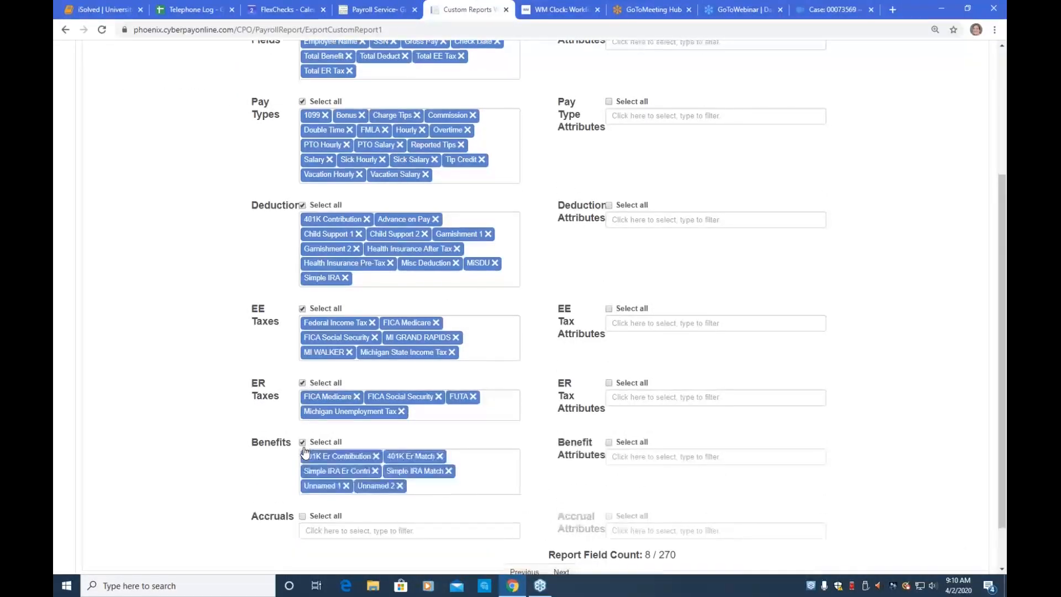
scroll(332, 442, "down", 1)
left_click(346, 431)
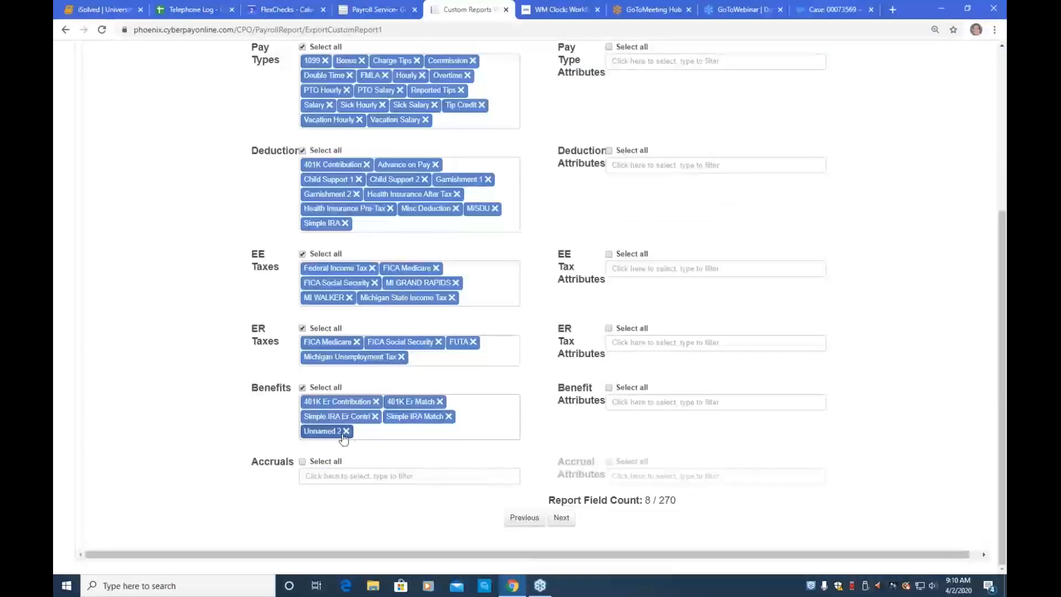
left_click(344, 432)
- Add Active to the report's employee attributes and look through the rest of the available attributes
scroll(343, 436, "up", 3)
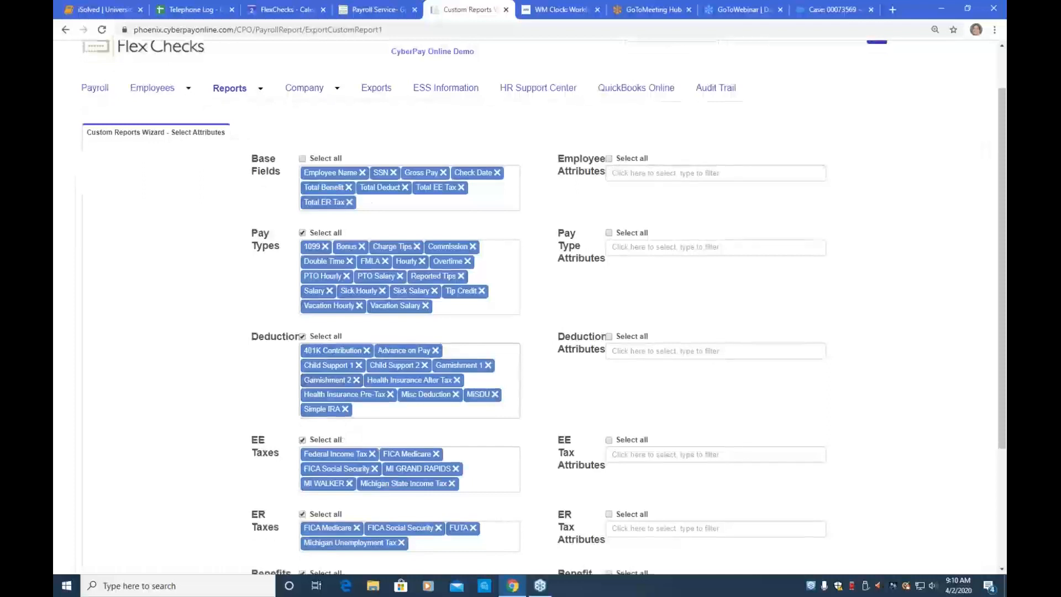
left_click(630, 174)
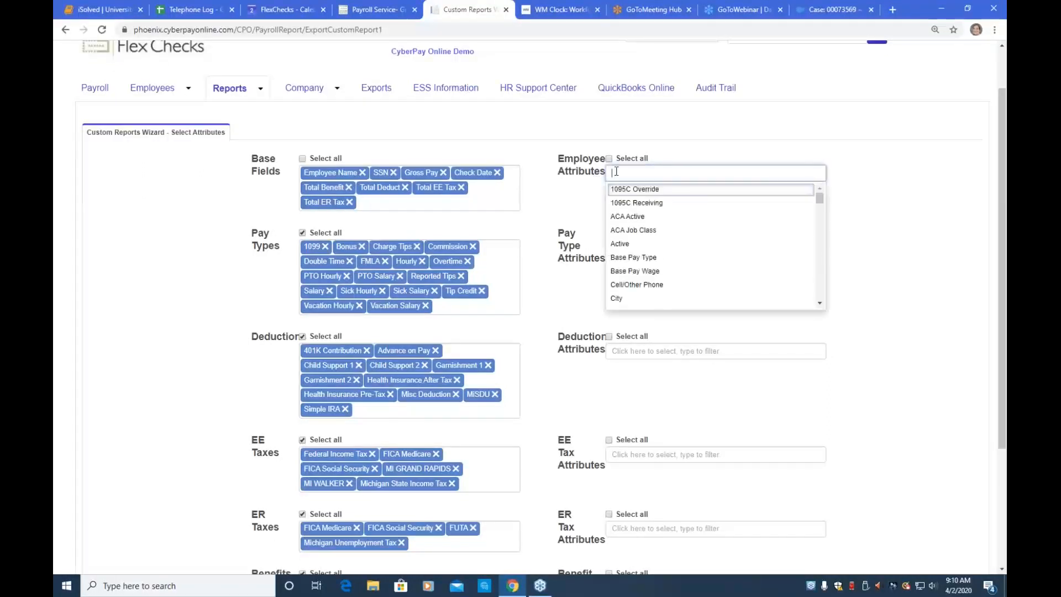
scroll(650, 249, "down", 2)
scroll(651, 245, "down", 10)
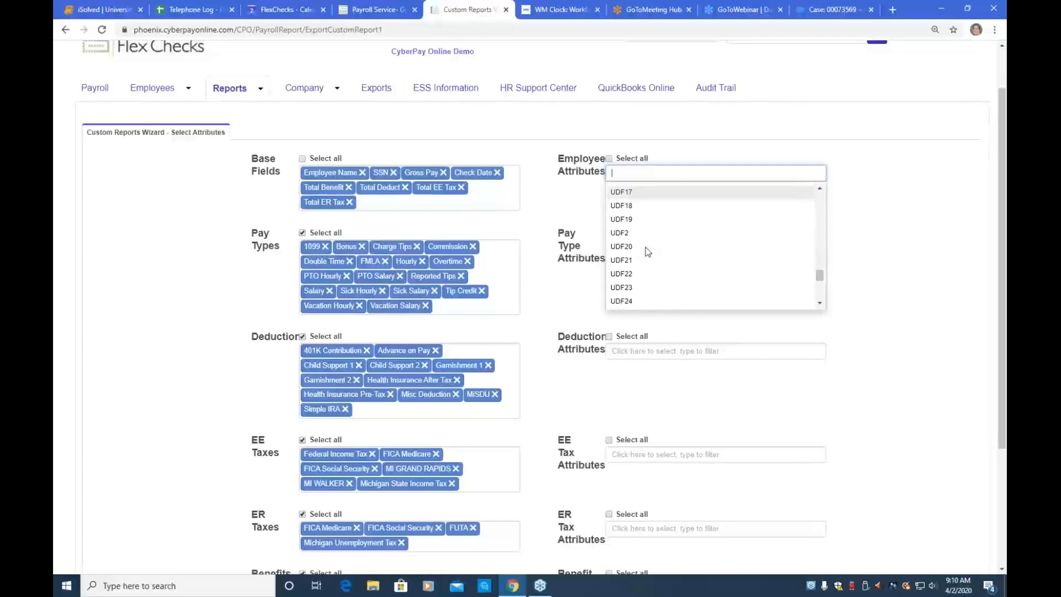
scroll(650, 252, "up", 7)
scroll(646, 251, "up", 5)
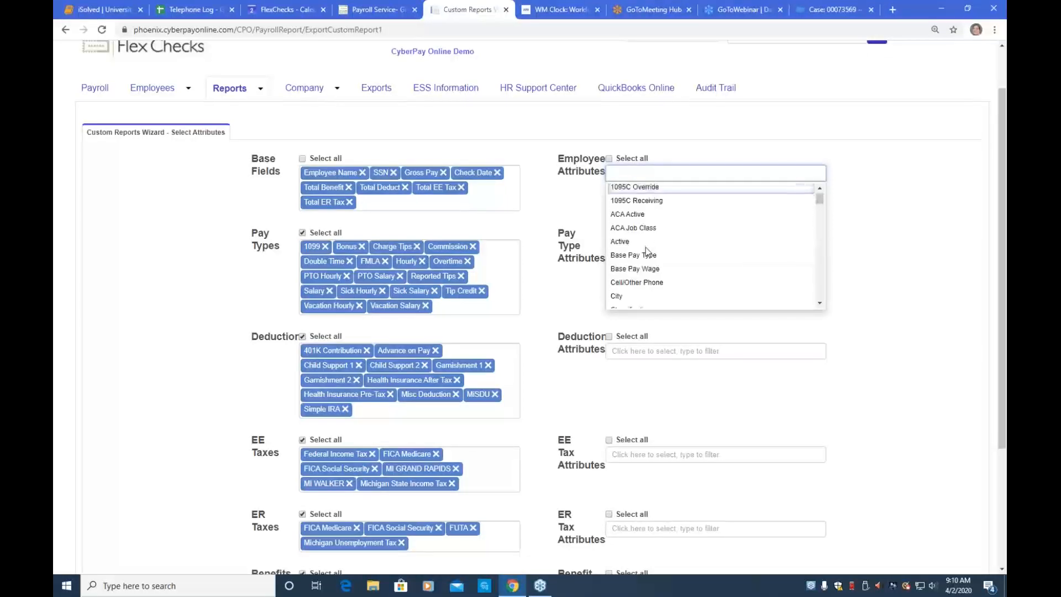
scroll(645, 247, "up", 1)
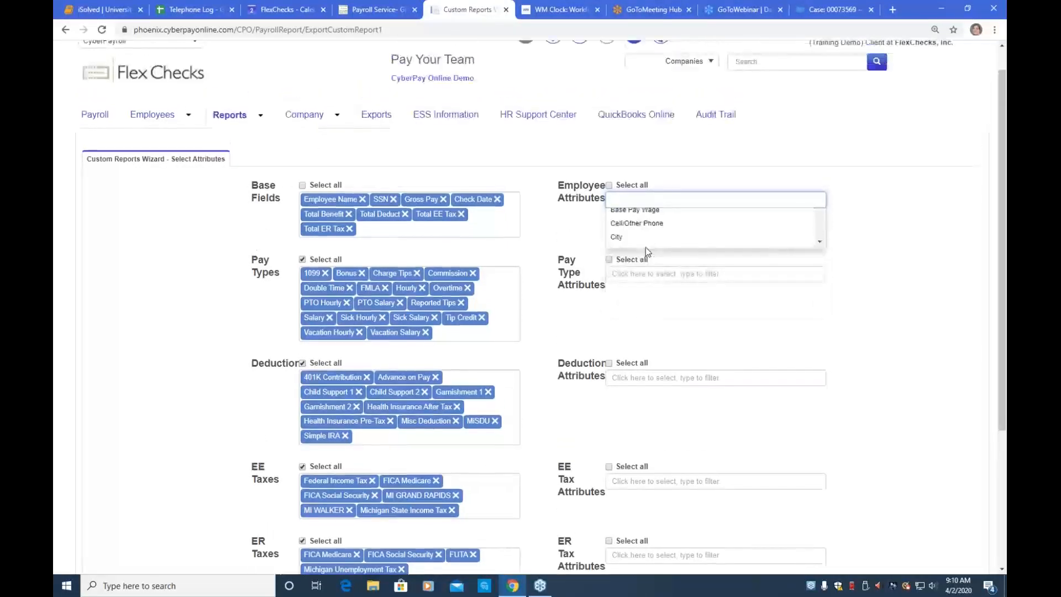
left_click(630, 301)
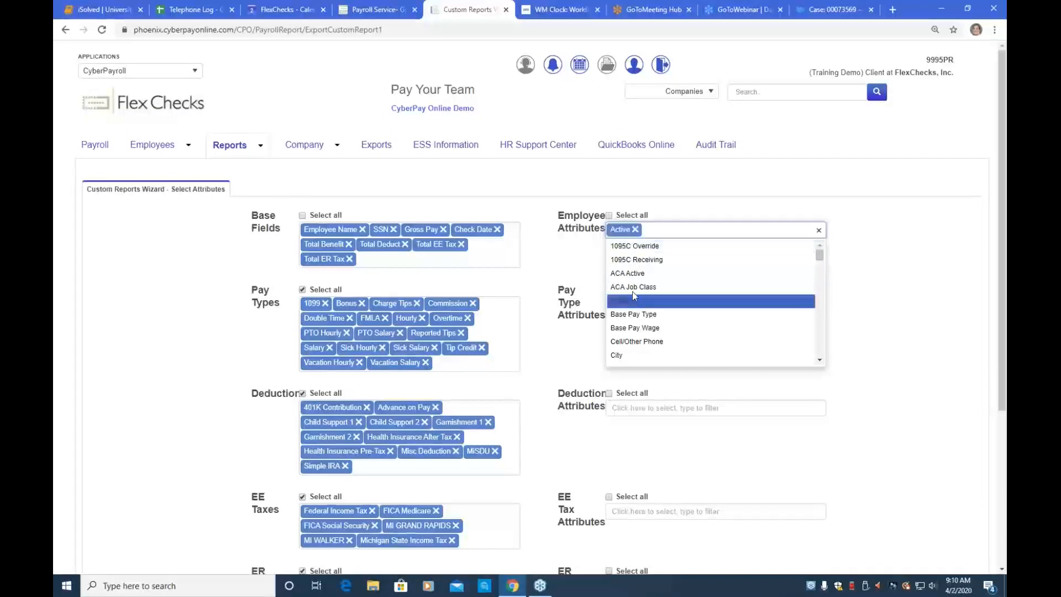
scroll(638, 292, "down", 15)
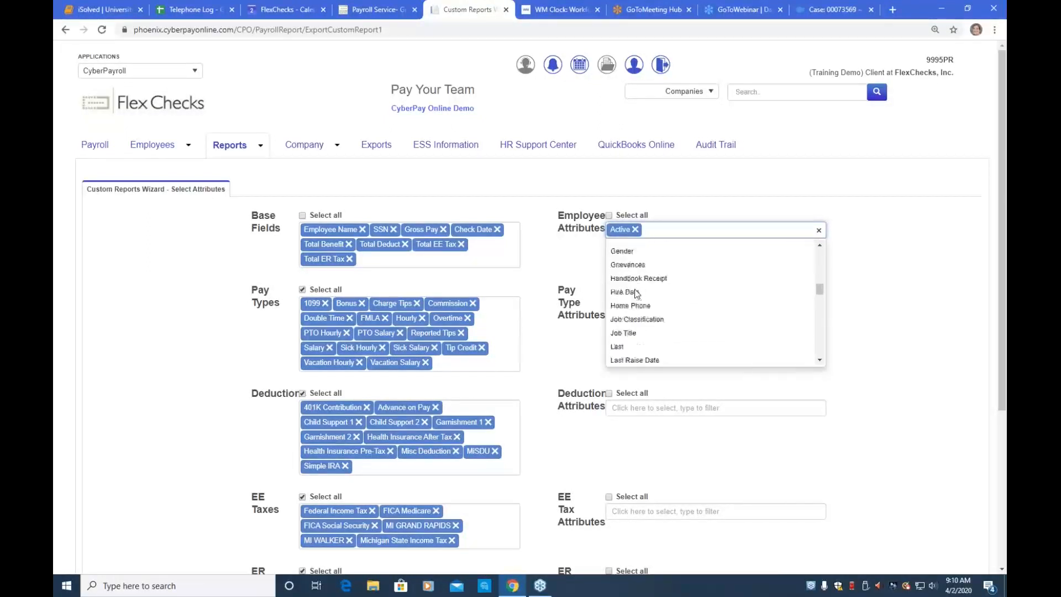
scroll(637, 293, "down", 5)
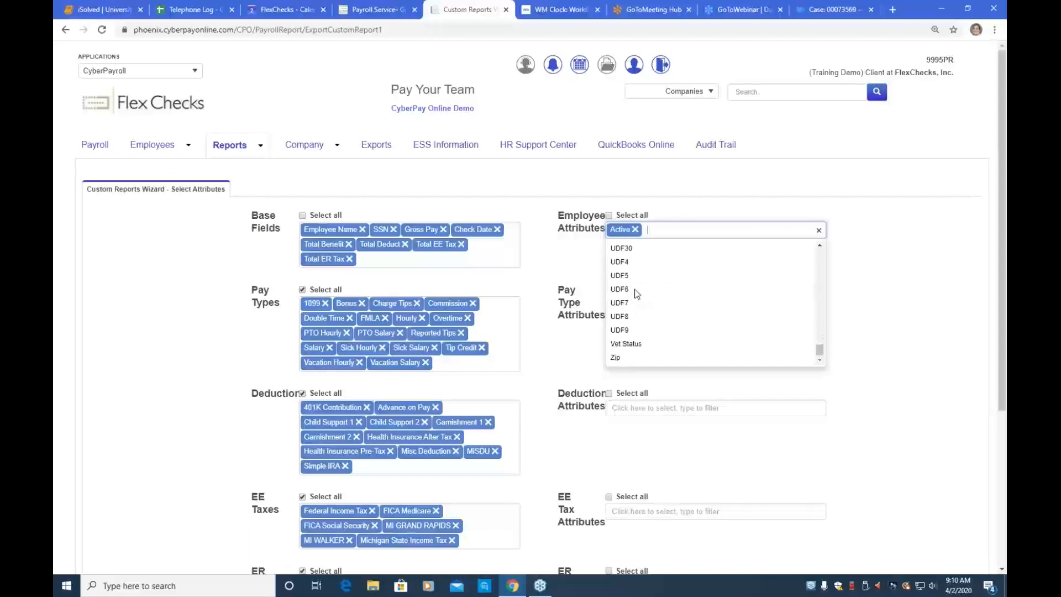
- Add Pay to the report's pay type attributes and proceed to the wizard's save stage
scroll(635, 293, "down", 3)
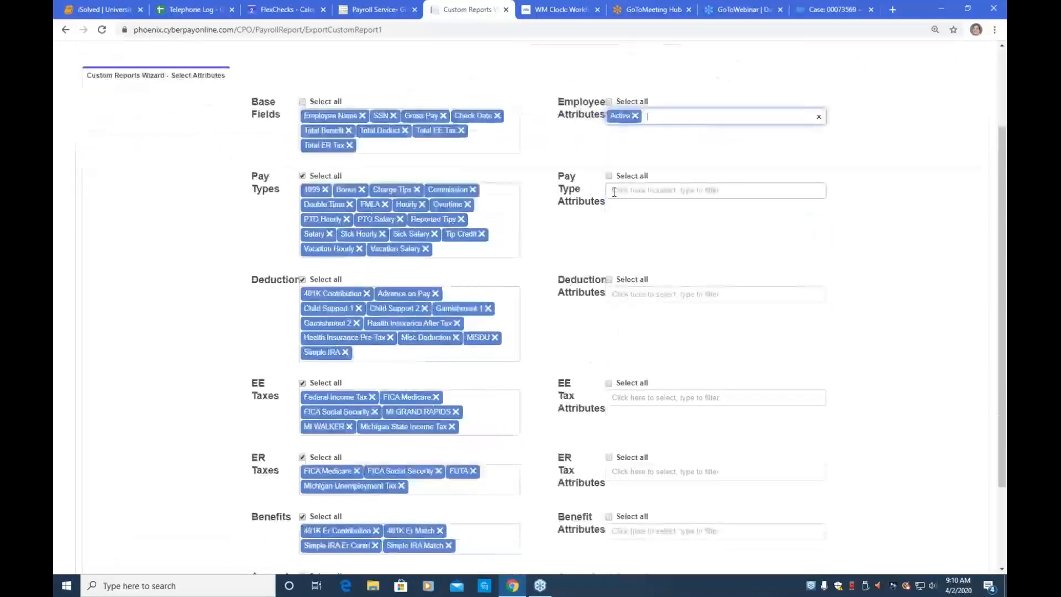
left_click(624, 191)
scroll(619, 260, "down", 3)
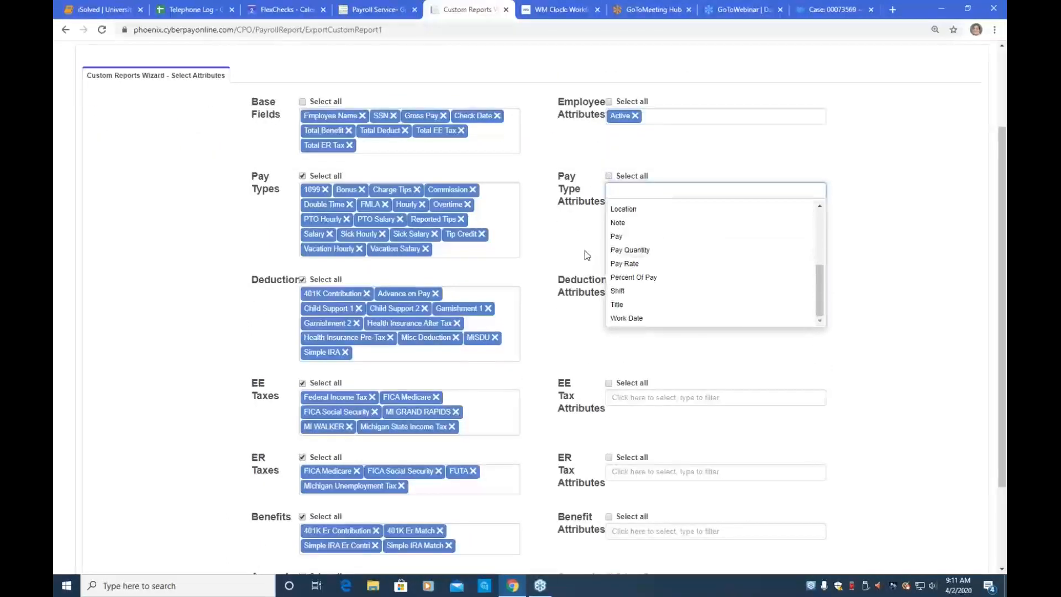
left_click(614, 237)
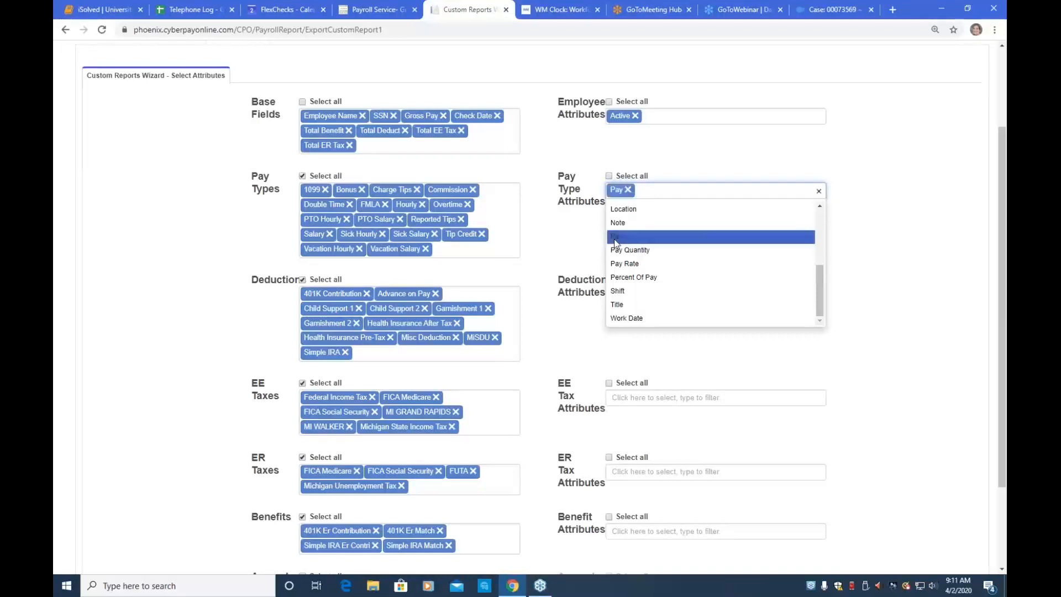
left_click(590, 240)
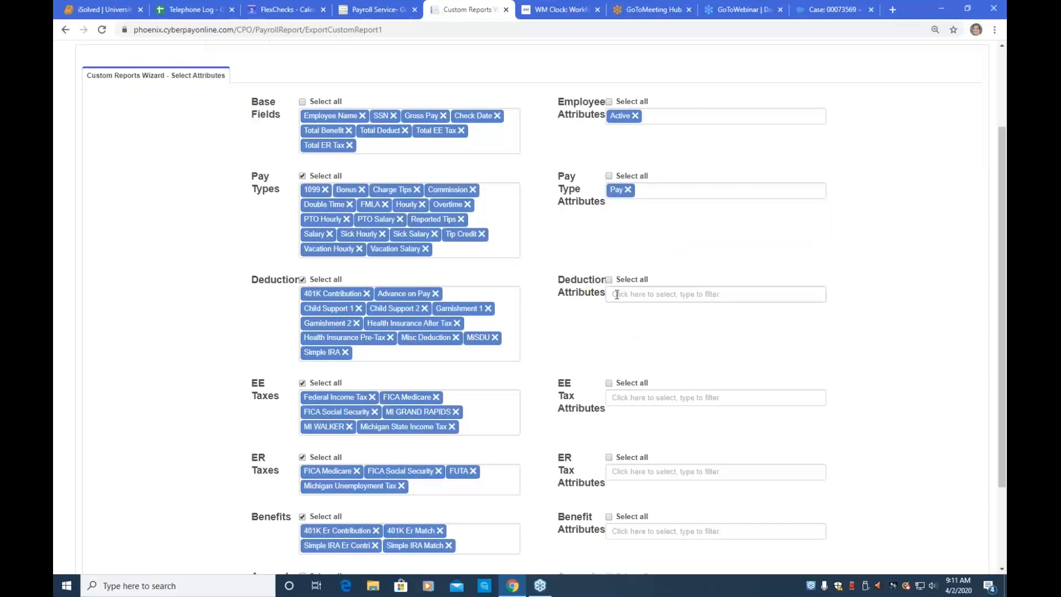
scroll(618, 290, "down", 2)
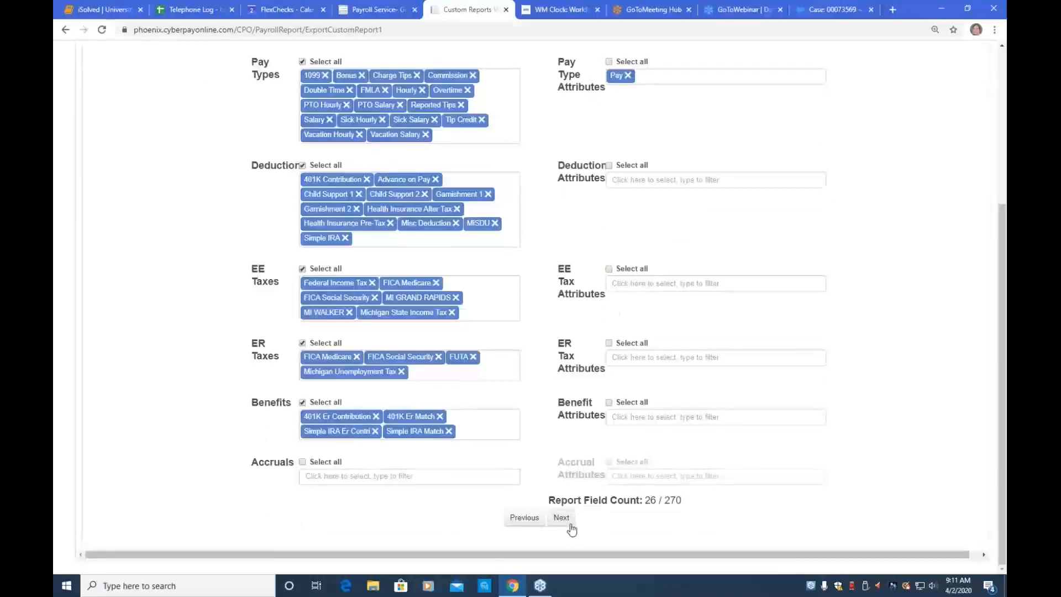
left_click(569, 524)
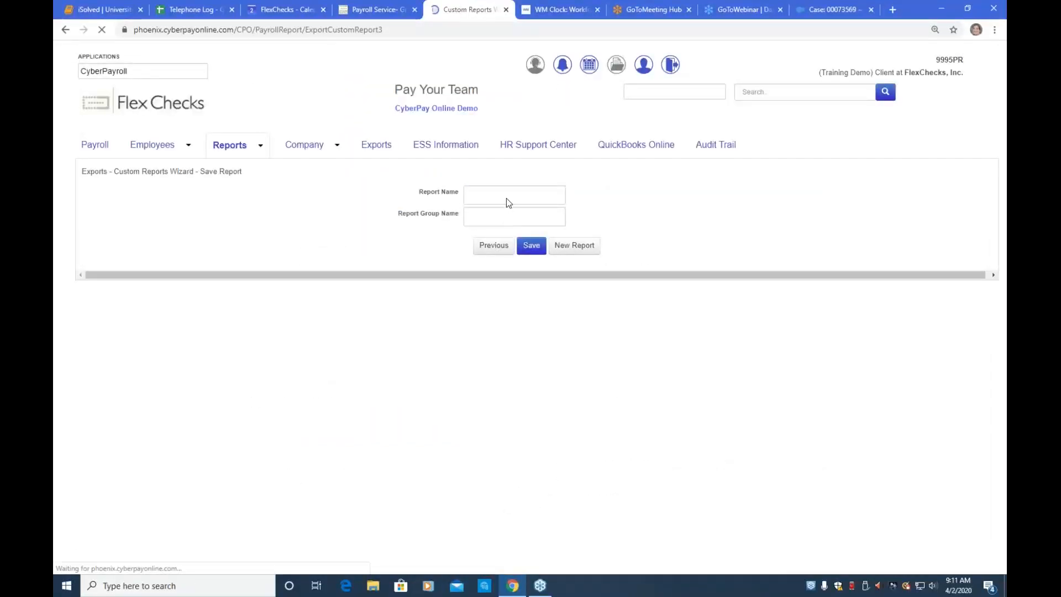
- Save the report as Test EE Summary in the S Tran Reports group
left_click(497, 220)
type("Test")
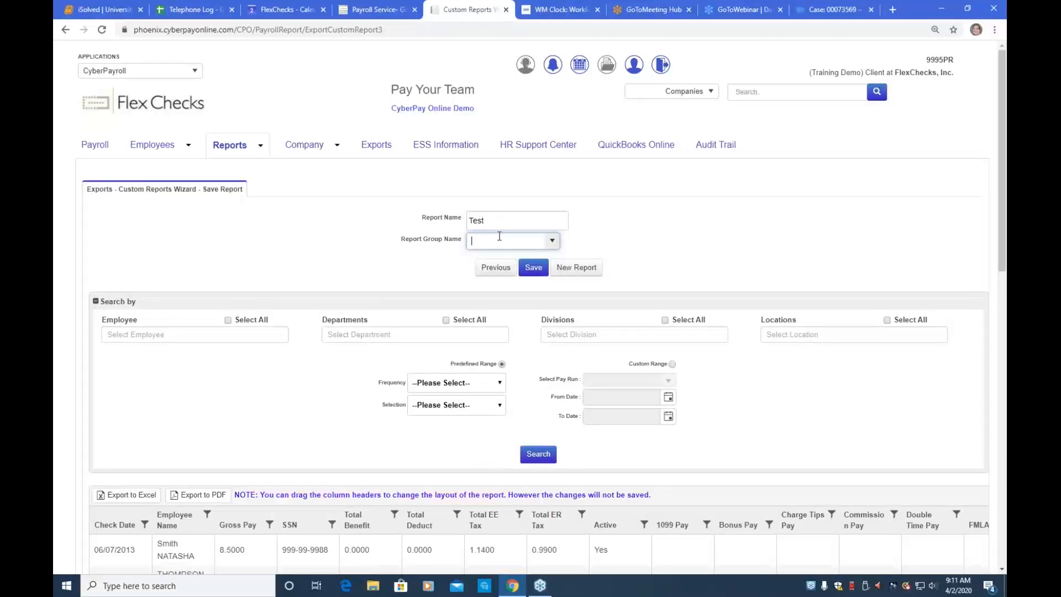
left_click(553, 247)
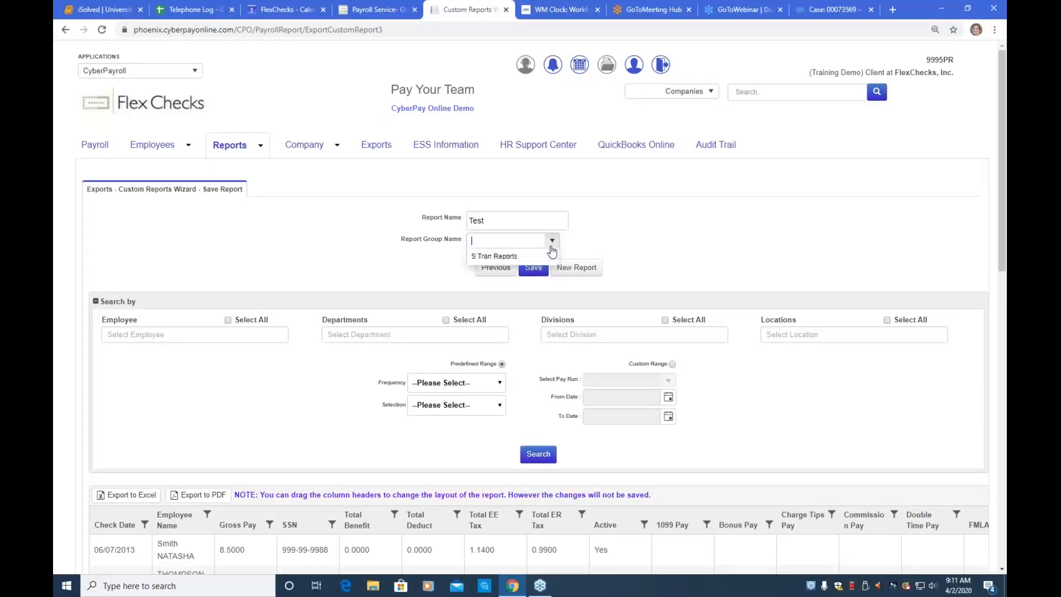
left_click(514, 257)
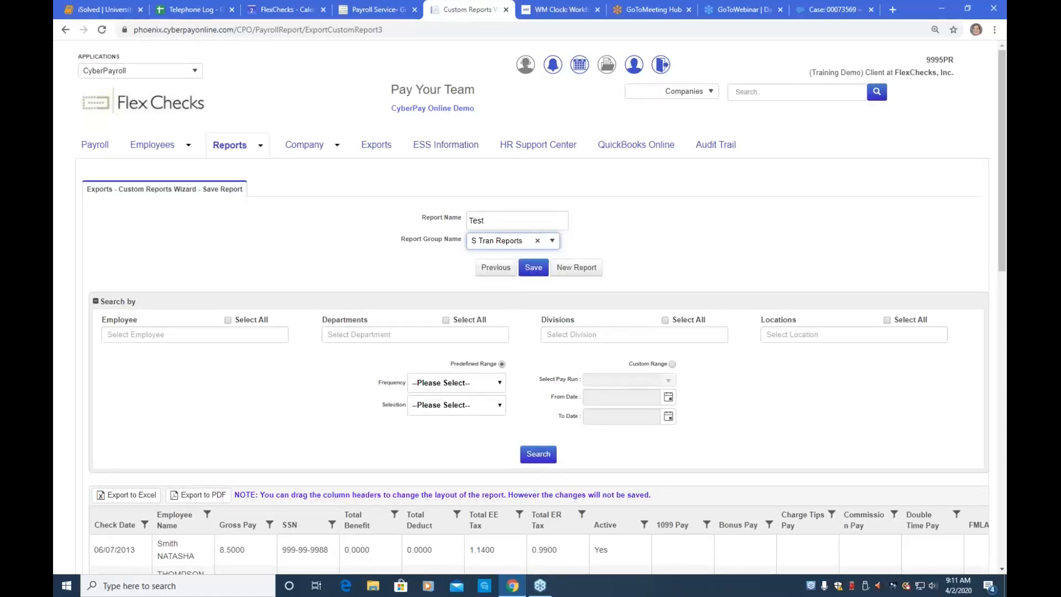
left_click(517, 225)
type("EE Summary")
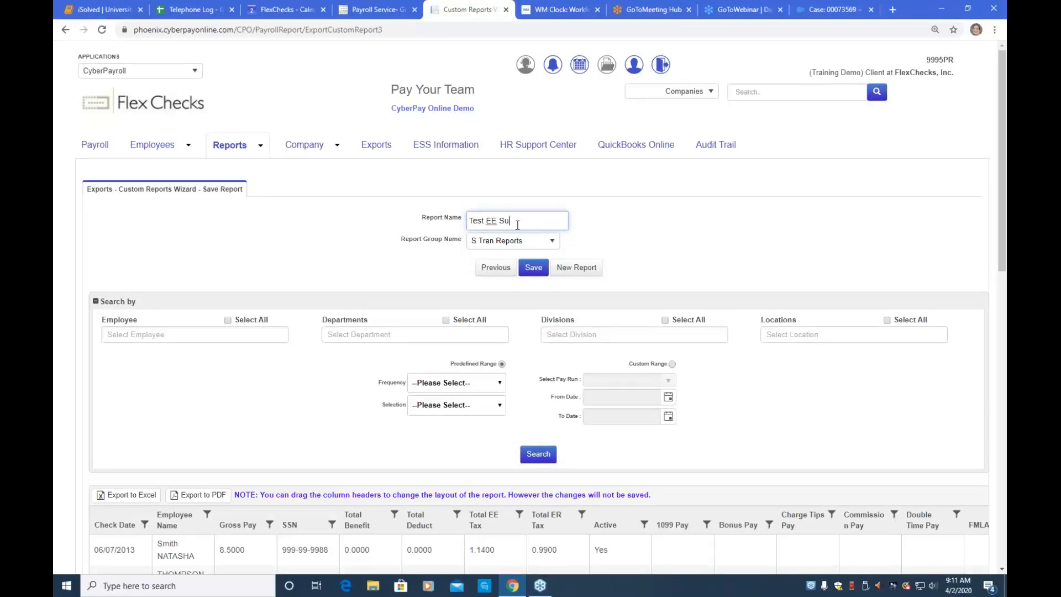
left_click(533, 267)
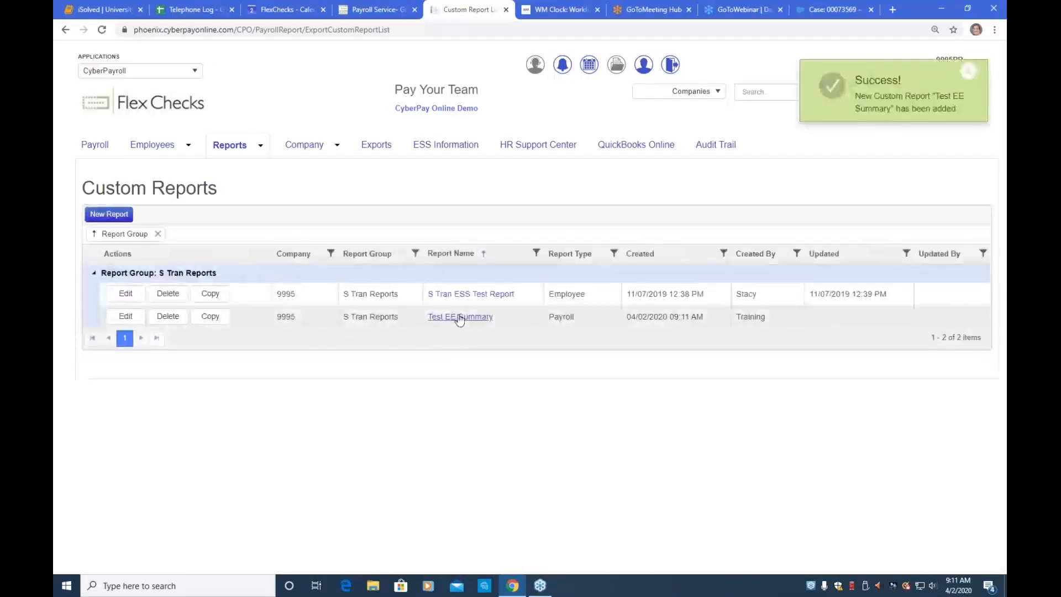
- Open the Test EE Summary report and look through its payroll records and search filters
left_click(488, 322)
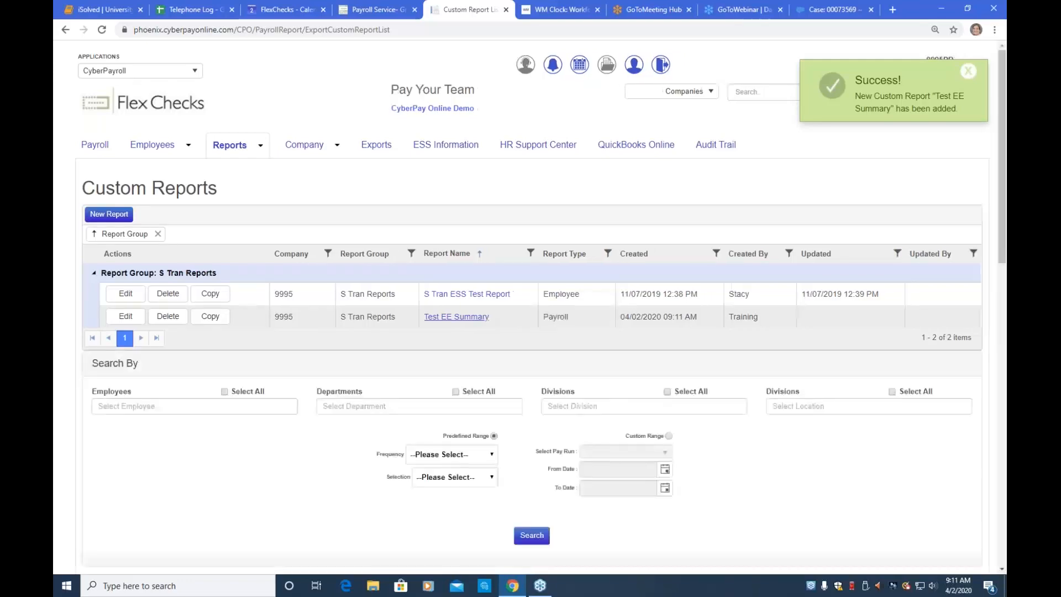
scroll(530, 304, "down", 6)
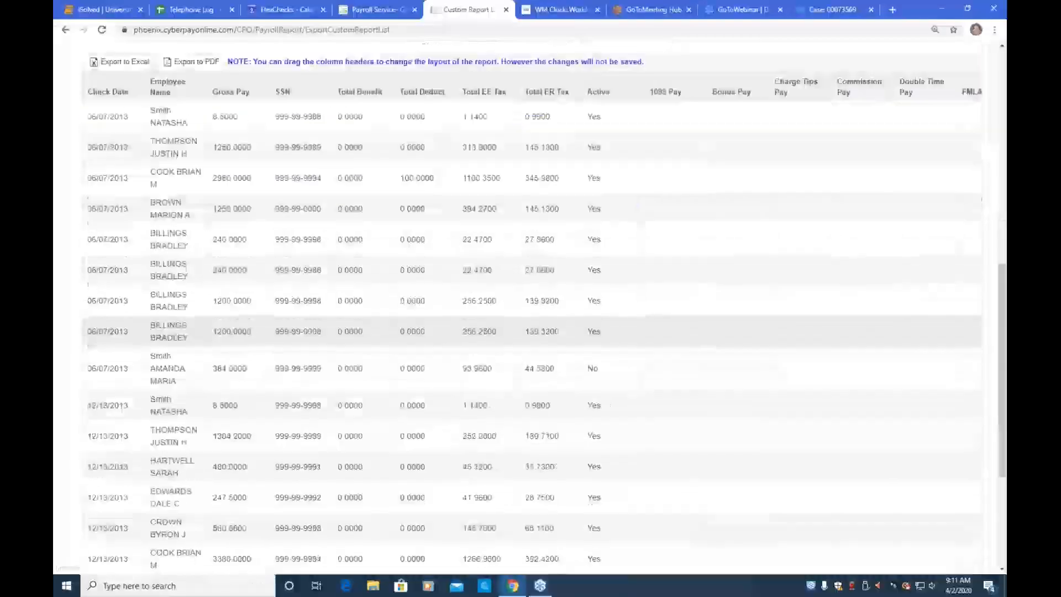
scroll(499, 268, "down", 2)
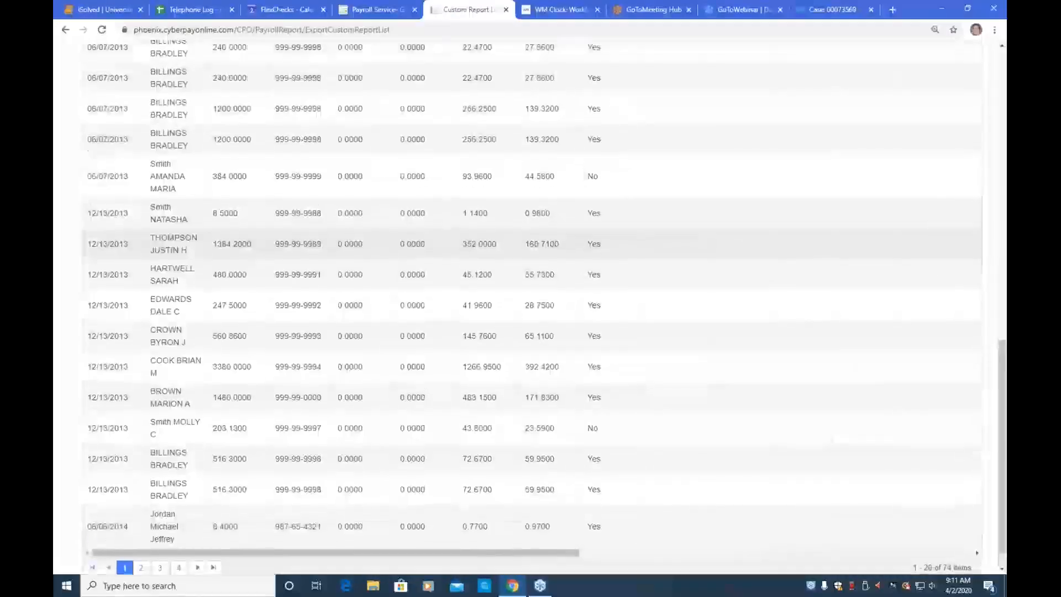
scroll(499, 268, "up", 10)
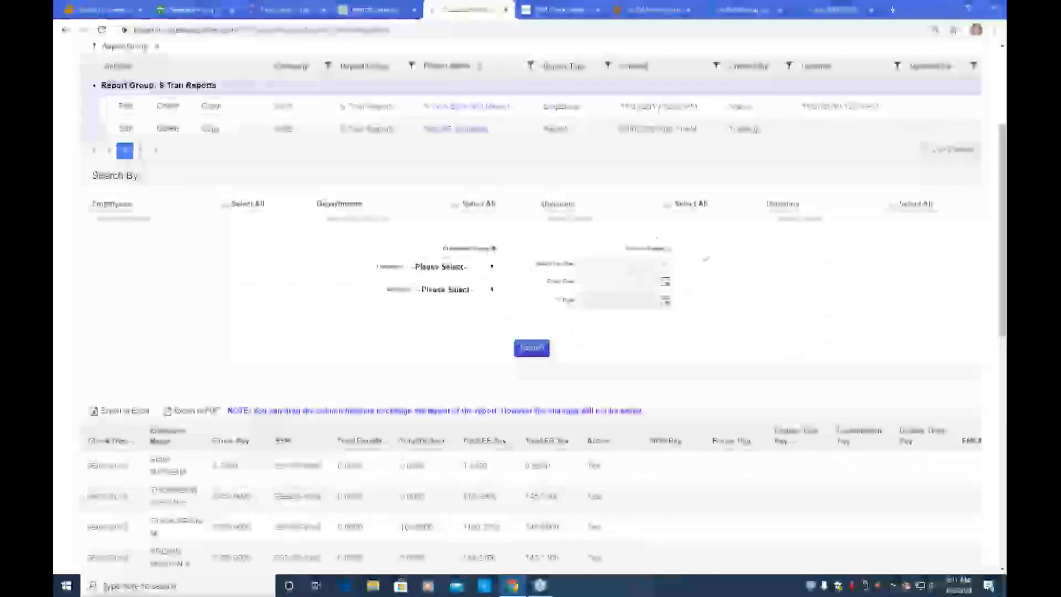
scroll(636, 368, "down", 2)
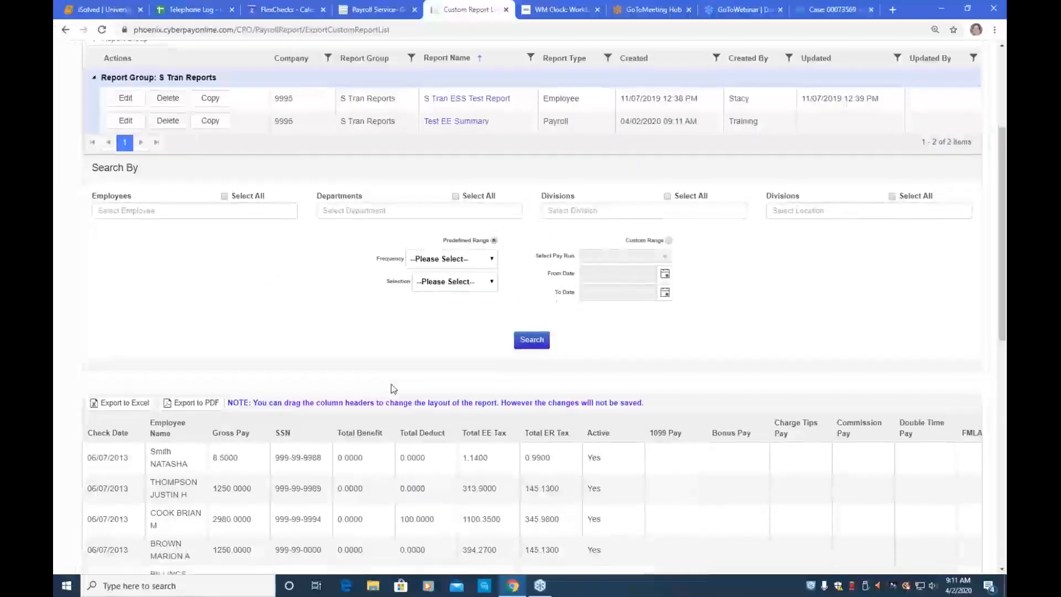
- Set the predefined range's frequency to Year and view the available period selections
scroll(635, 368, "up", 3)
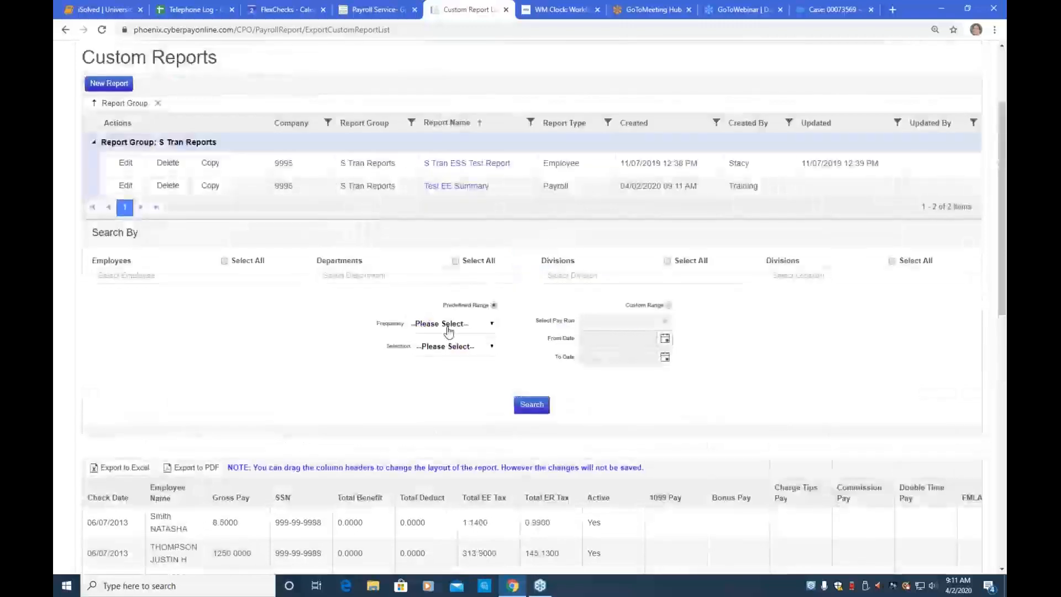
left_click(447, 326)
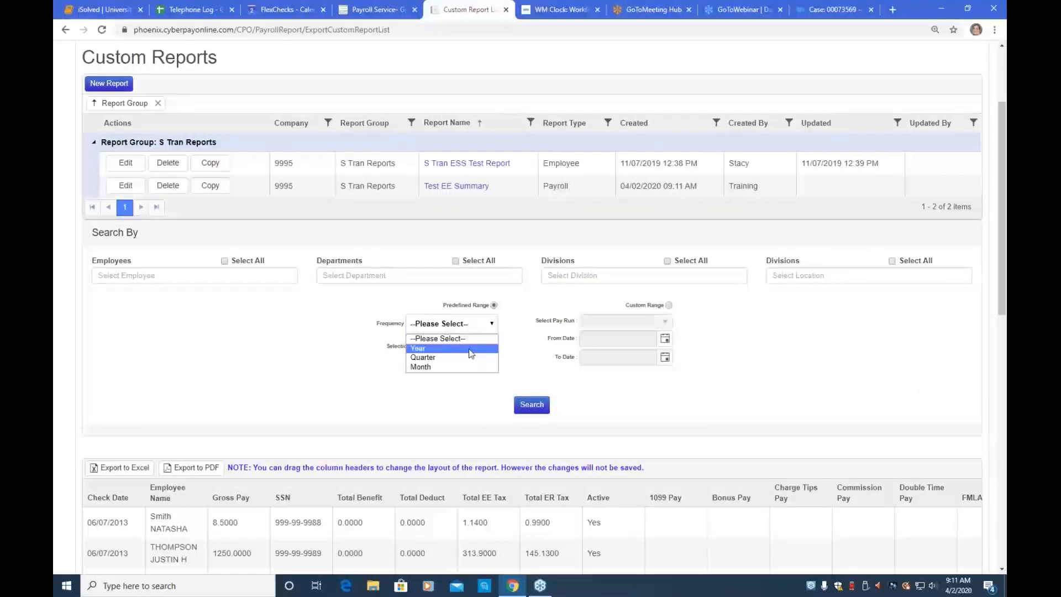
left_click(471, 349)
left_click(461, 347)
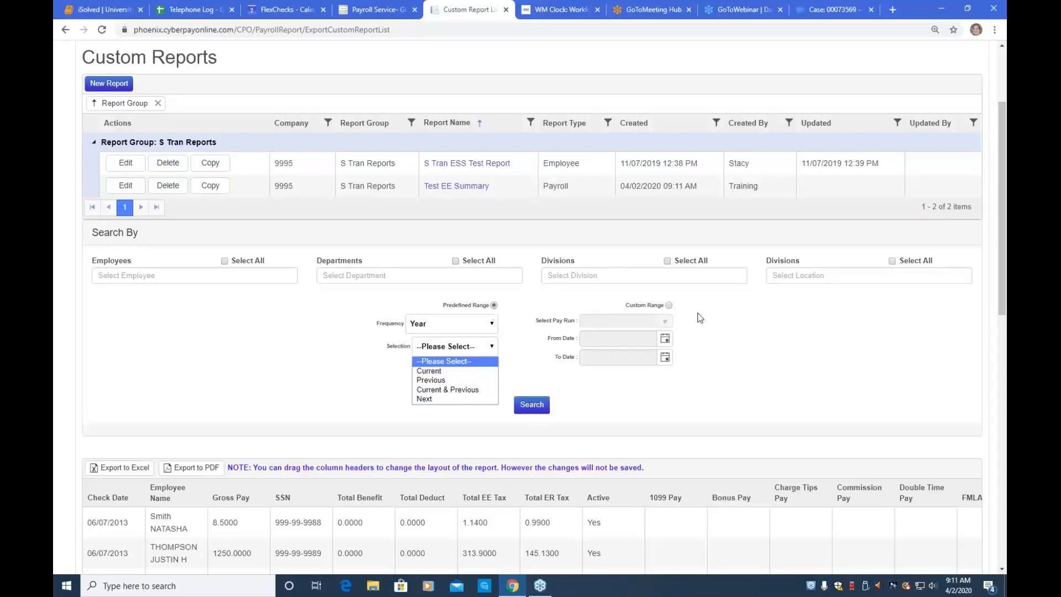
- Switch the report search to a custom range and view the selectable pay runs
left_click(669, 304)
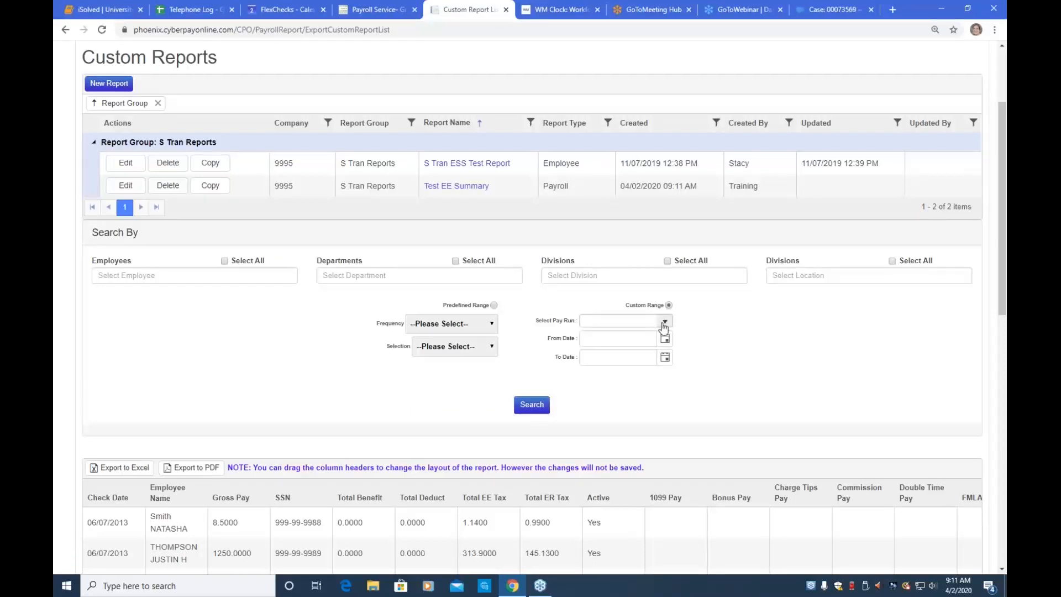
left_click(664, 323)
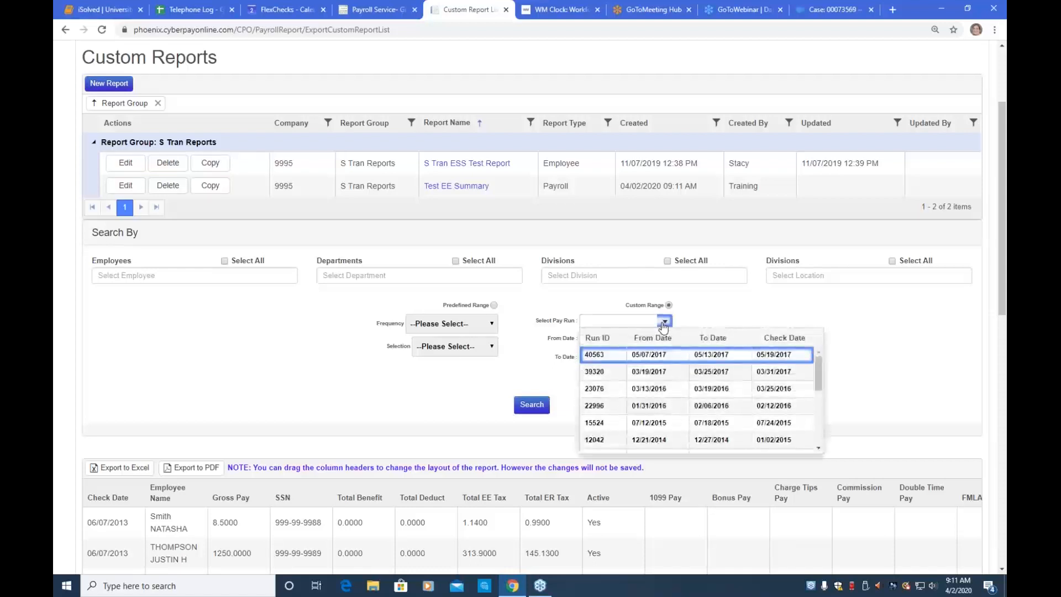
left_click(663, 325)
- Set the custom range's From Date to 01/01/2015 and To Date to 06/01/2015
left_click(664, 339)
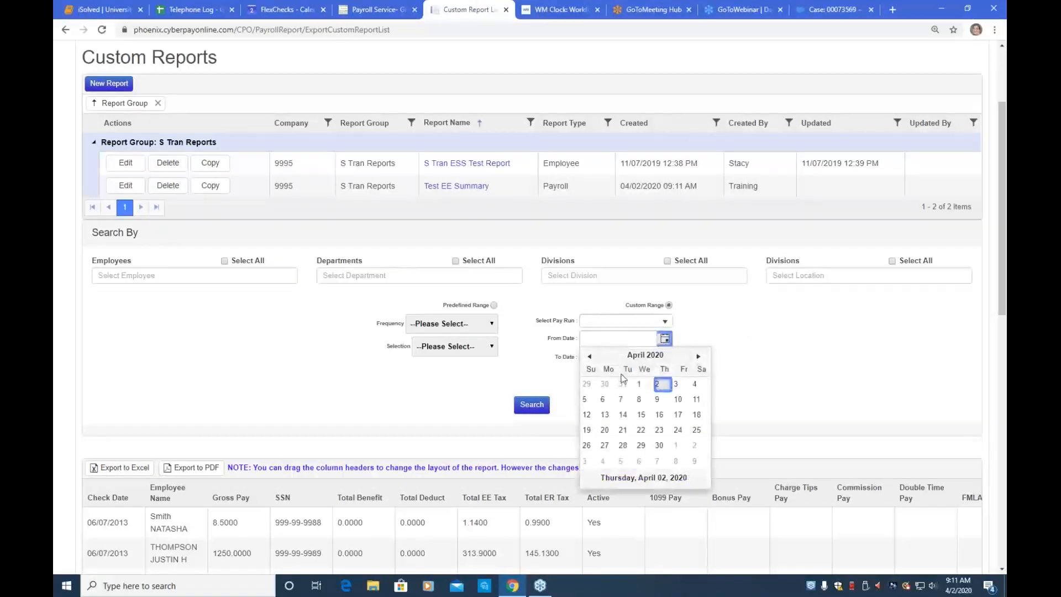
left_click(590, 357)
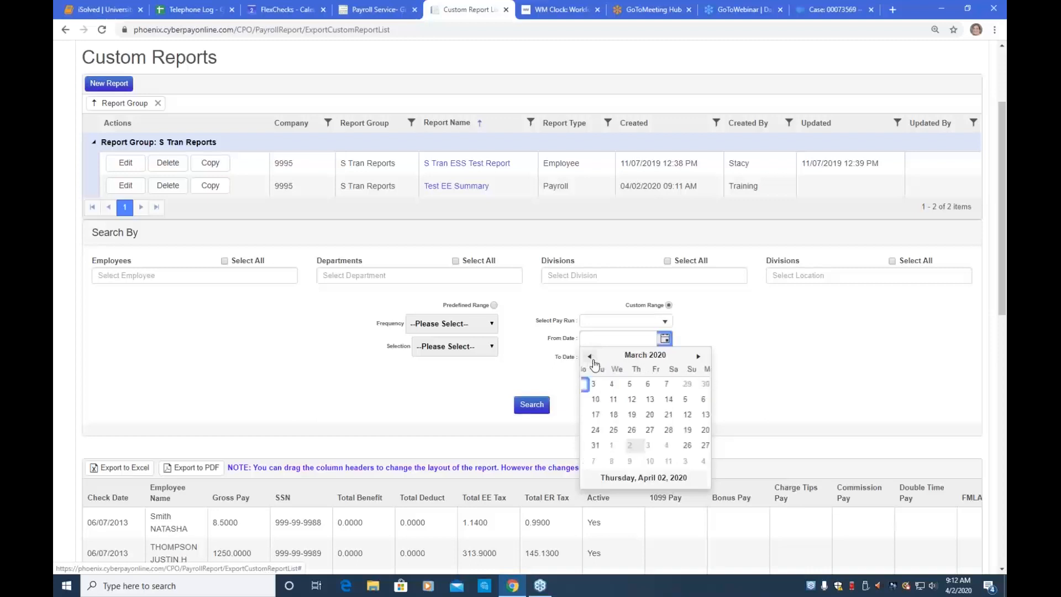
left_click(590, 357)
left_click(590, 356)
left_click(590, 357)
left_click(590, 357)
left_click(590, 357)
type("01/01/2015")
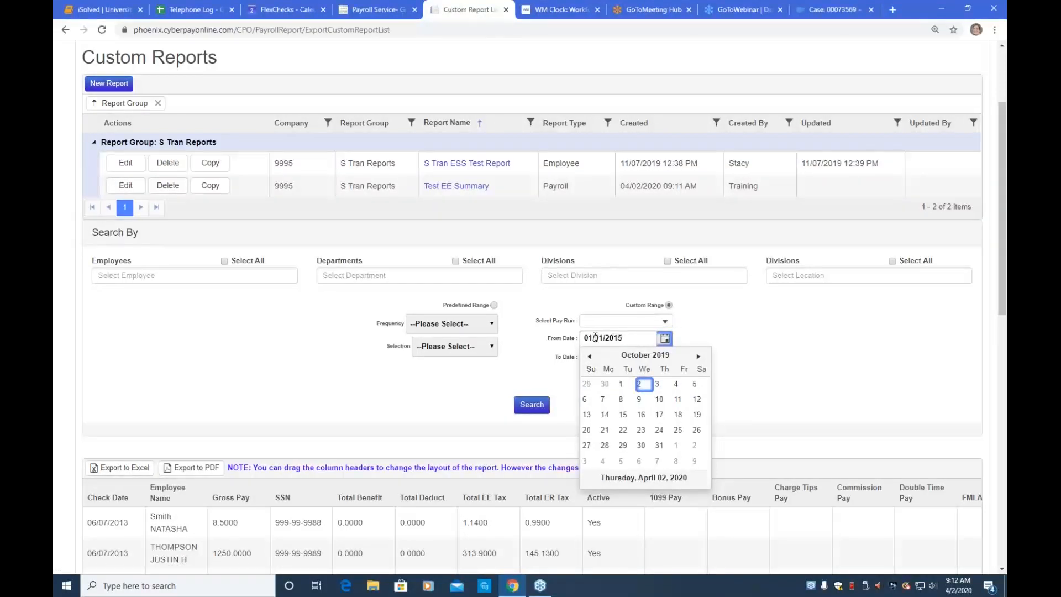
key("Tab")
type("0")
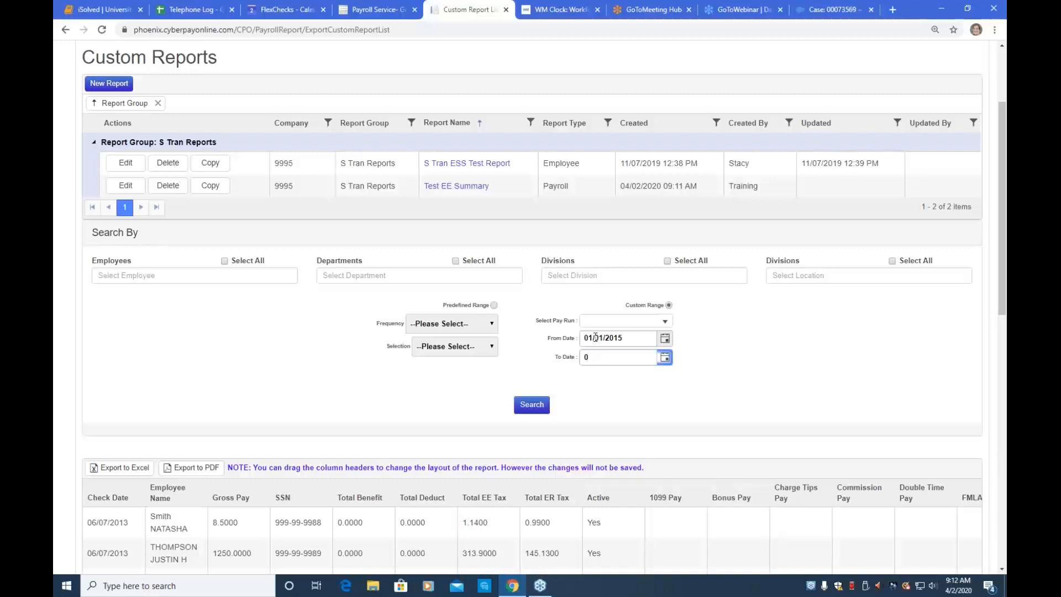
type("6/01/2015")
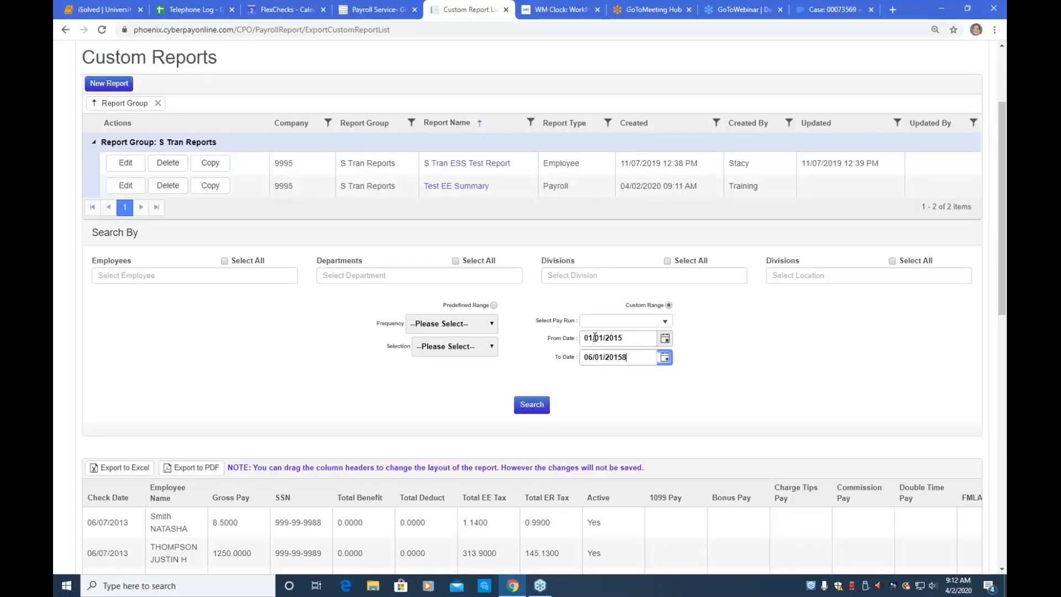
- Run the search for the custom date range and look through the resulting payroll records
left_click(532, 413)
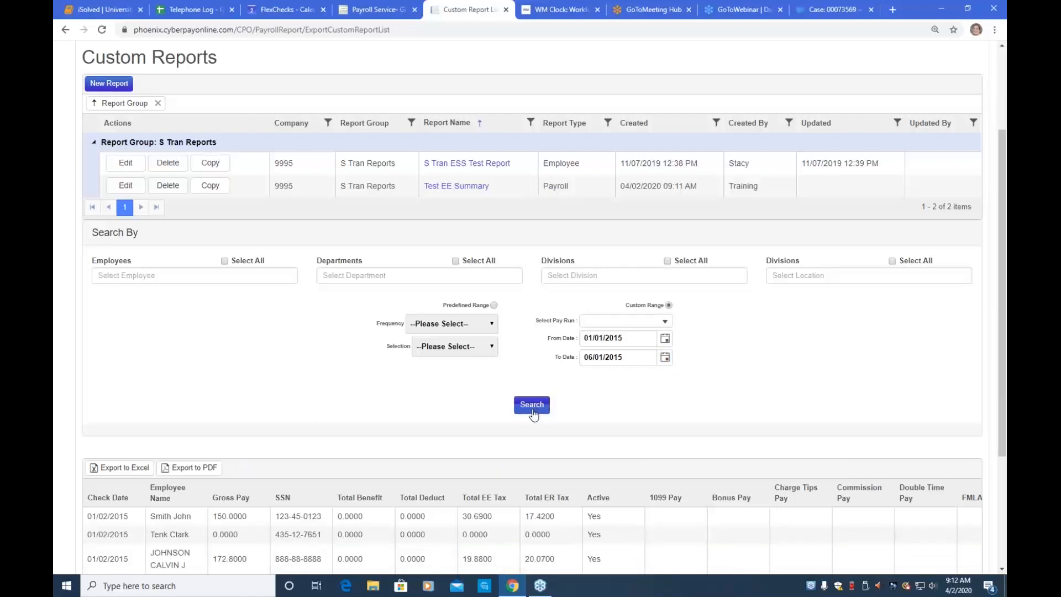
scroll(533, 414, "down", 3)
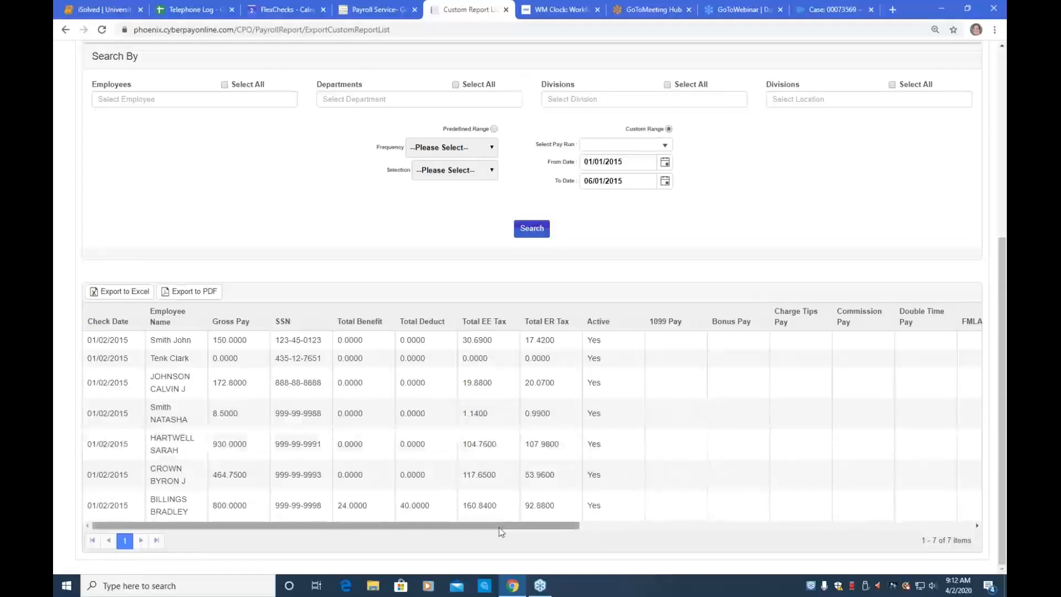
left_click_drag(499, 528, 451, 506)
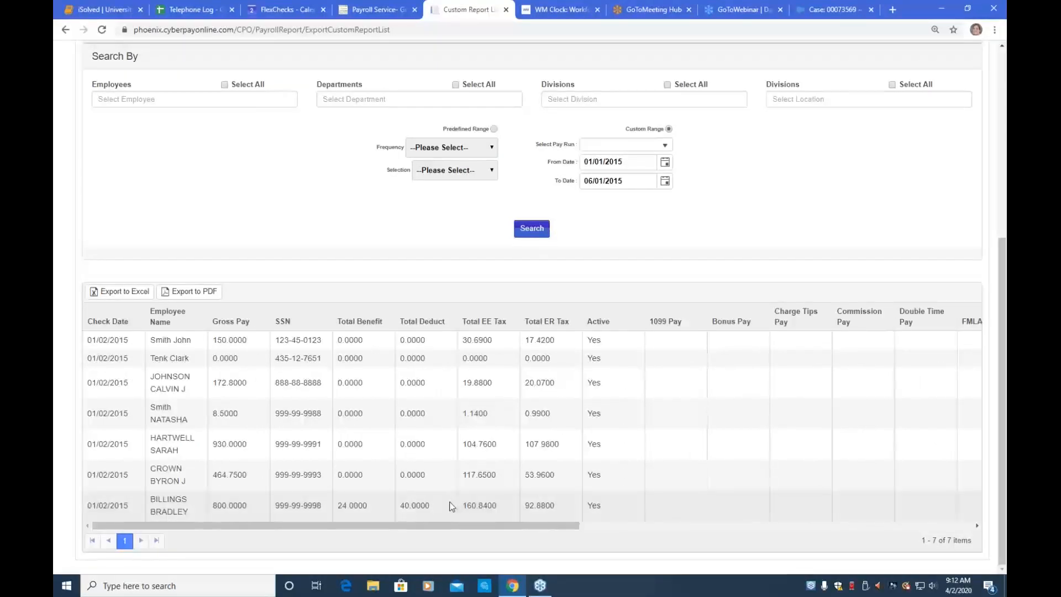
left_click(838, 173)
left_click(849, 212)
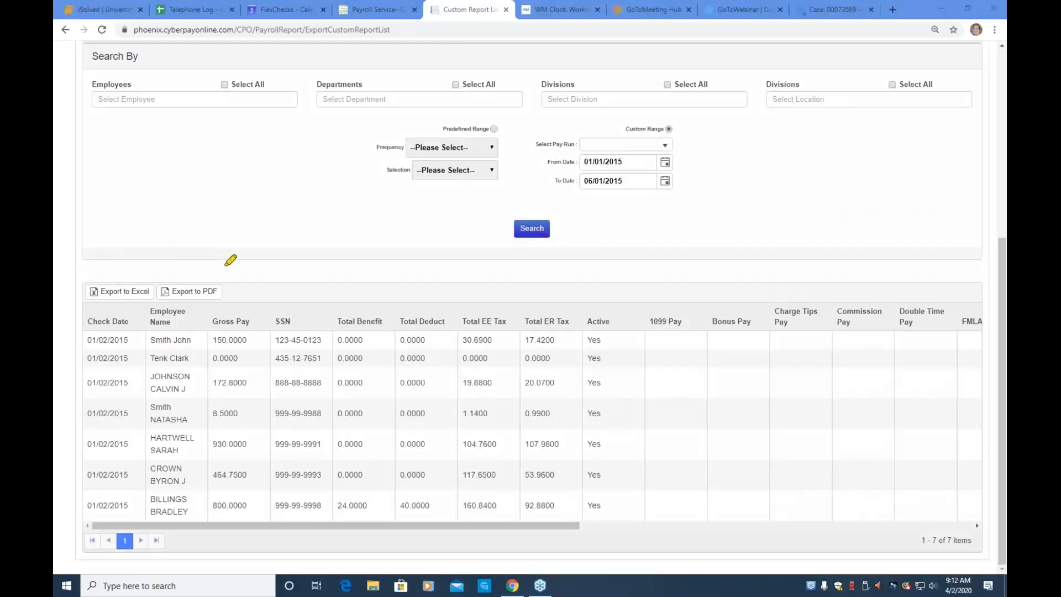
mouse_move(226, 265)
left_mouse_down()
mouse_move(56, 299)
mouse_move(295, 291)
mouse_move(109, 272)
left_mouse_up()
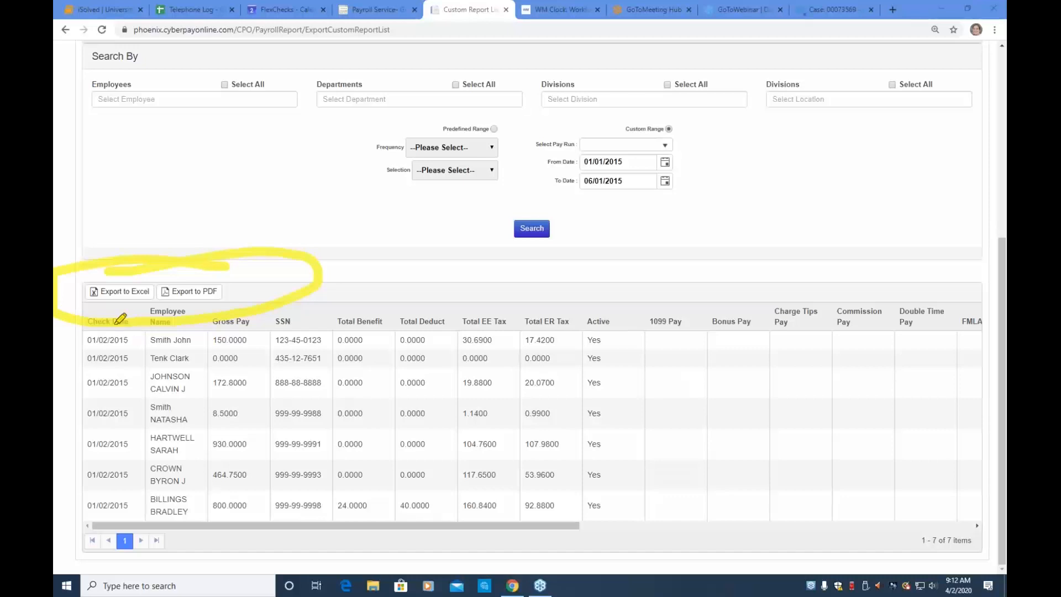
left_click_drag(109, 352, 665, 360)
mouse_move(122, 190)
left_mouse_down()
mouse_move(87, 253)
mouse_move(135, 252)
left_mouse_up()
left_click_drag(224, 202, 208, 276)
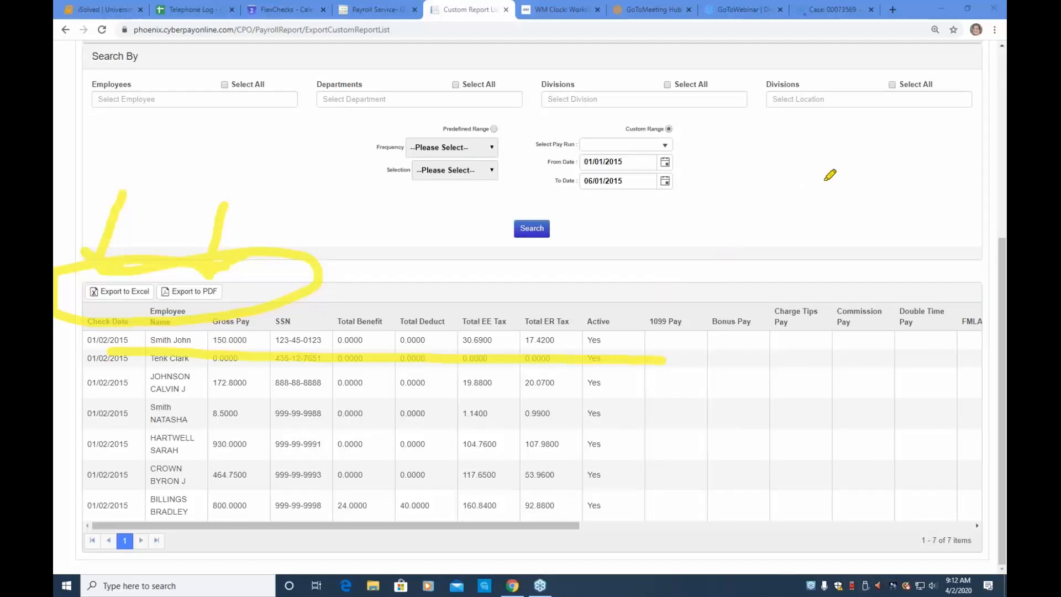
left_click(864, 245)
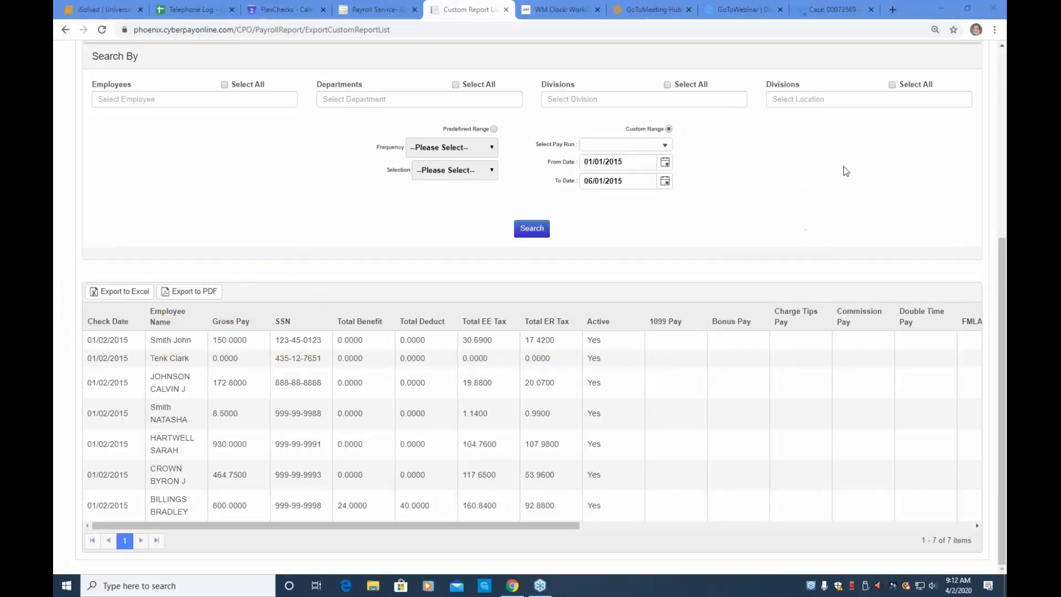
- Export the filtered payroll report to Excel, view the spreadsheet, and return to the Custom Reports page
left_click(110, 297)
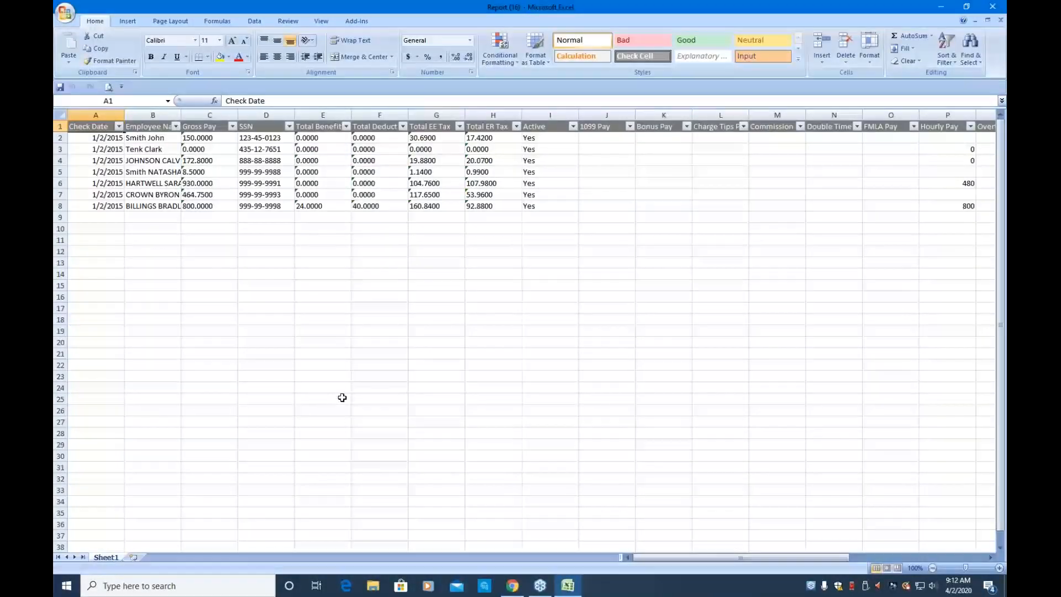
left_click(941, 8)
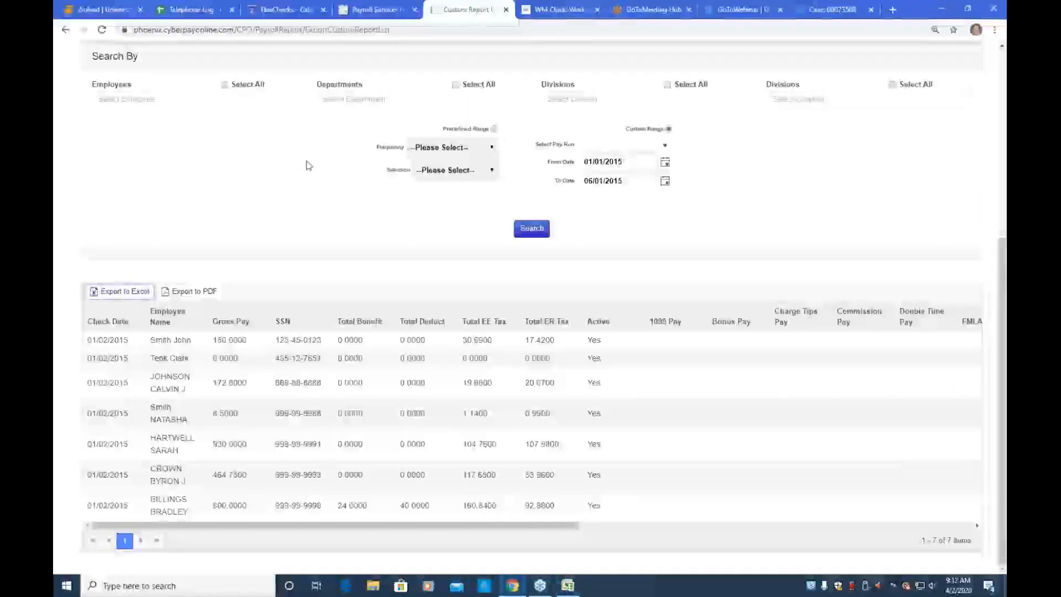
- View the report categories available under Reports
scroll(307, 166, "up", 5)
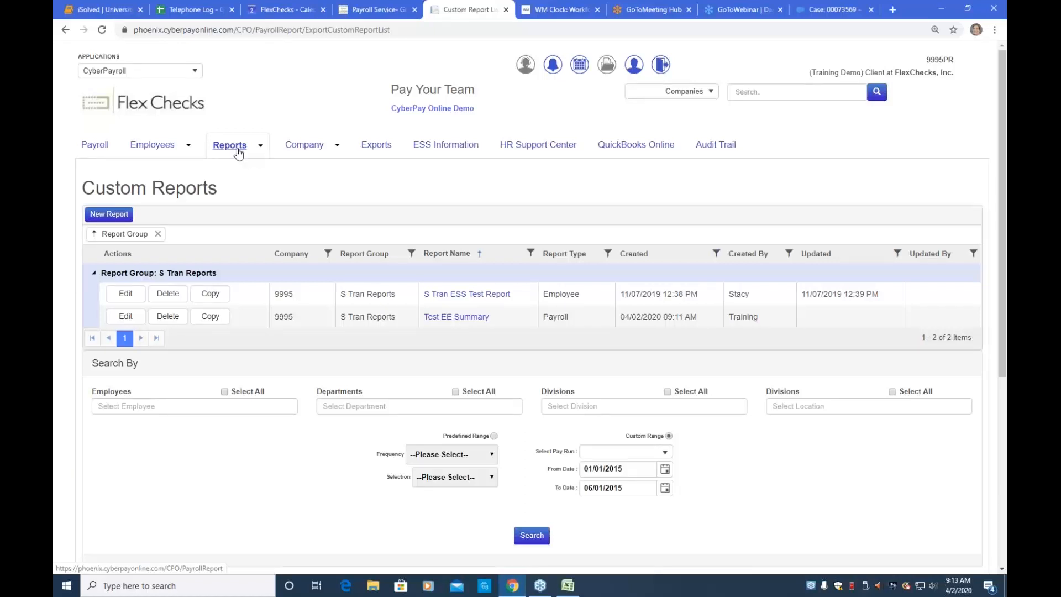
left_click(261, 147)
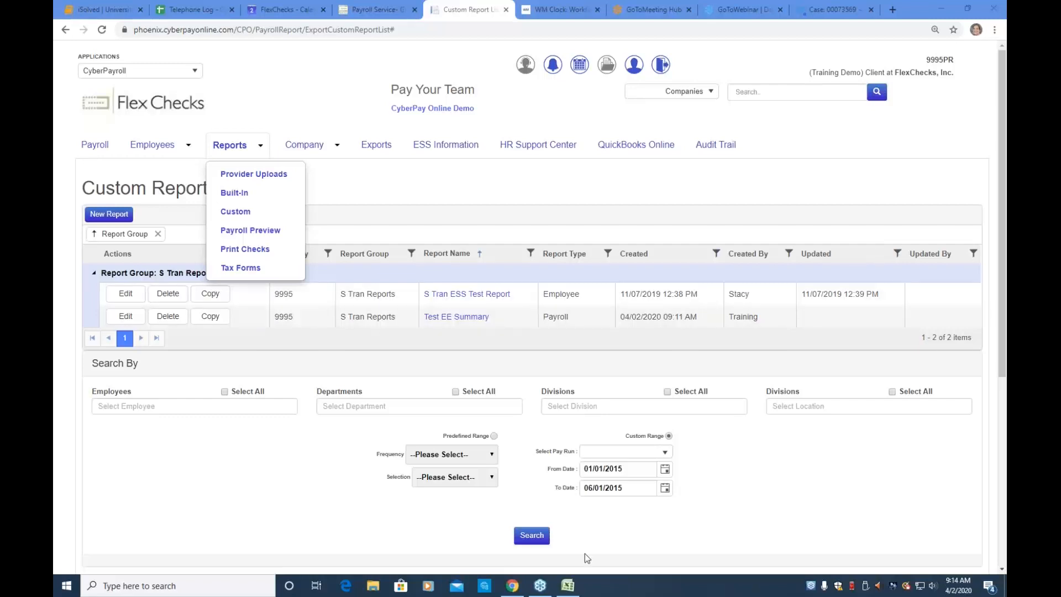
mouse_move(540, 585)
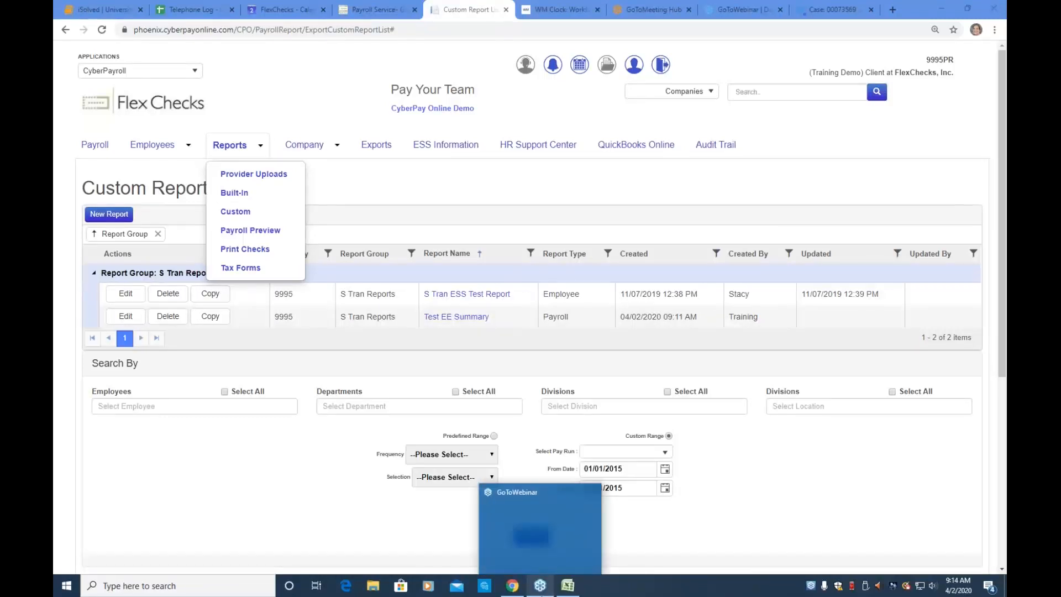